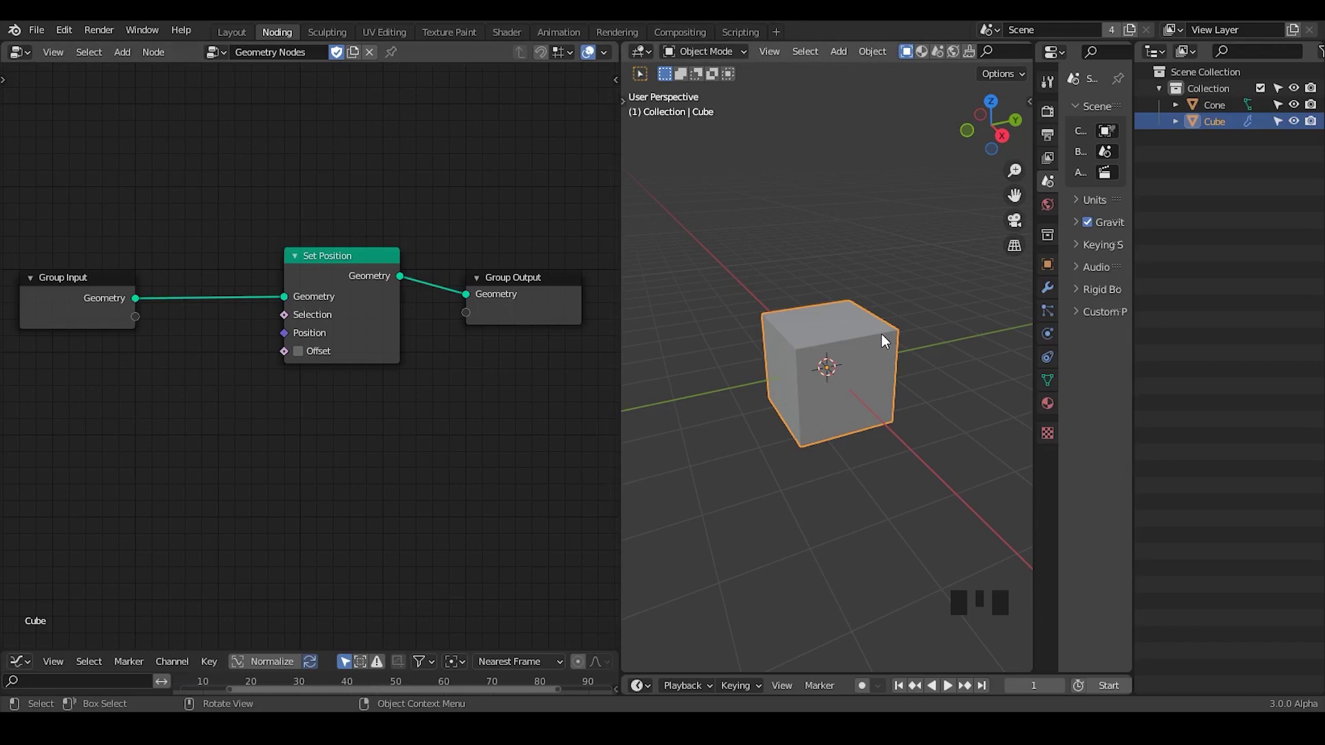
# - Pin the cube's Geometry Nodes tree, shift the Set Position node slightly, and outline it with freehand annotation strokes
pyautogui.click(390, 54)
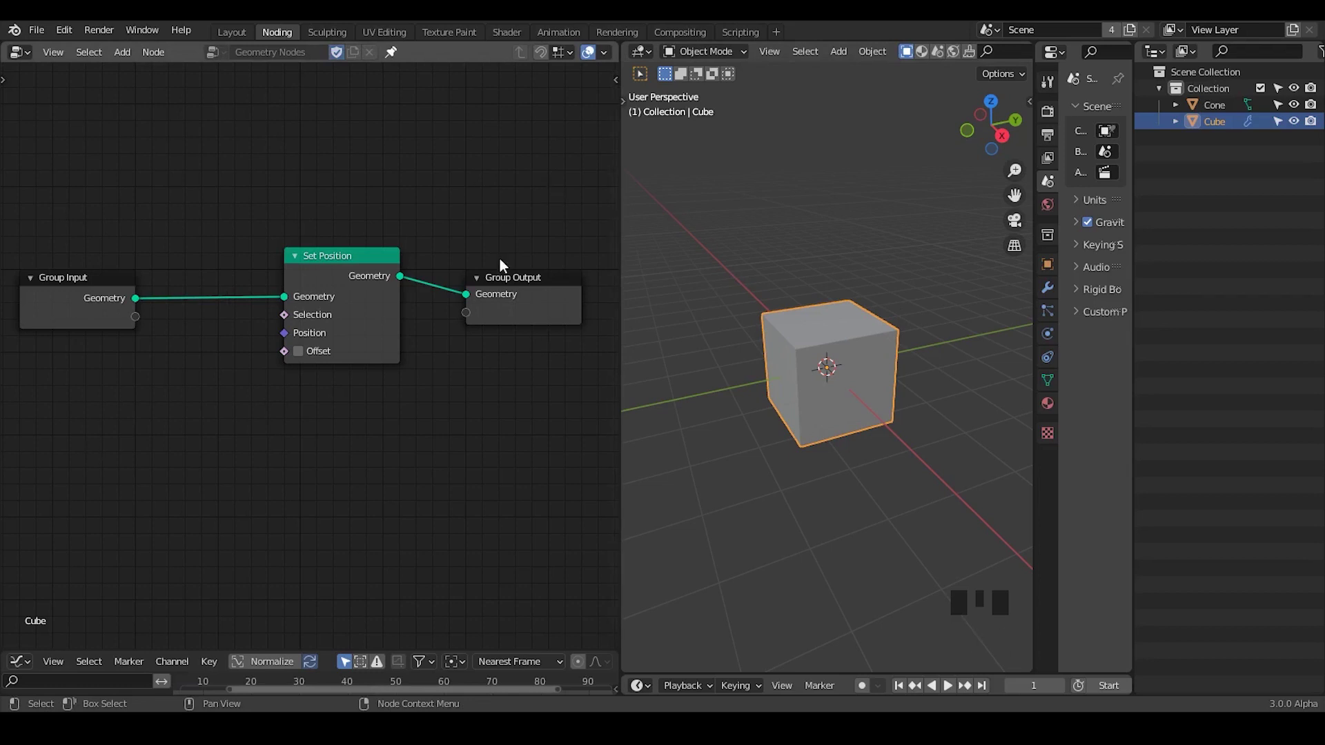
pyautogui.moveTo(334, 277)
pyautogui.mouseDown()
pyautogui.moveTo(334, 252)
pyautogui.moveTo(325, 280)
pyautogui.mouseUp()
pyautogui.press('d')
pyautogui.moveTo(258, 238)
pyautogui.mouseDown()
pyautogui.moveTo(257, 348)
pyautogui.moveTo(412, 349)
pyautogui.mouseUp()
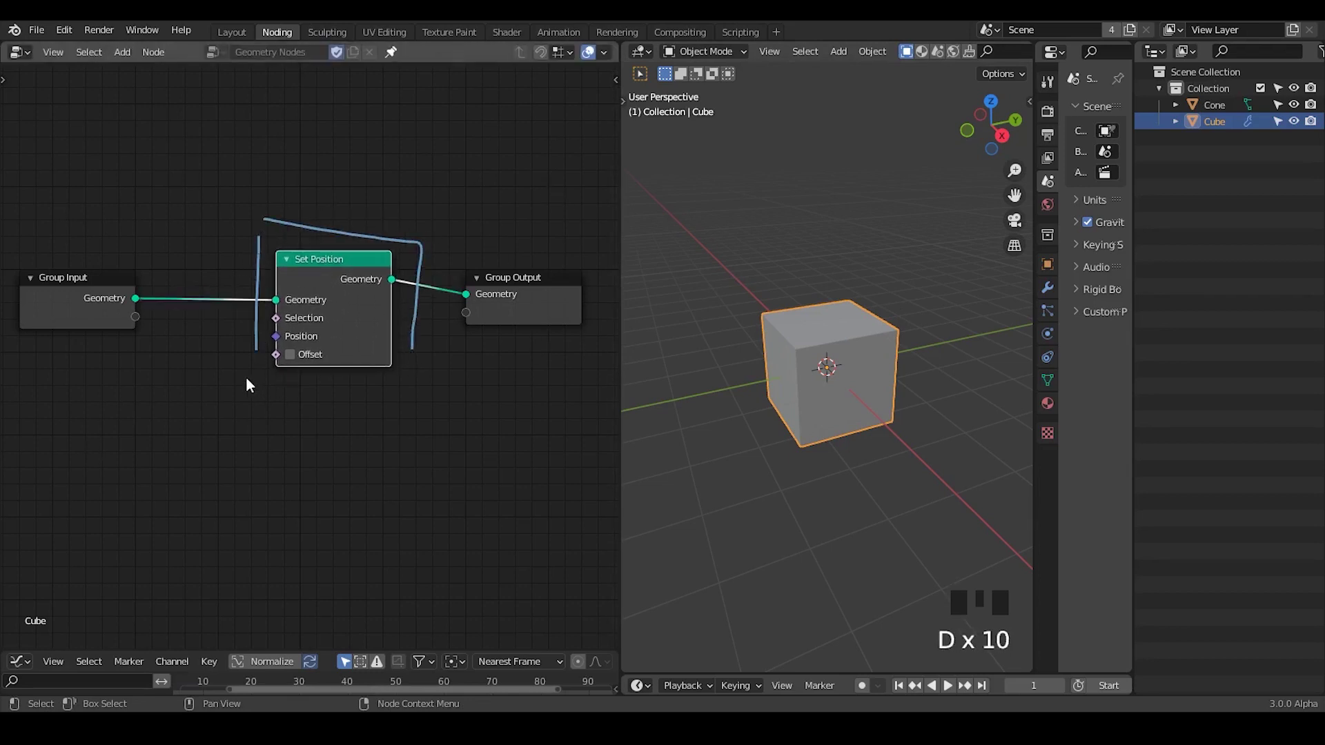
pyautogui.moveTo(246, 378); pyautogui.dragTo(432, 390)
pyautogui.moveTo(746, 499); pyautogui.dragTo(793, 434, button='middle')
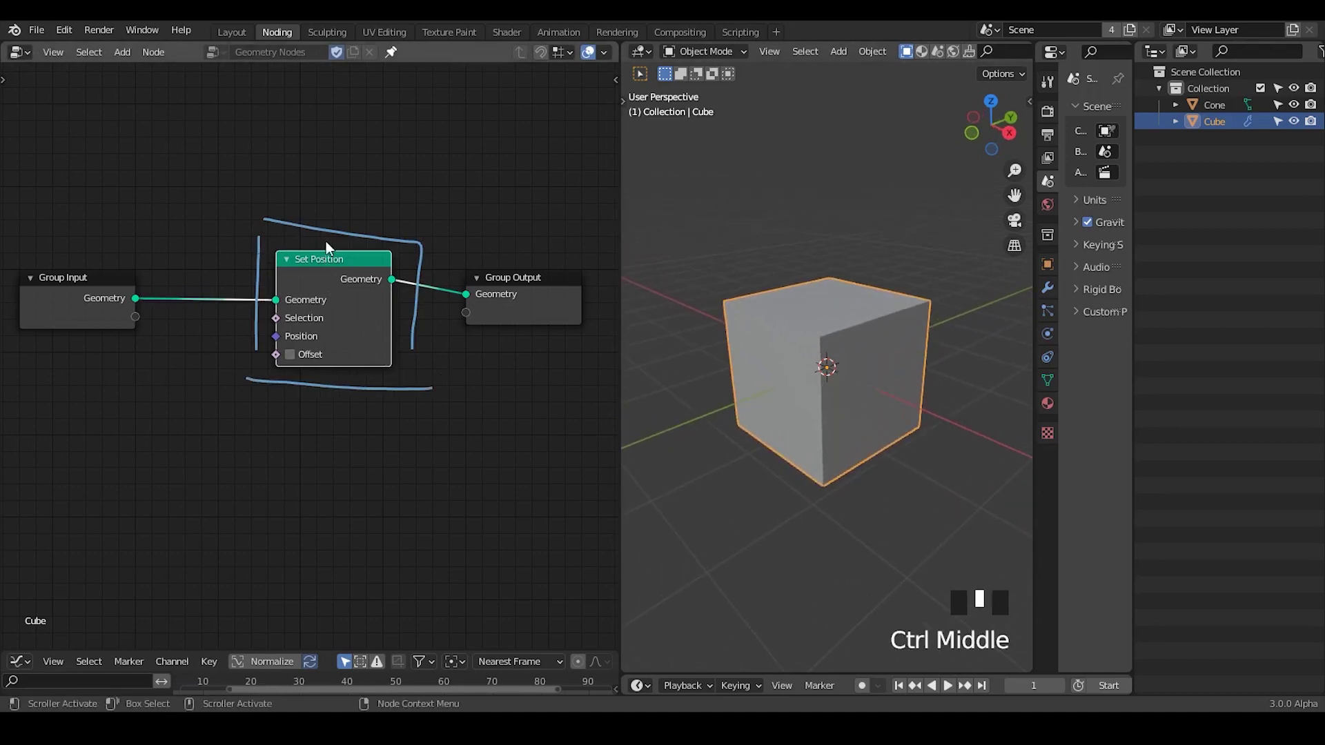
# - Erase the annotation, then add a Position node and connect it to the Position input of Set Position
pyautogui.moveTo(319, 251)
pyautogui.mouseDown(button='right')
pyautogui.moveTo(242, 369)
pyautogui.moveTo(443, 355)
pyautogui.moveTo(204, 316)
pyautogui.moveTo(285, 208)
pyautogui.mouseUp(button='right')
pyautogui.moveTo(276, 336); pyautogui.dragTo(123, 367)
pyautogui.hotkey('ctrl', 'a')
pyautogui.write('posit')
pyautogui.press('Return')
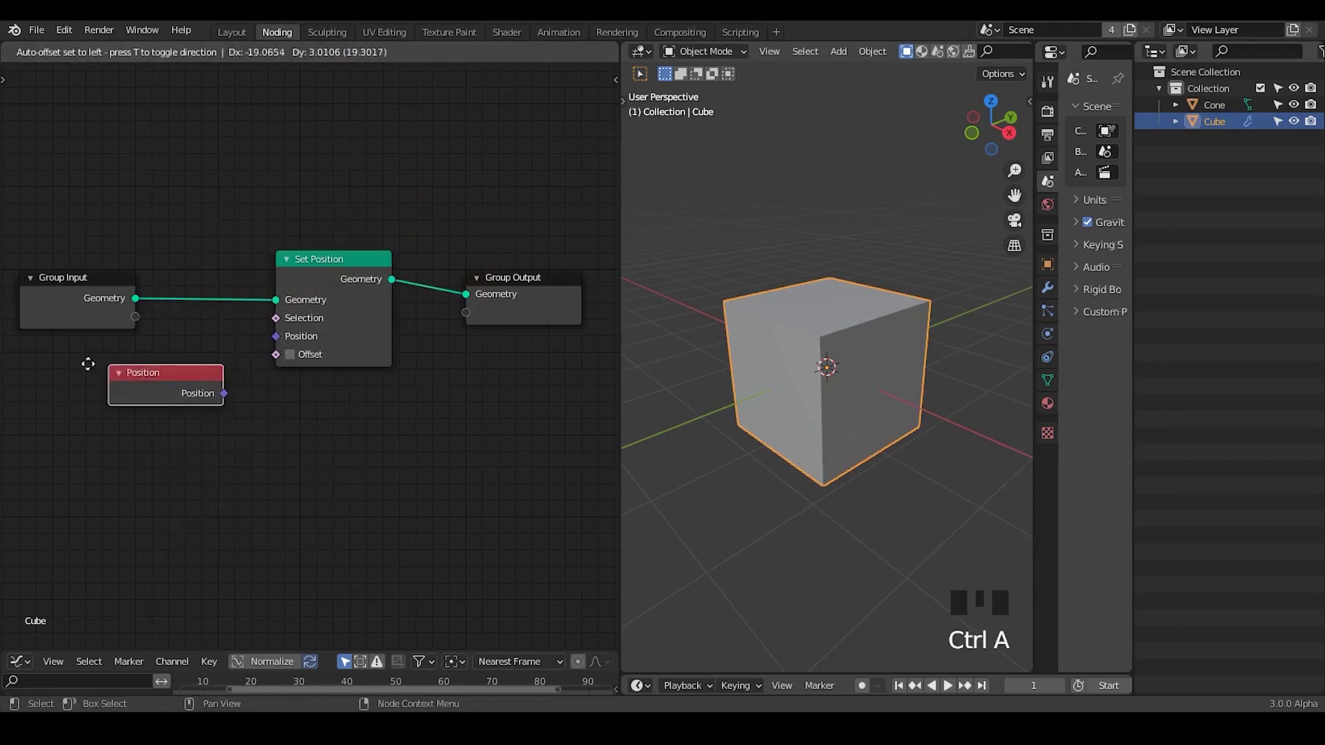
pyautogui.click(55, 357)
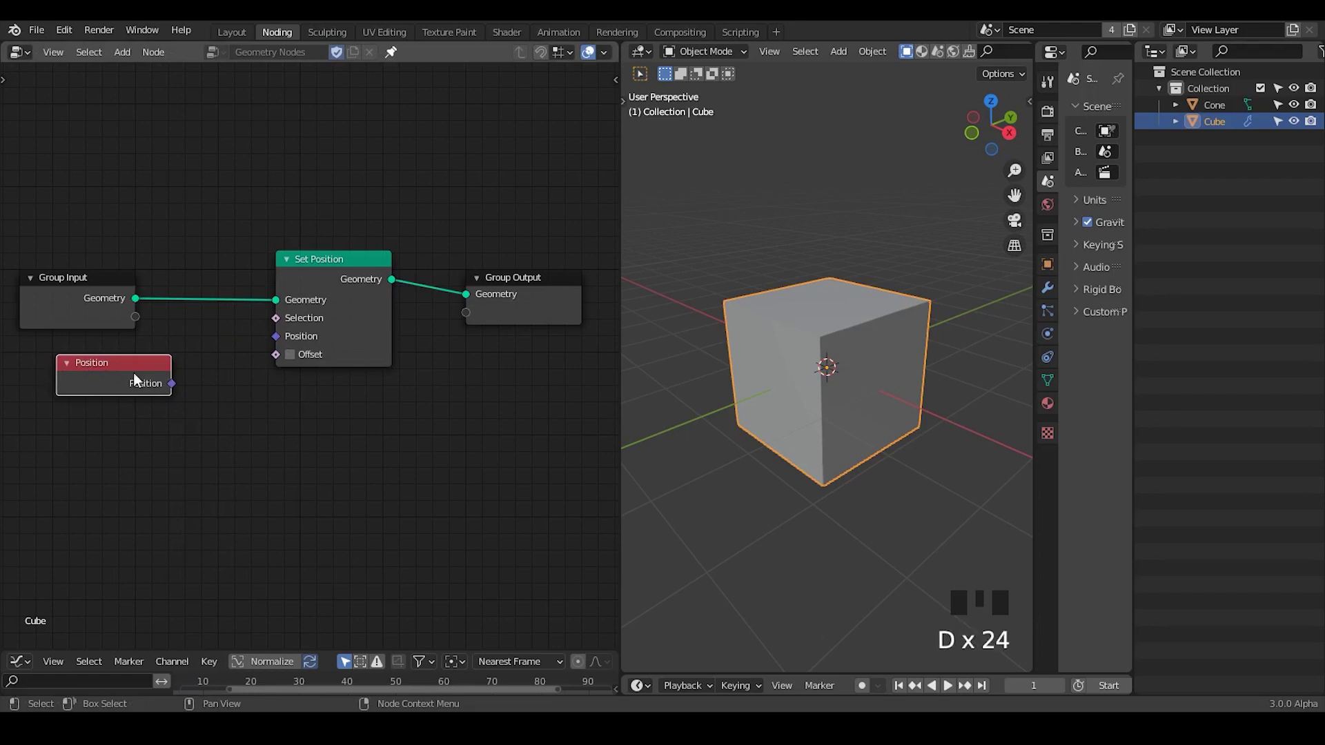
pyautogui.moveTo(171, 384); pyautogui.dragTo(274, 338)
pyautogui.keyDown('ctrl'); pyautogui.moveTo(236, 346); pyautogui.dragTo(232, 367, button='right'); pyautogui.keyUp('ctrl')
pyautogui.moveTo(173, 383); pyautogui.dragTo(277, 337)
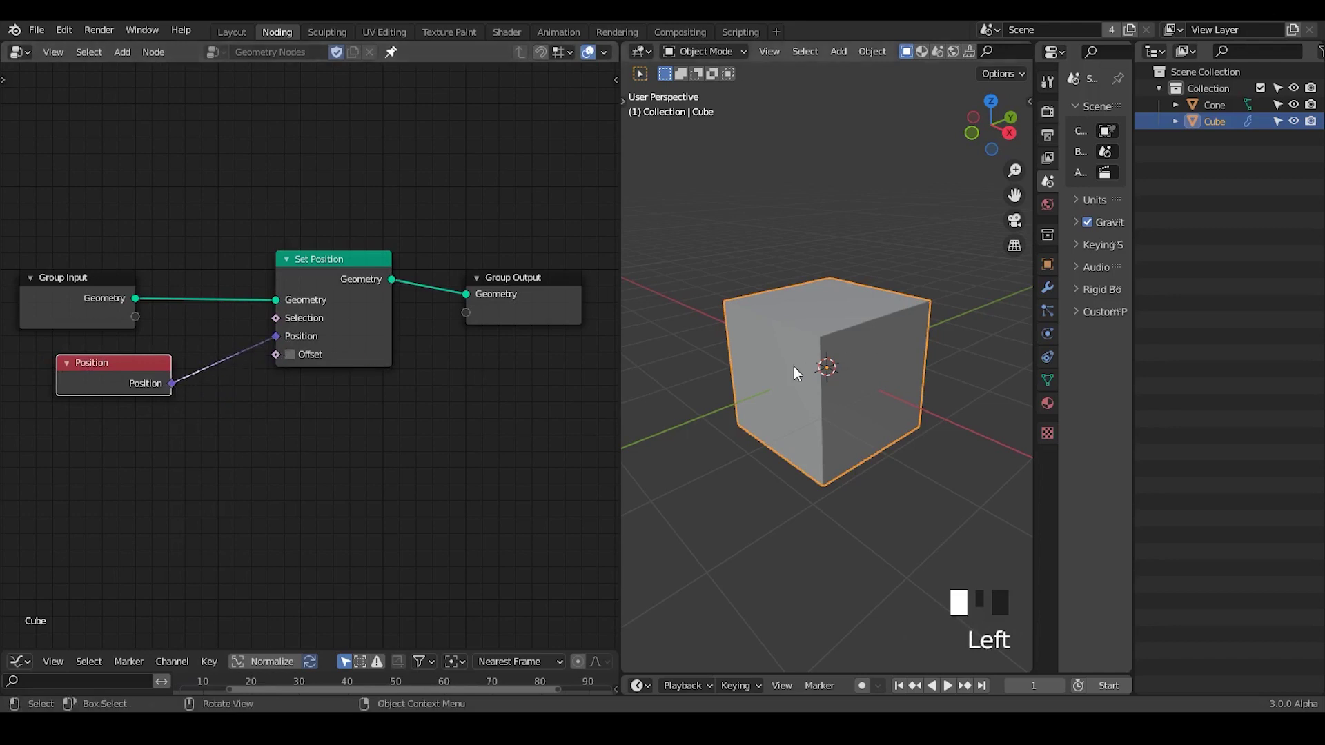
# - Move the Position node slightly lower and outline it with freehand annotation strokes
pyautogui.moveTo(100, 376); pyautogui.dragTo(123, 351, button='middle')
pyautogui.moveTo(123, 358); pyautogui.dragTo(120, 378)
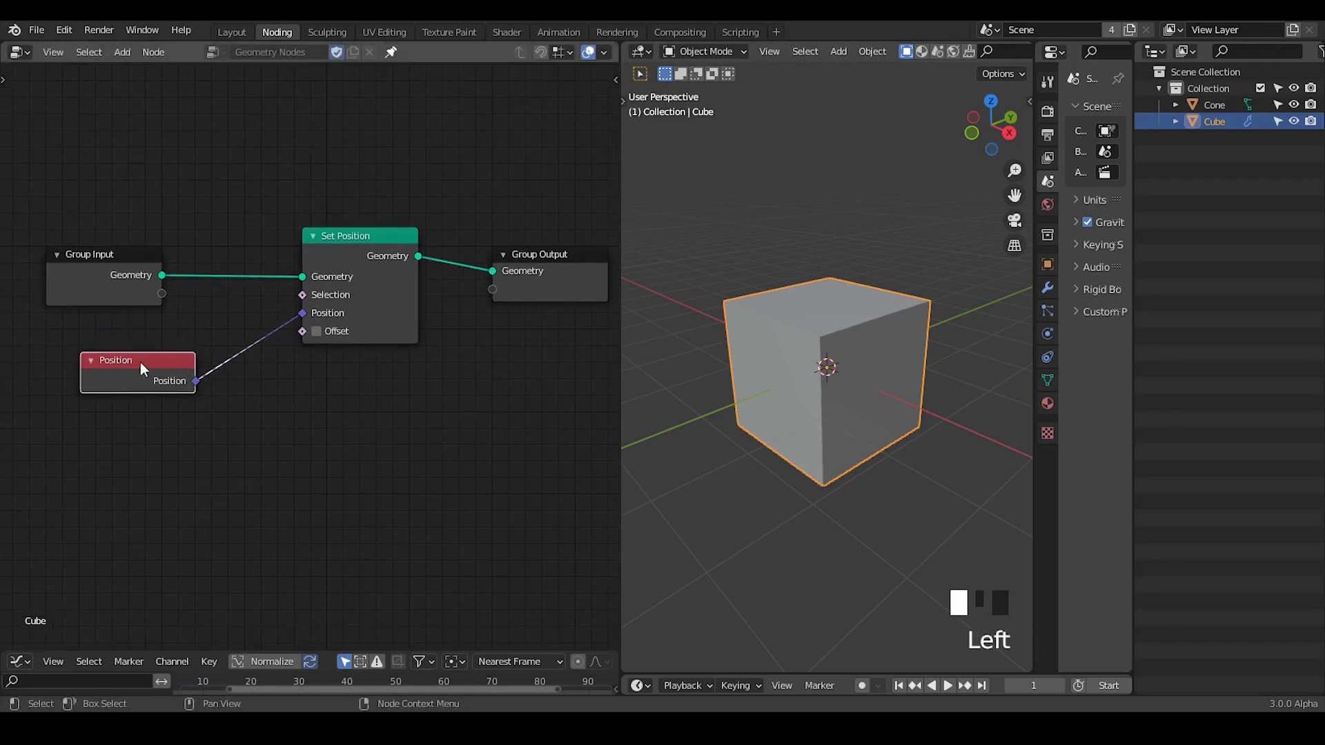
pyautogui.moveTo(68, 341)
pyautogui.mouseDown()
pyautogui.moveTo(61, 397)
pyautogui.moveTo(207, 340)
pyautogui.moveTo(210, 392)
pyautogui.mouseUp()
pyautogui.moveTo(55, 411); pyautogui.dragTo(195, 409)
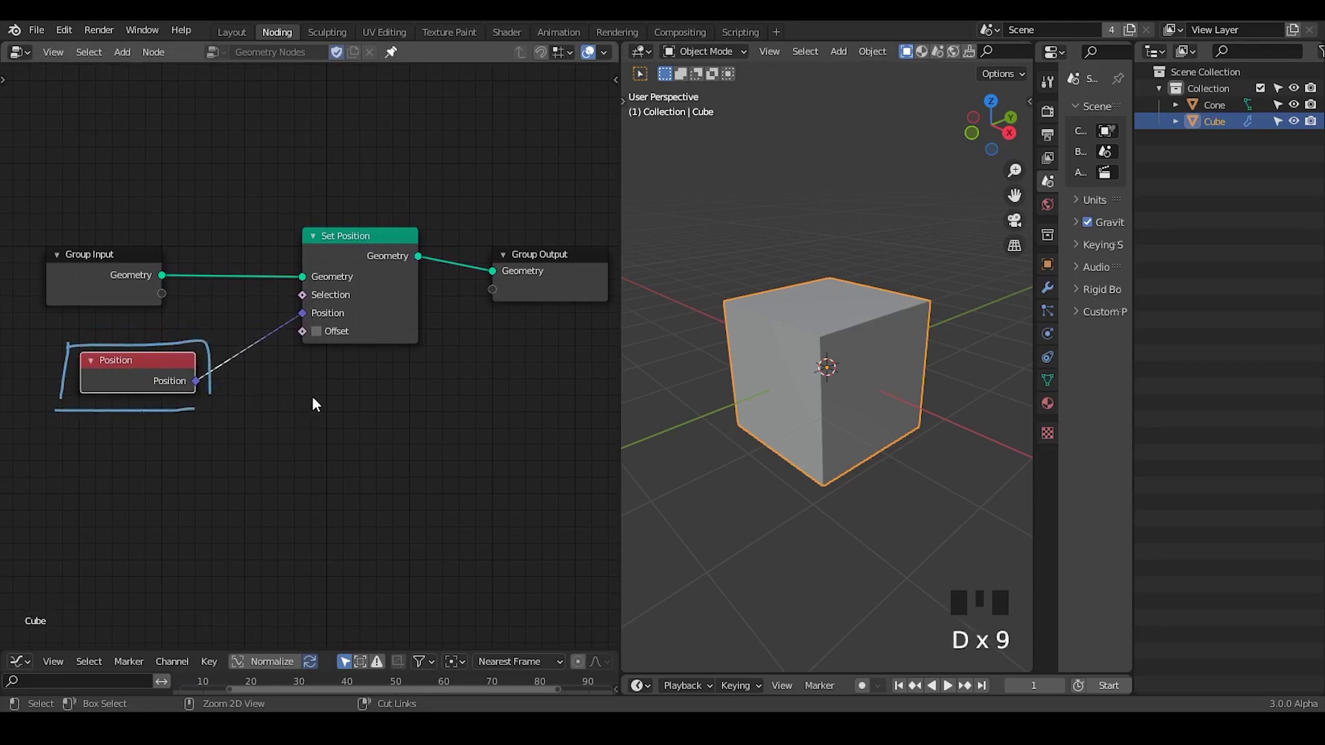
# - Add a UV Sphere node and connect its geometry to a duplicate of the Set Position node
pyautogui.hotkey('ctrl', 'a')
pyautogui.write('uv')
pyautogui.press('Return')
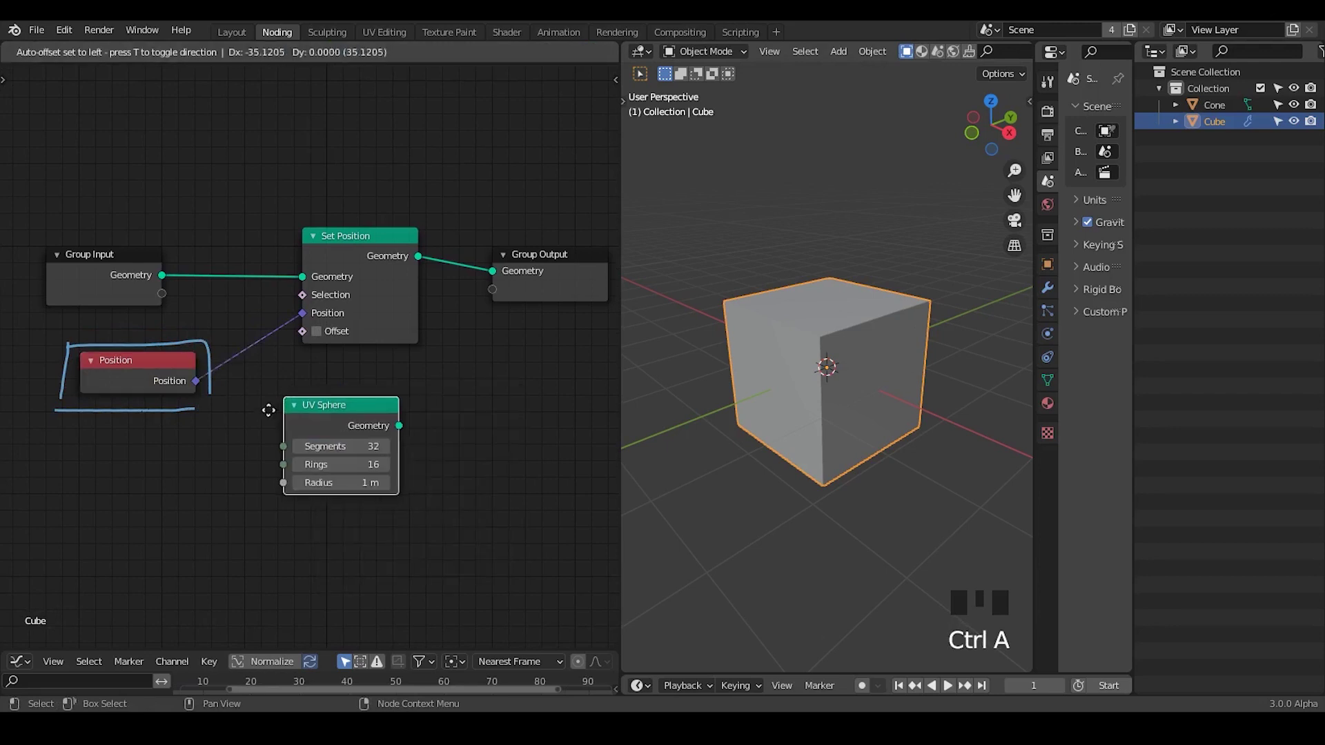
pyautogui.click(79, 449)
pyautogui.click(355, 260)
pyautogui.hotkey('shift', 'd')
pyautogui.click(355, 443)
pyautogui.moveTo(164, 476); pyautogui.dragTo(508, 400)
# - Add a Vector Math node set to Add and feed the Position node into its first vector input
pyautogui.hotkey('ctrl', 'a')
pyautogui.write('vector math')
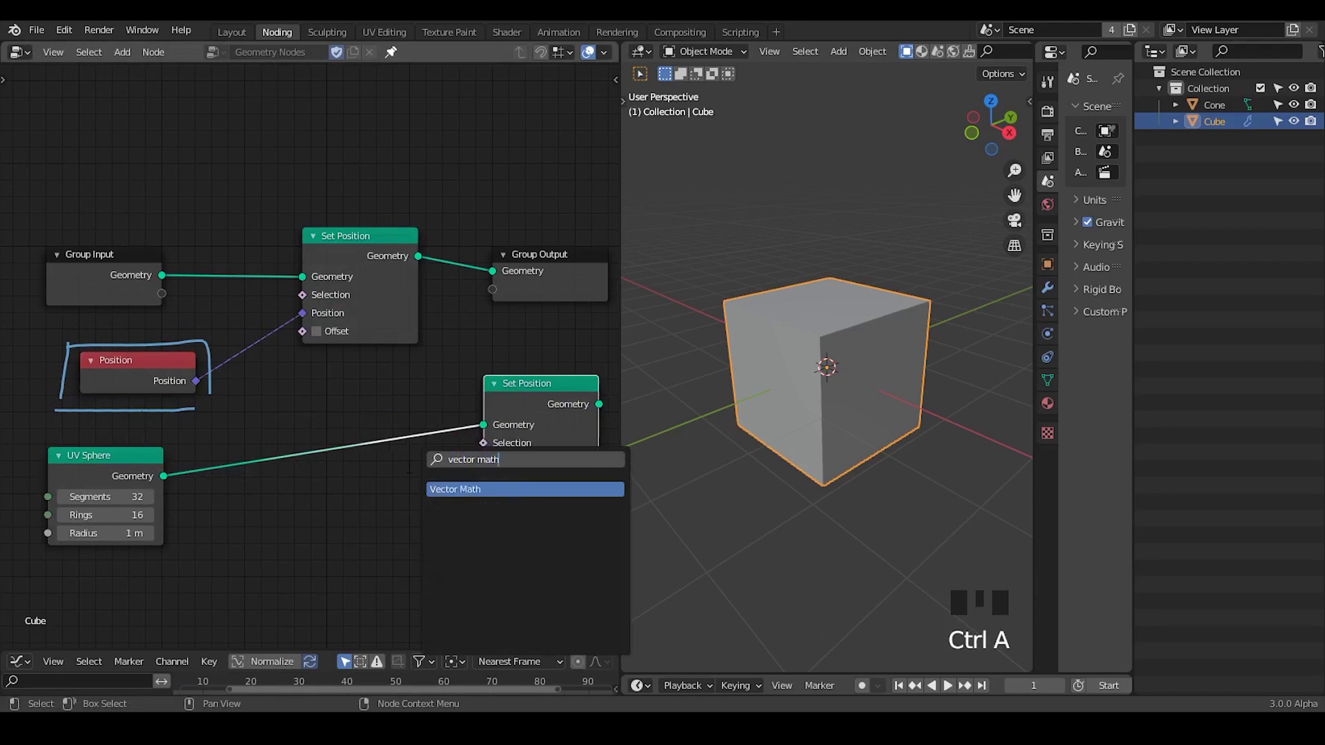
pyautogui.press('Return')
pyautogui.click(329, 476)
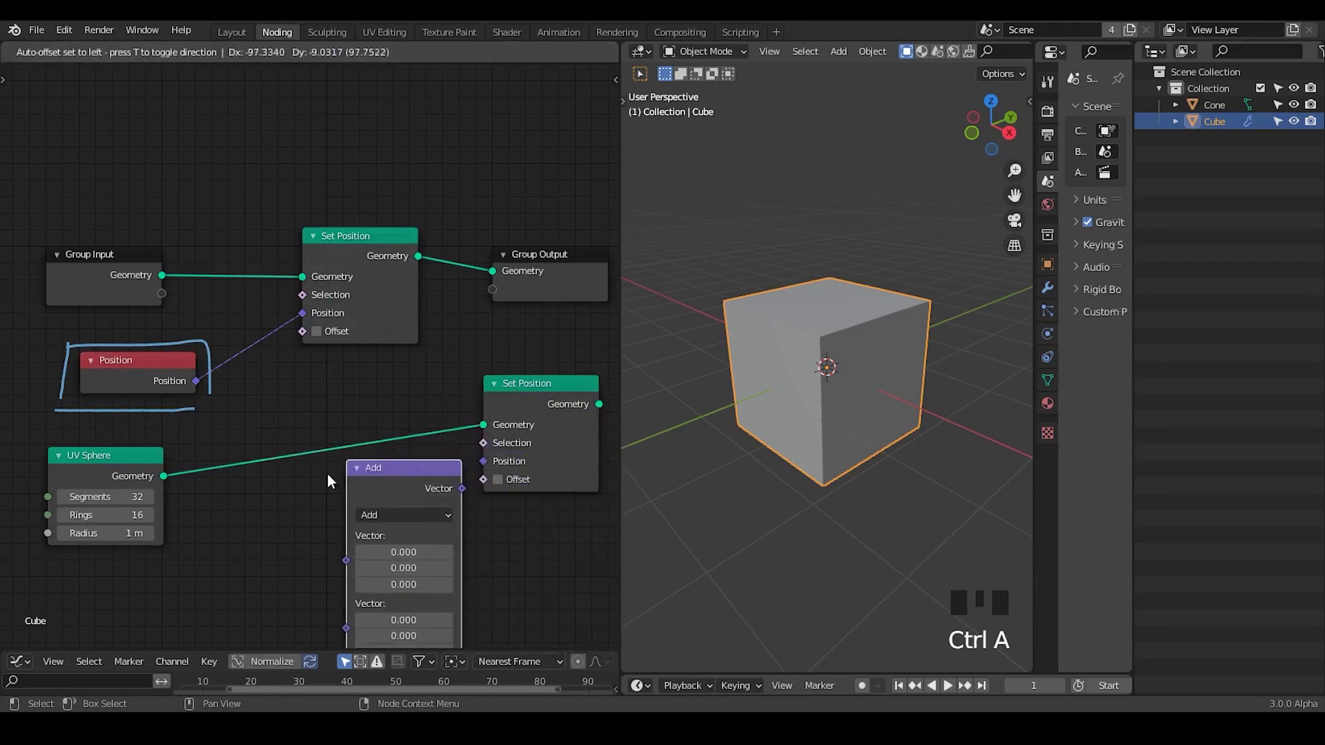
pyautogui.moveTo(196, 381); pyautogui.dragTo(348, 560)
# - Set the Add node's second vector X to 1 and connect its output to the duplicated Set Position's Position input
pyautogui.click(408, 481)
pyautogui.moveTo(409, 481); pyautogui.dragTo(350, 465)
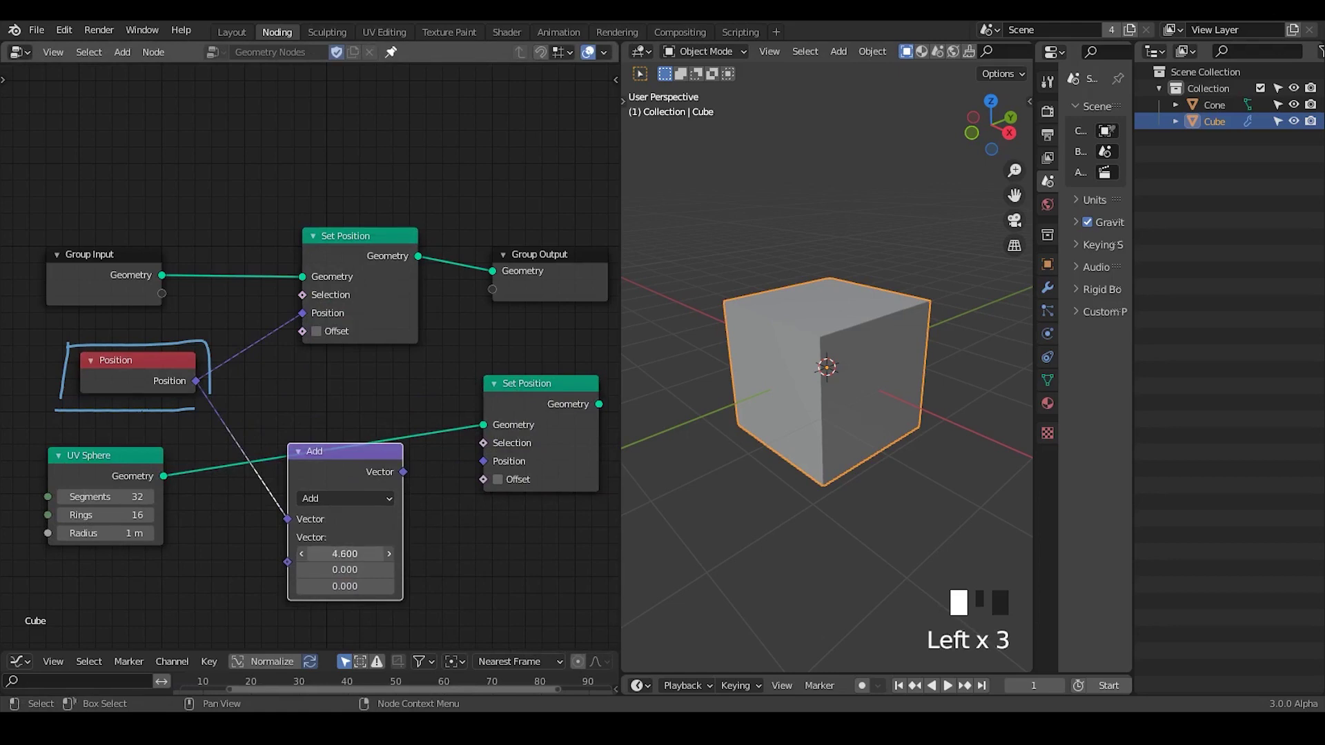
pyautogui.moveTo(399, 537); pyautogui.dragTo(329, 495, button='middle')
pyautogui.moveTo(332, 428); pyautogui.dragTo(412, 419)
pyautogui.click(296, 510)
pyautogui.write('1')
pyautogui.click(362, 515)
pyautogui.moveTo(445, 369); pyautogui.dragTo(416, 378)
# - Insert a Join Geometry node before Group Output and connect the sphere's Set Position geometry to it
pyautogui.hotkey('ctrl', 'a')
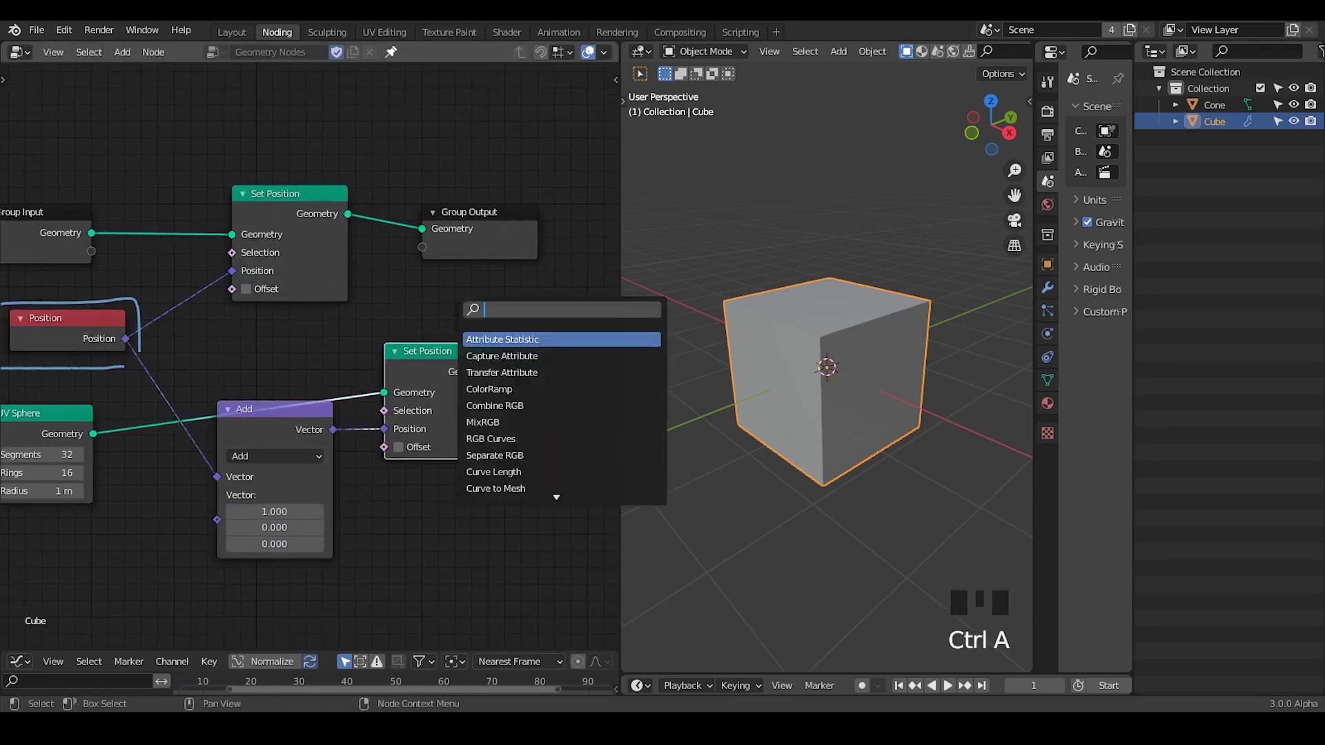
pyautogui.write('join')
pyautogui.press('Return')
pyautogui.click(390, 197)
pyautogui.moveTo(390, 196); pyautogui.dragTo(358, 184, button='middle')
pyautogui.moveTo(467, 360); pyautogui.dragTo(207, 233)
pyautogui.moveTo(207, 238); pyautogui.dragTo(316, 212, button='middle')
pyautogui.keyDown('ctrl'); pyautogui.moveTo(814, 274); pyautogui.dragTo(843, 329, button='middle'); pyautogui.keyUp('ctrl')
pyautogui.click(756, 307)
pyautogui.click(888, 334)
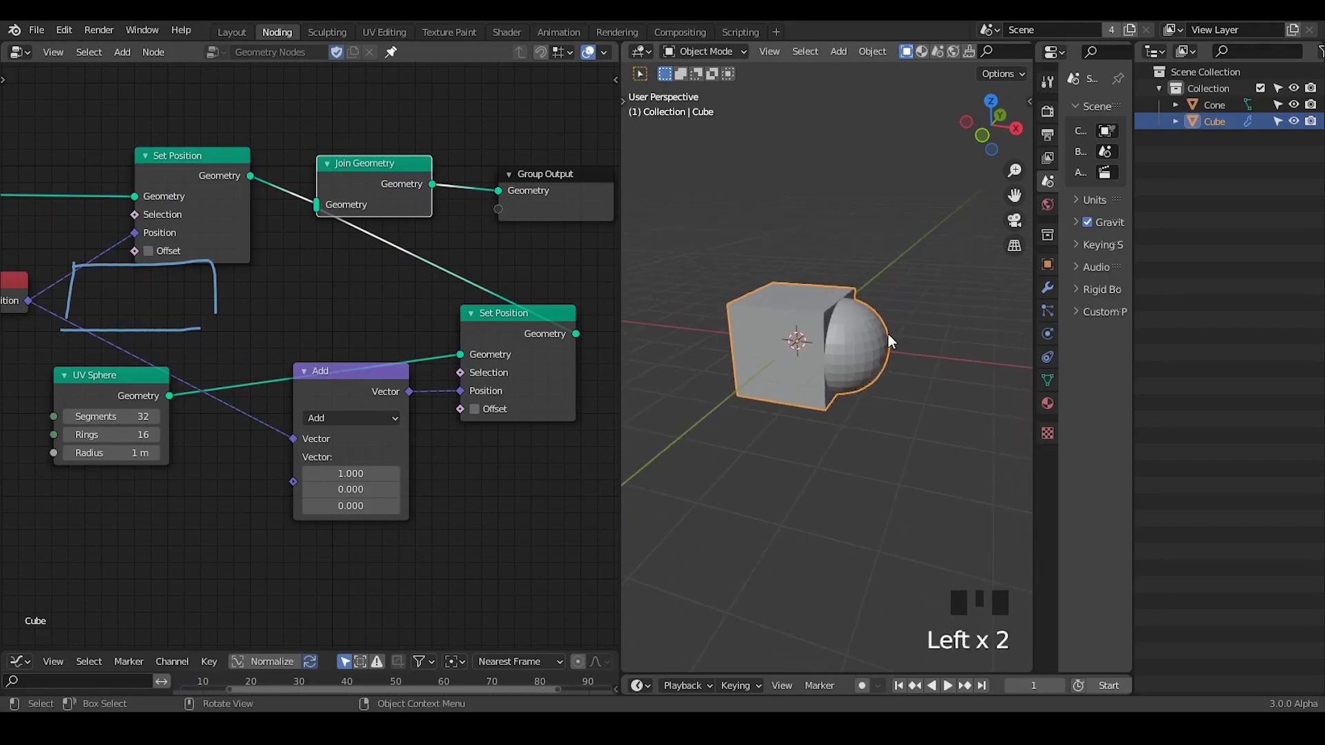
# - Erase the outline annotation and draw a short arc across each of the Position node's two output links
pyautogui.moveTo(288, 330); pyautogui.dragTo(345, 304, button='middle')
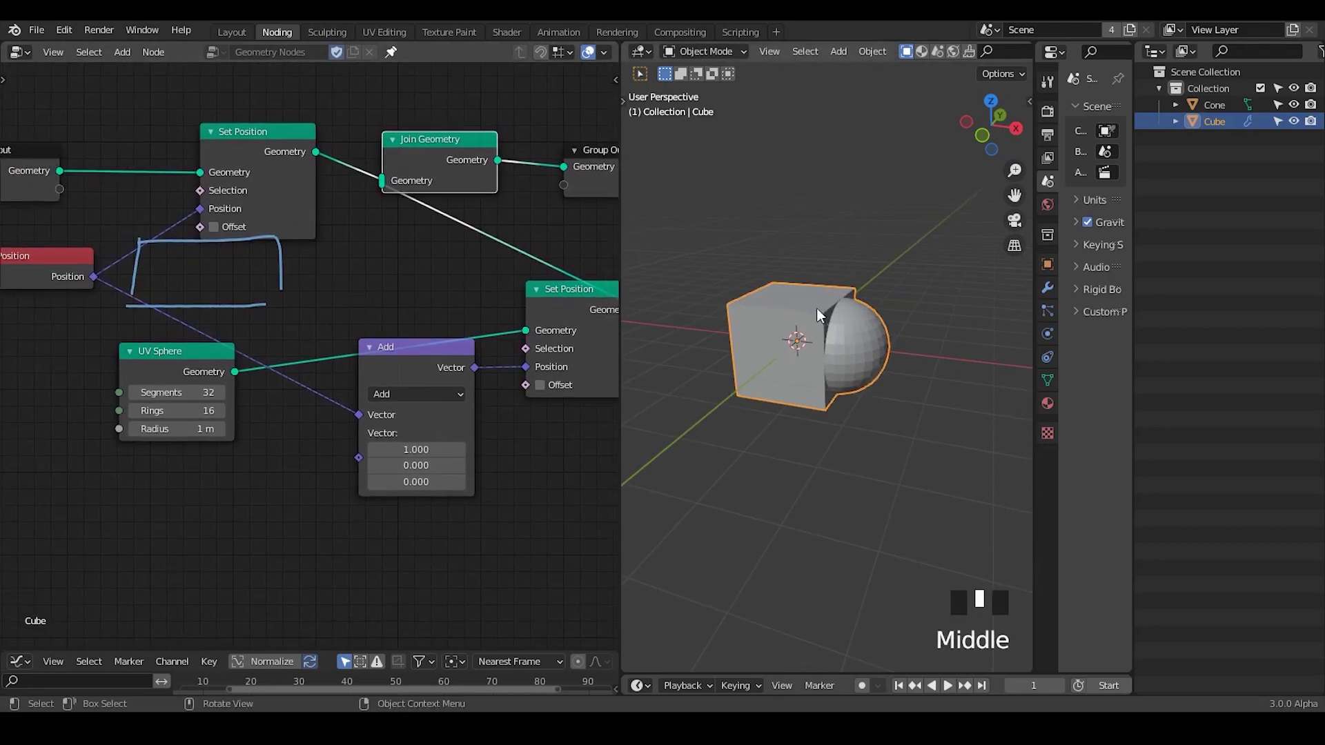
pyautogui.moveTo(140, 246); pyautogui.dragTo(166, 238, button='middle')
pyautogui.moveTo(165, 238)
pyautogui.mouseDown(button='right')
pyautogui.moveTo(118, 317)
pyautogui.moveTo(191, 254)
pyautogui.moveTo(167, 241)
pyautogui.mouseUp(button='right')
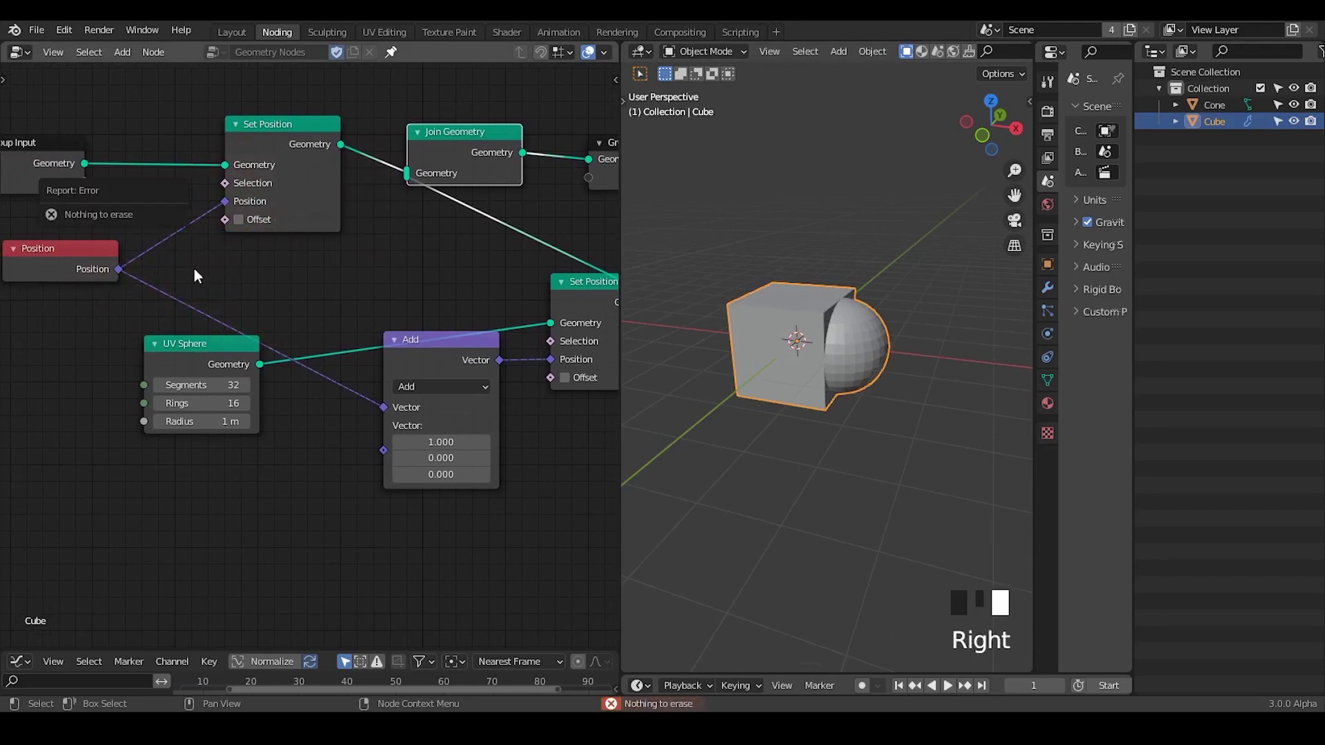
pyautogui.moveTo(167, 221); pyautogui.dragTo(176, 250)
pyautogui.moveTo(160, 311); pyautogui.dragTo(175, 280)
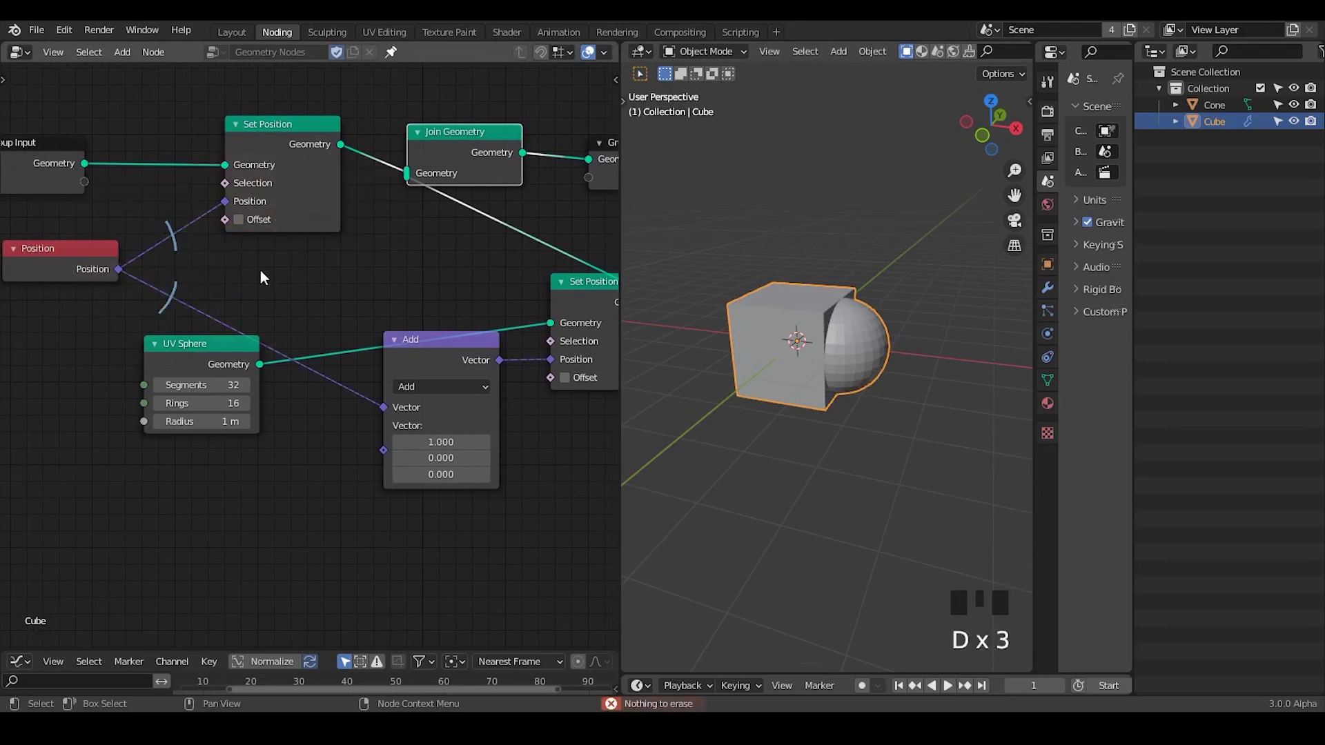
# - Annotate the Geometry inputs of both Set Position nodes with brackets and outline the Position node
pyautogui.moveTo(205, 153)
pyautogui.mouseDown()
pyautogui.moveTo(242, 174)
pyautogui.moveTo(201, 166)
pyautogui.mouseUp()
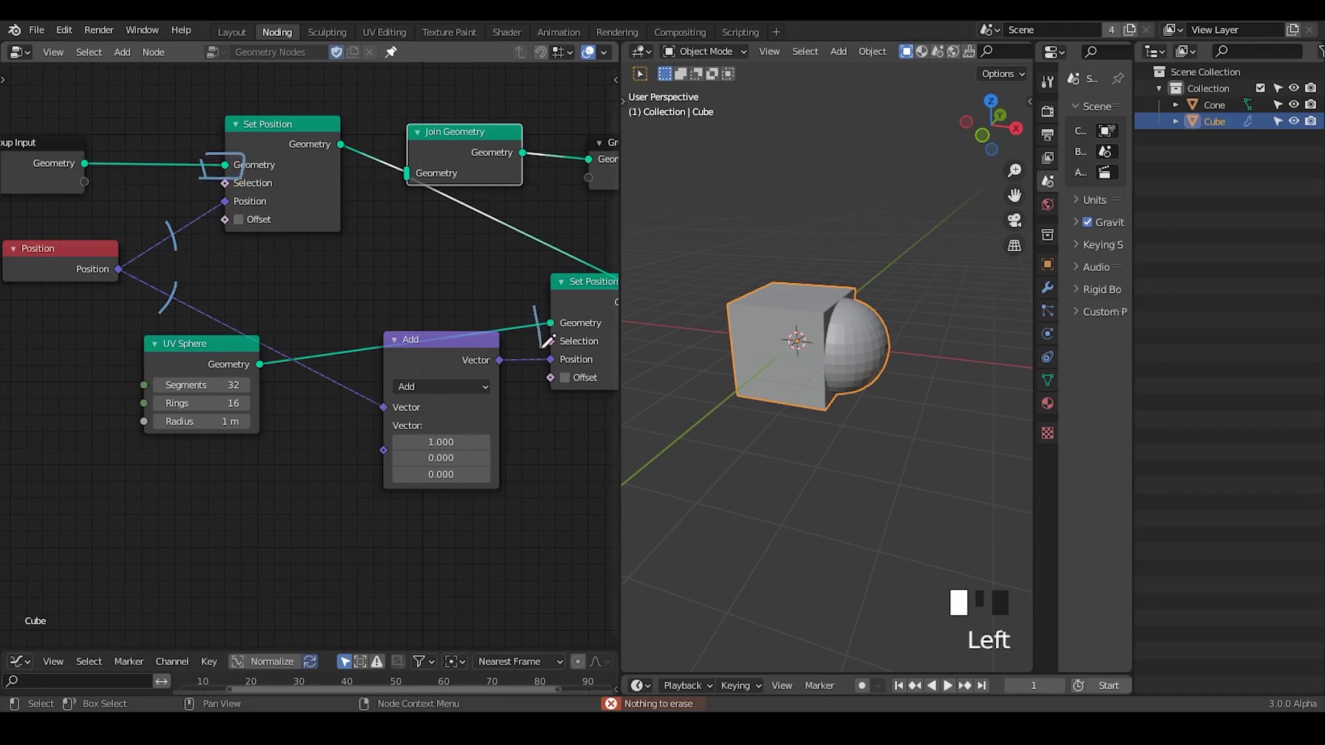
pyautogui.moveTo(541, 346); pyautogui.dragTo(563, 295)
pyautogui.moveTo(111, 355); pyautogui.dragTo(185, 338, button='middle')
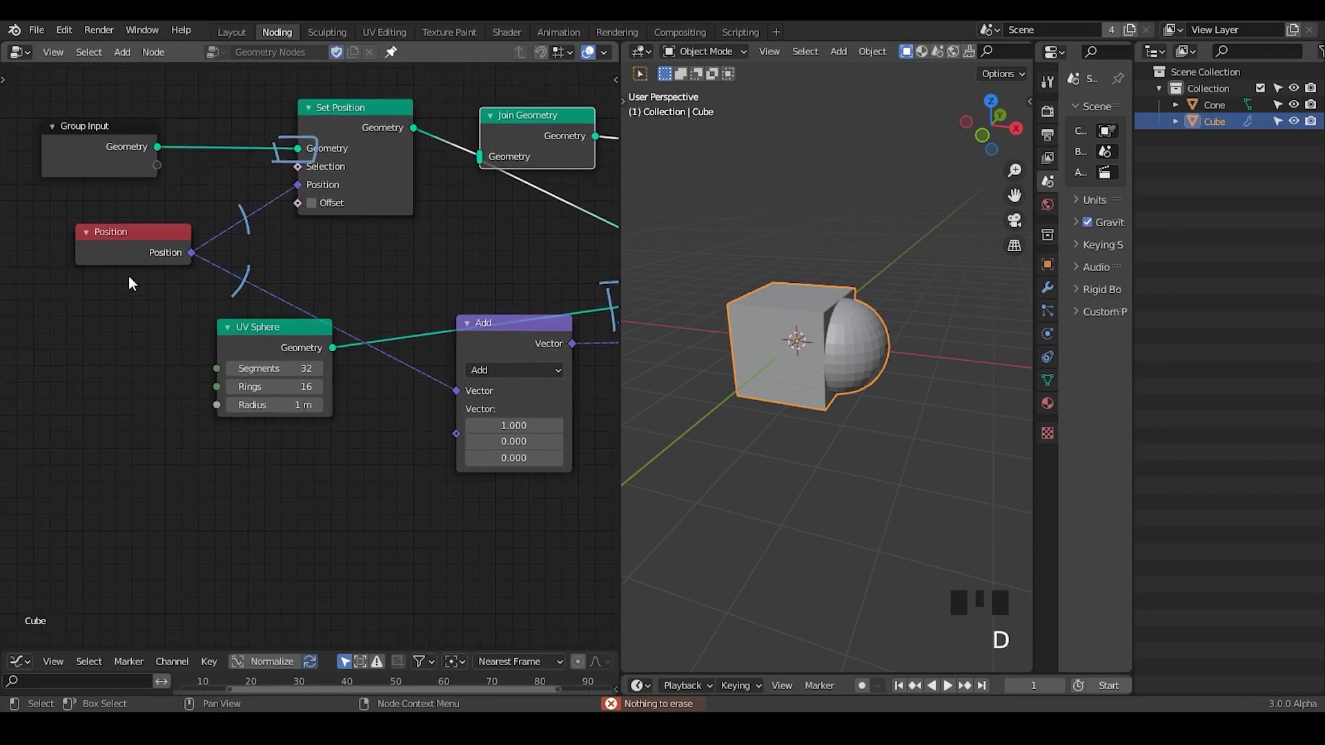
pyautogui.moveTo(69, 220)
pyautogui.mouseDown()
pyautogui.moveTo(78, 266)
pyautogui.moveTo(199, 219)
pyautogui.moveTo(199, 256)
pyautogui.mouseUp()
pyautogui.moveTo(81, 274); pyautogui.dragTo(183, 284)
pyautogui.press('d')
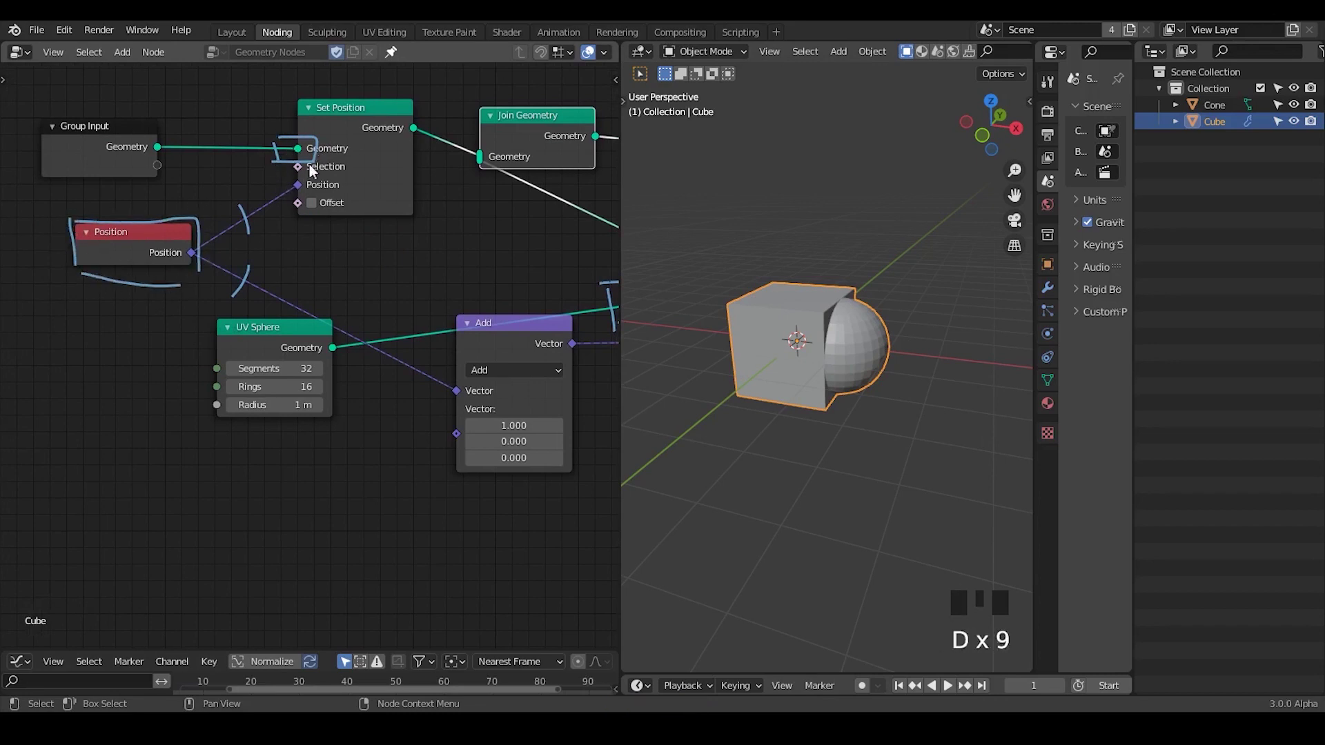
# - Move the UV Sphere node up beside the second Set Position node and select the Position node
pyautogui.moveTo(401, 263); pyautogui.dragTo(276, 350, button='middle')
pyautogui.moveTo(237, 345); pyautogui.dragTo(382, 261)
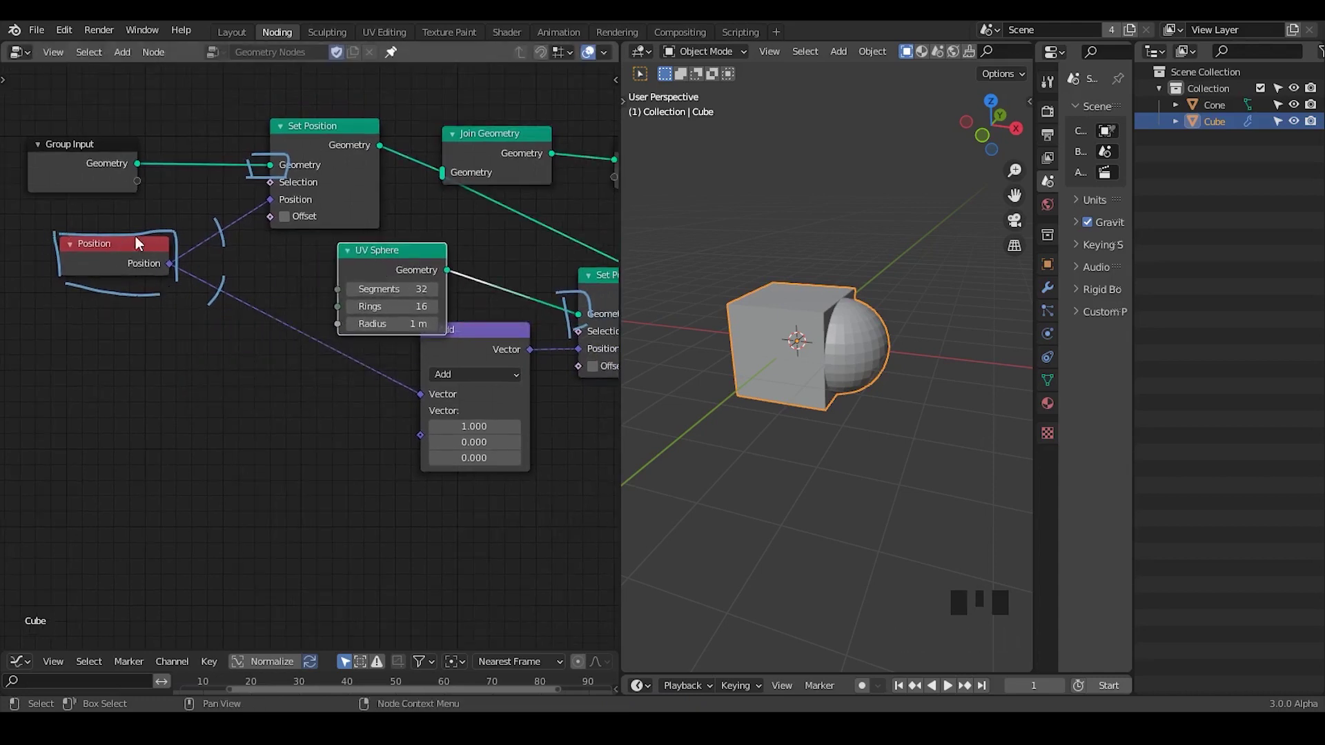
pyautogui.moveTo(100, 254); pyautogui.dragTo(104, 256)
pyautogui.moveTo(315, 363); pyautogui.dragTo(262, 361, button='middle')
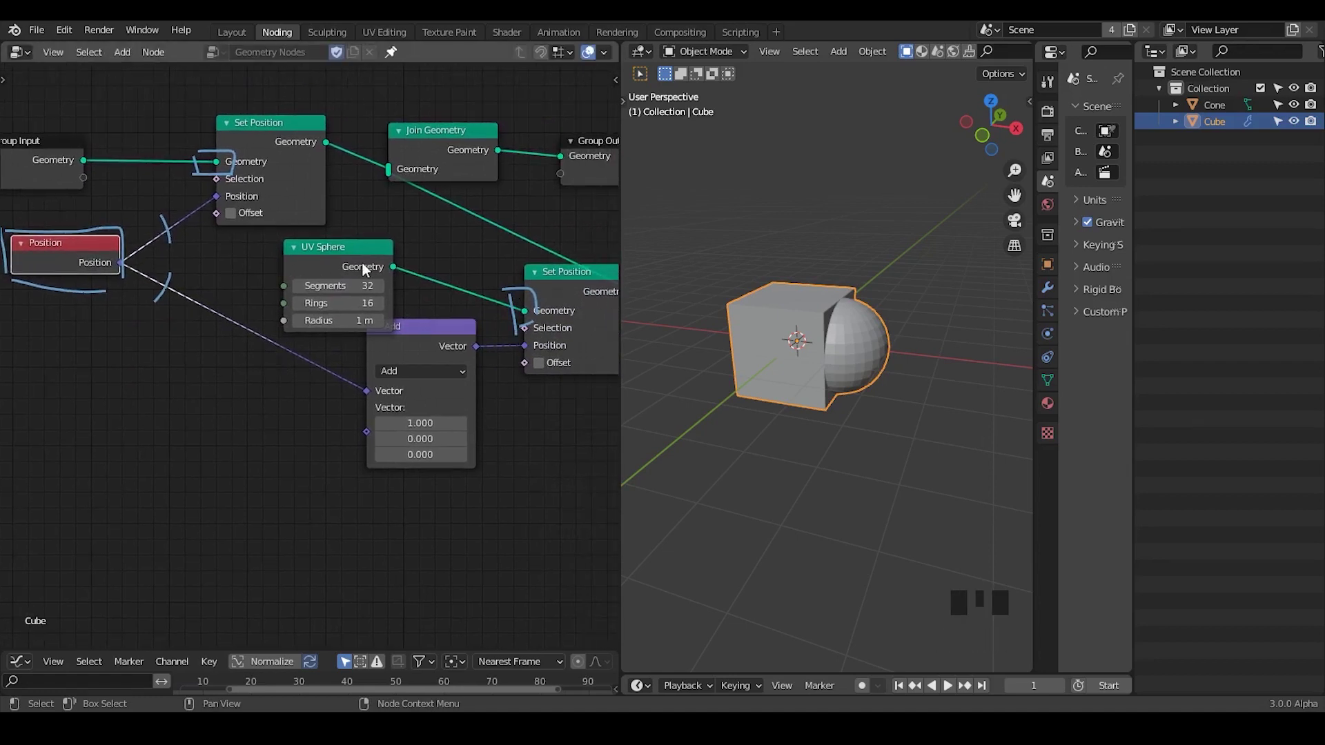
# - Unpin the current node tree, switch the cube to Geometry Nodes.001, and pin that tree
pyautogui.click(391, 52)
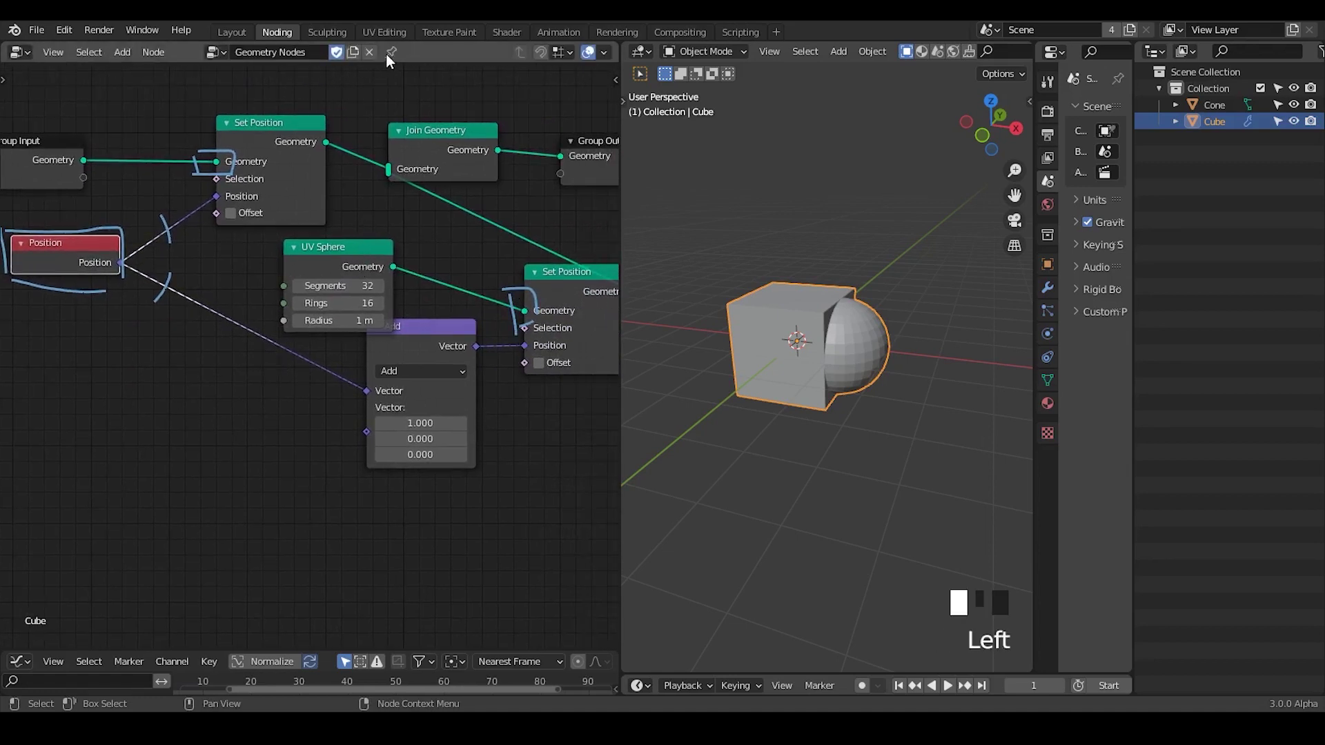
pyautogui.click(215, 52)
pyautogui.click(270, 221)
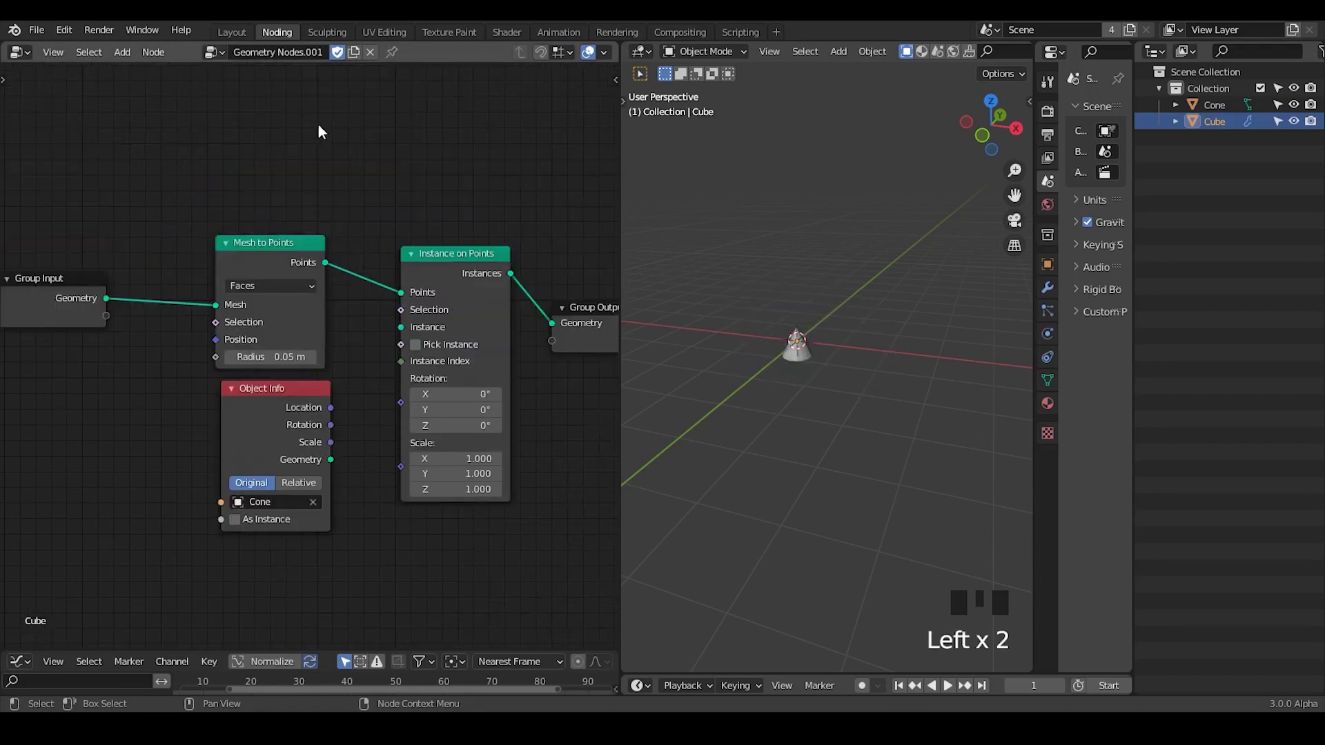
pyautogui.click(387, 56)
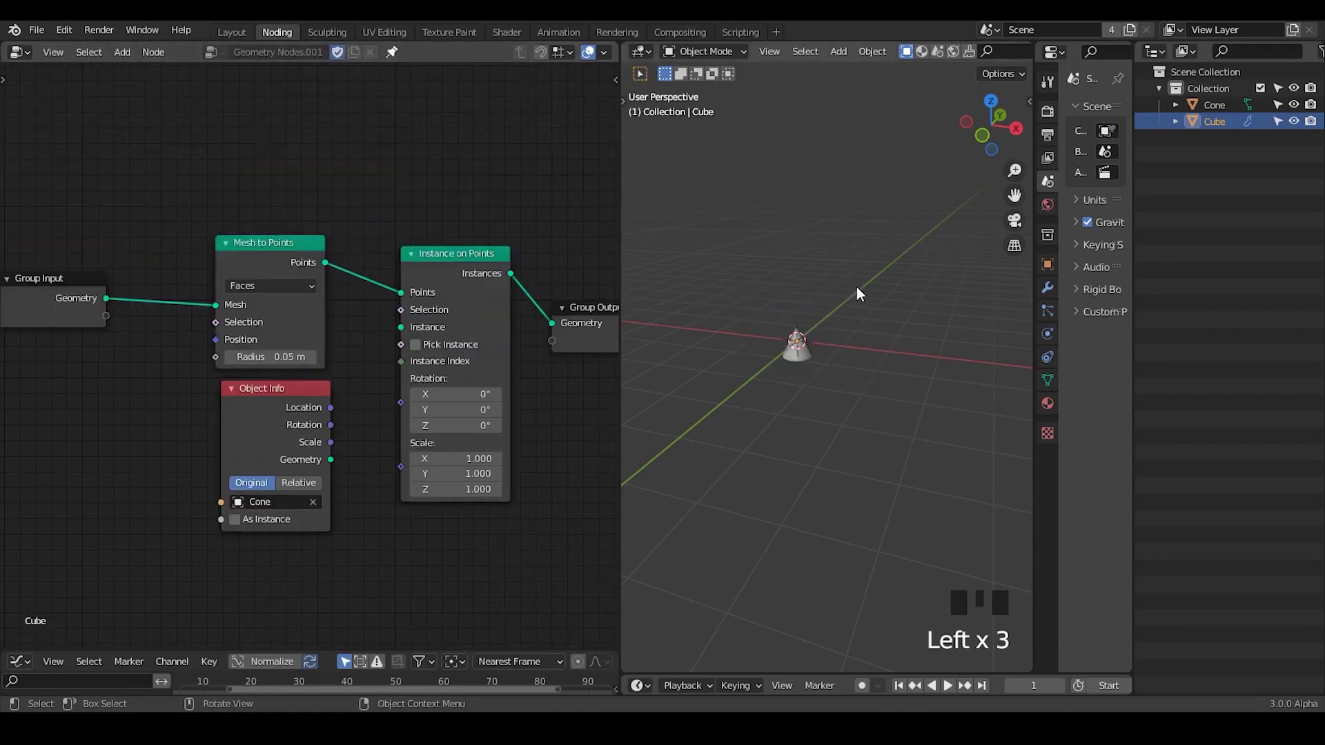
# - Move the Cone's mesh up in Edit Mode so its base sits at the object origin
pyautogui.keyDown('ctrl'); pyautogui.moveTo(836, 395); pyautogui.dragTo(857, 320, button='middle'); pyautogui.keyUp('ctrl')
pyautogui.click(799, 324)
pyautogui.press('Tab')
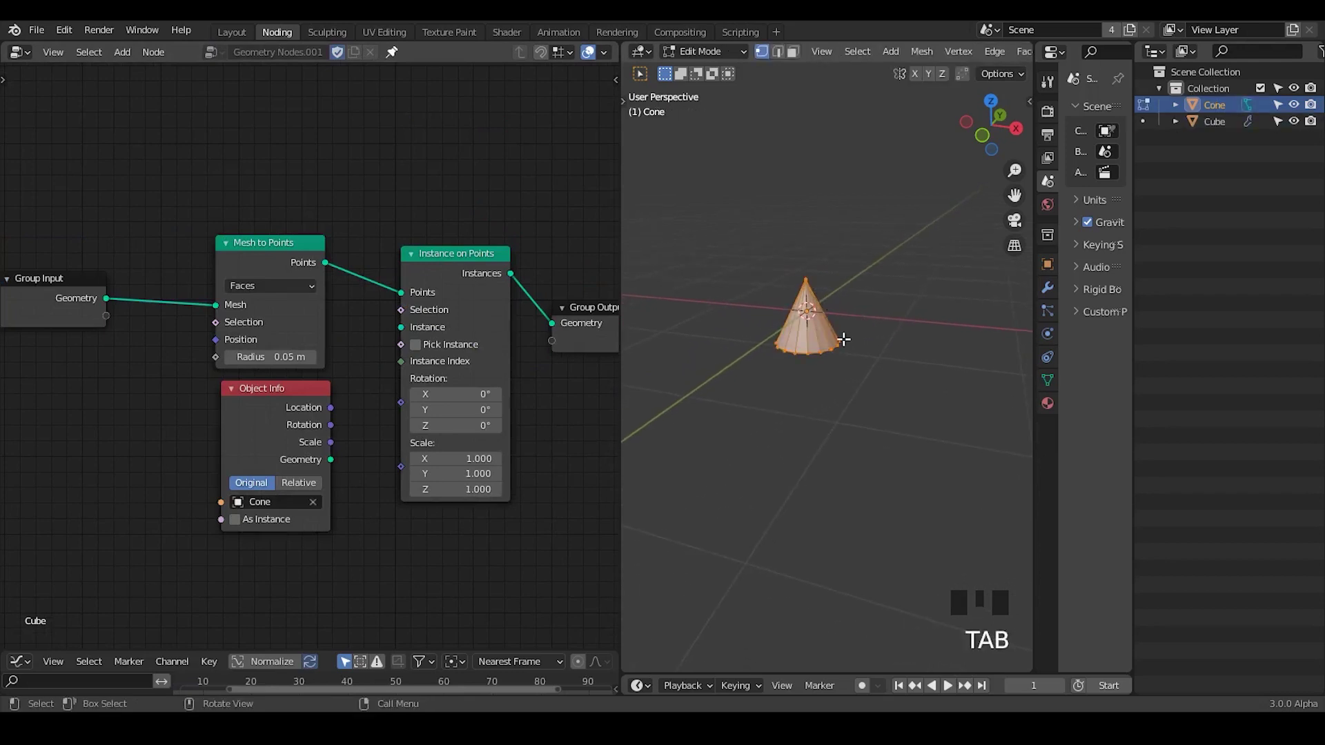
pyautogui.press('g')
pyautogui.press('Escape')
pyautogui.press('Tab')
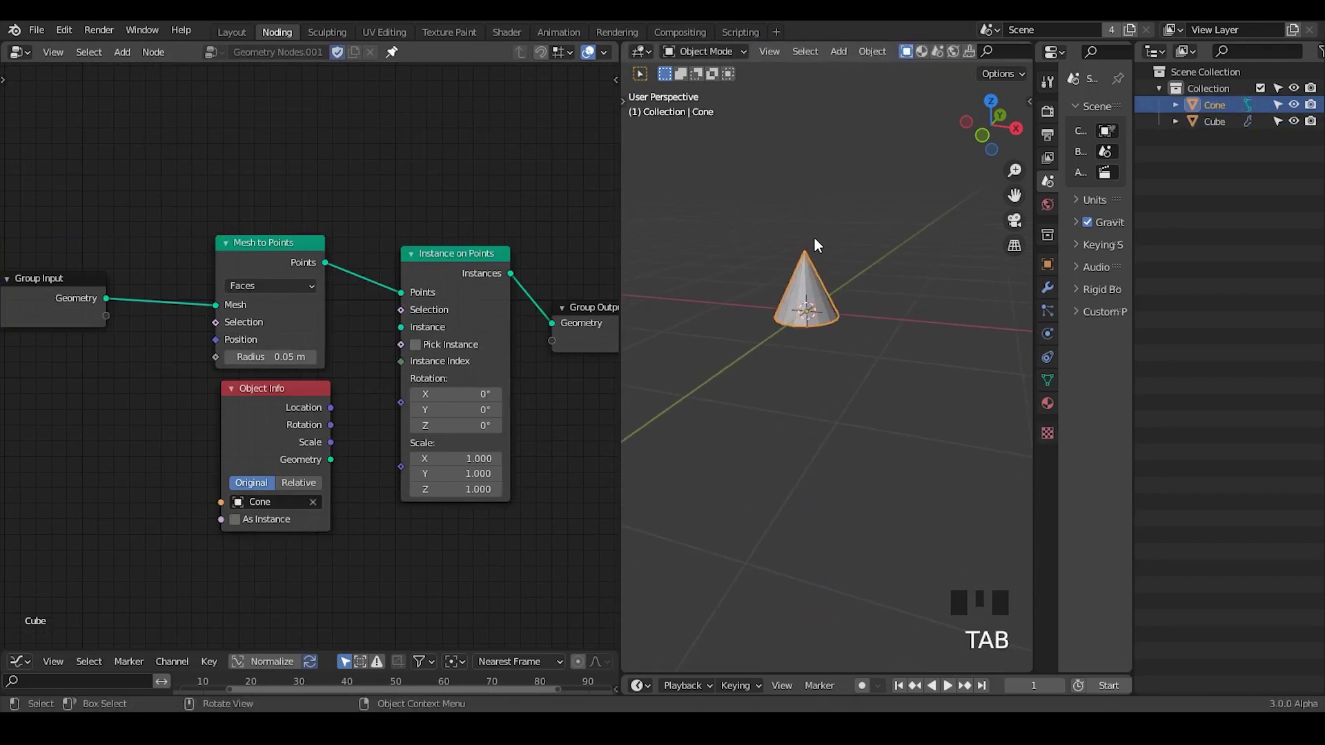
# - Mute the Mesh to Points, Instance on Points and Object Info nodes, keeping the Cone as the selected object
pyautogui.click(1206, 125)
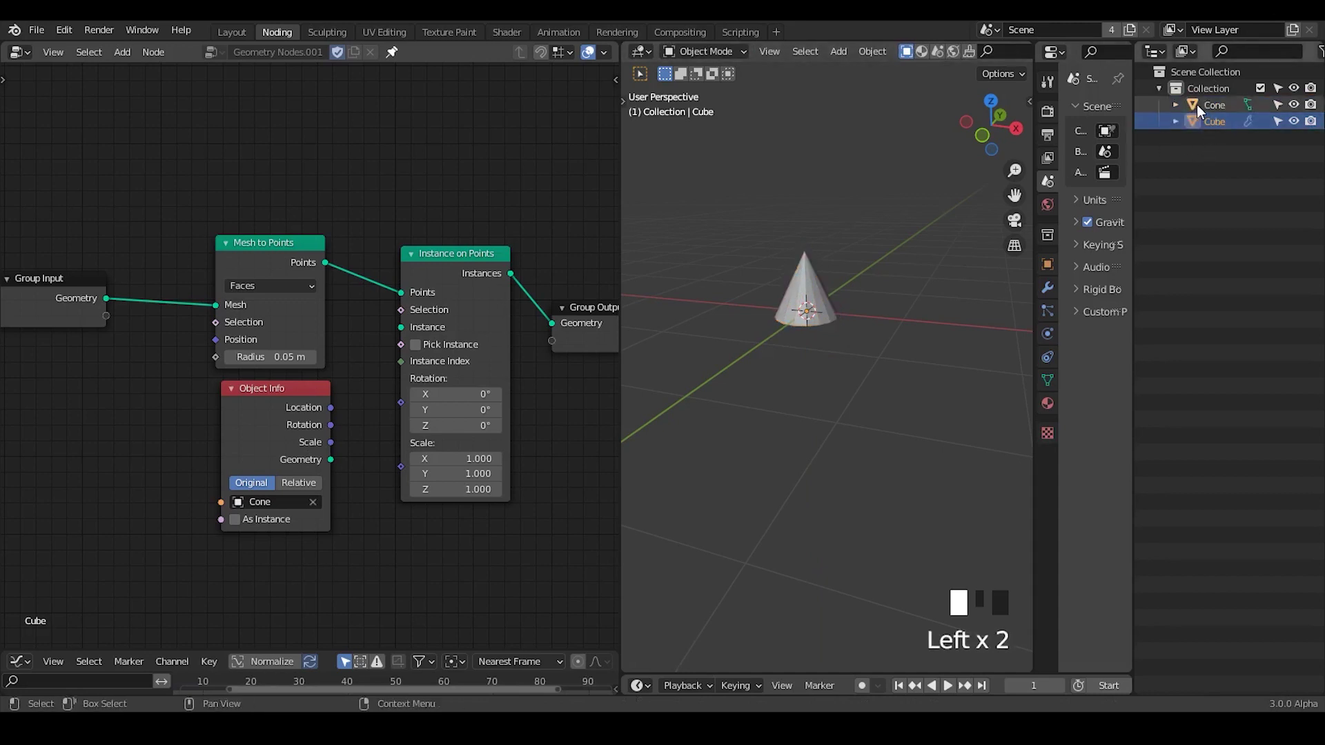
pyautogui.click(1196, 105)
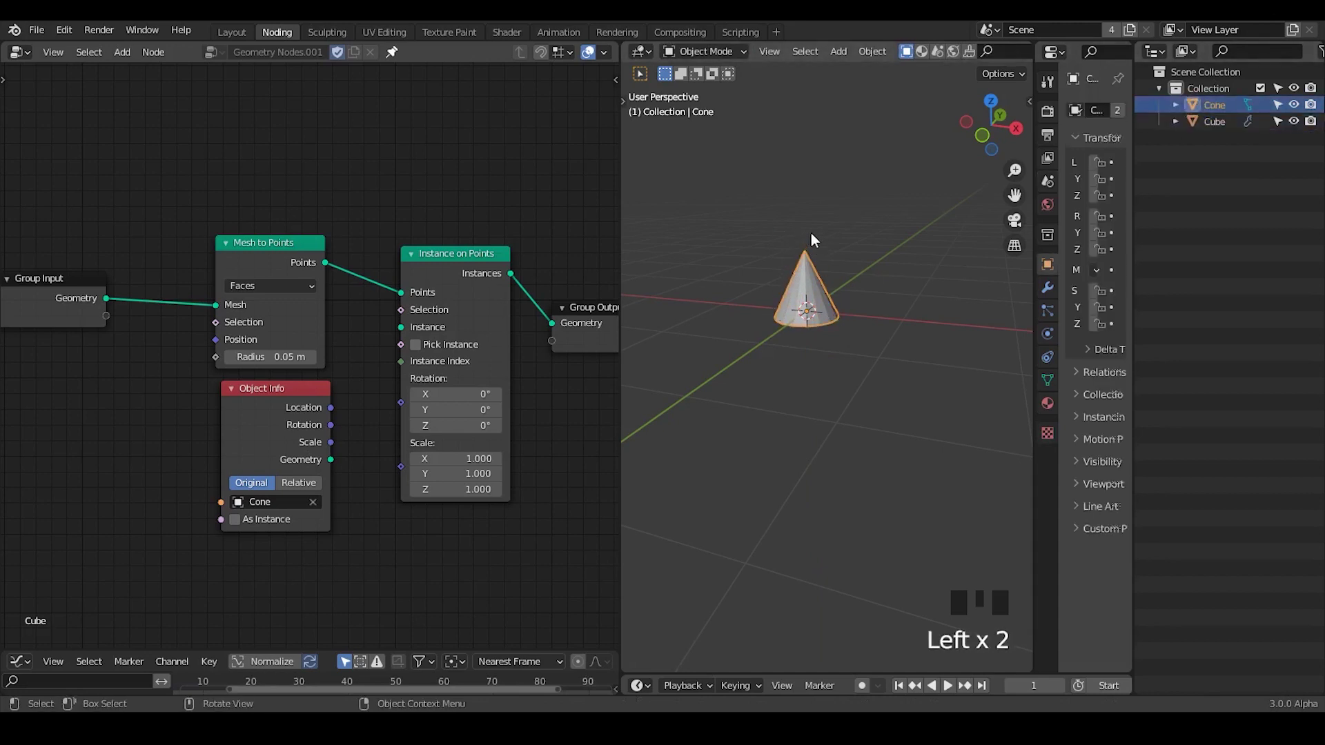
pyautogui.moveTo(503, 153); pyautogui.dragTo(200, 506)
pyautogui.press('m')
pyautogui.keyDown('ctrl'); pyautogui.moveTo(776, 302); pyautogui.dragTo(767, 344, button='middle'); pyautogui.keyUp('ctrl')
# - Mark the centre of the cube's top face with a small annotated cross, then erase the mark
pyautogui.press('d')
pyautogui.moveTo(804, 224)
pyautogui.mouseDown()
pyautogui.moveTo(825, 259)
pyautogui.moveTo(785, 258)
pyautogui.mouseUp()
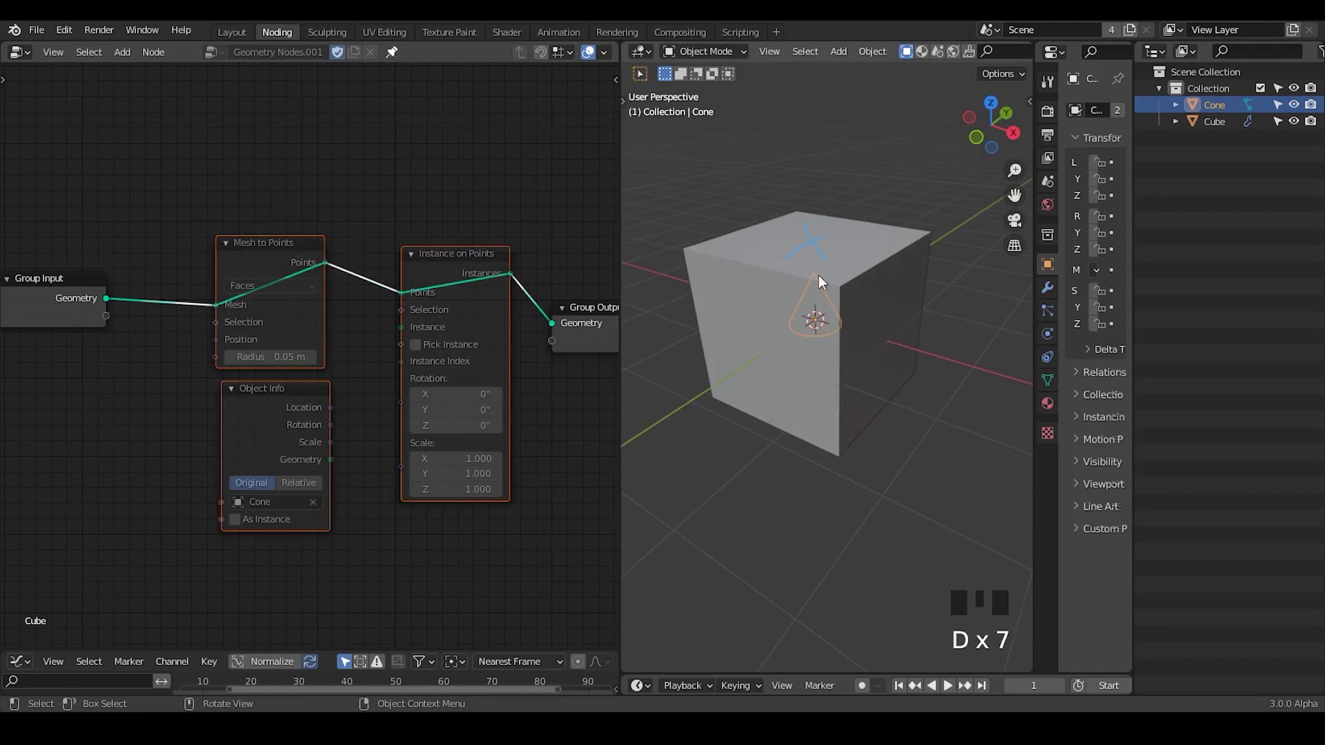
pyautogui.keyDown('ctrl'); pyautogui.moveTo(303, 400); pyautogui.dragTo(330, 348, button='middle'); pyautogui.keyUp('ctrl')
pyautogui.click(303, 206)
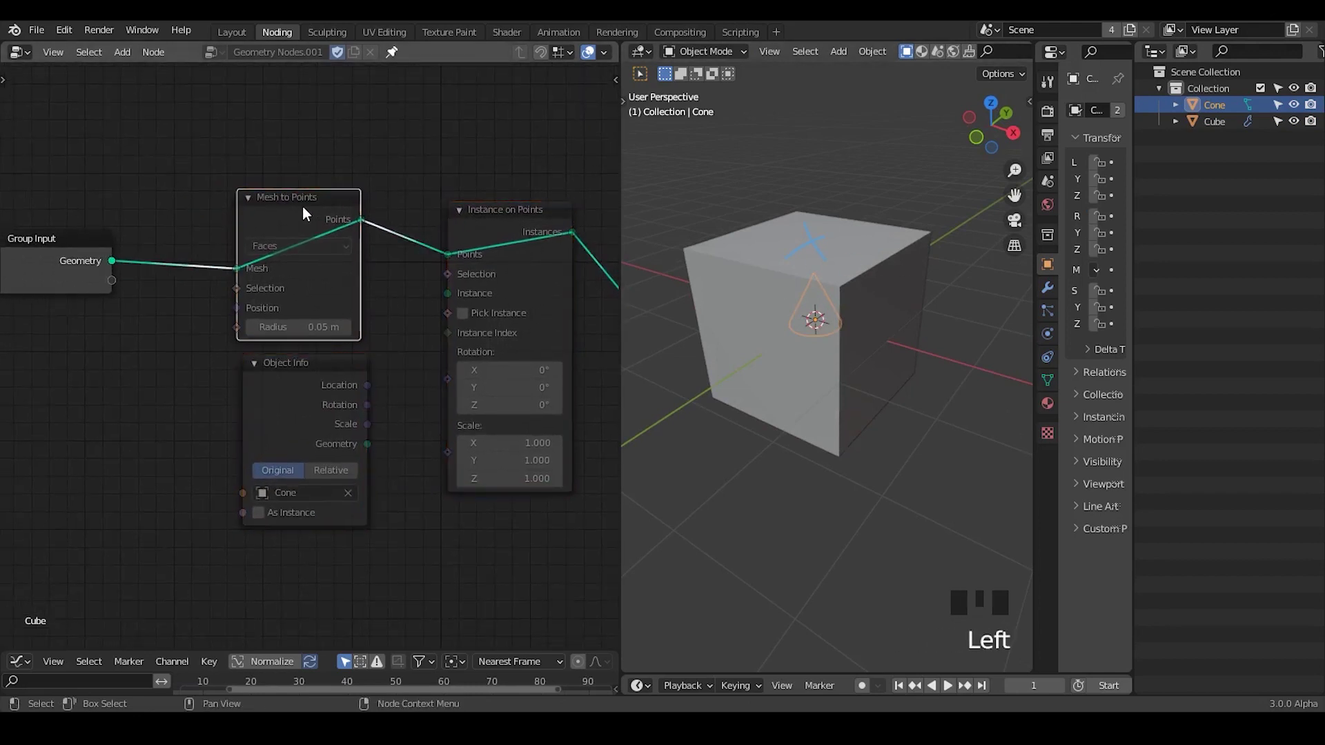
pyautogui.moveTo(804, 250)
pyautogui.mouseDown(button='right')
pyautogui.moveTo(814, 219)
pyautogui.moveTo(804, 255)
pyautogui.mouseUp(button='right')
# - Unmute the Mesh to Points node and draw an annotation line across its header
pyautogui.click(327, 211)
pyautogui.press('m')
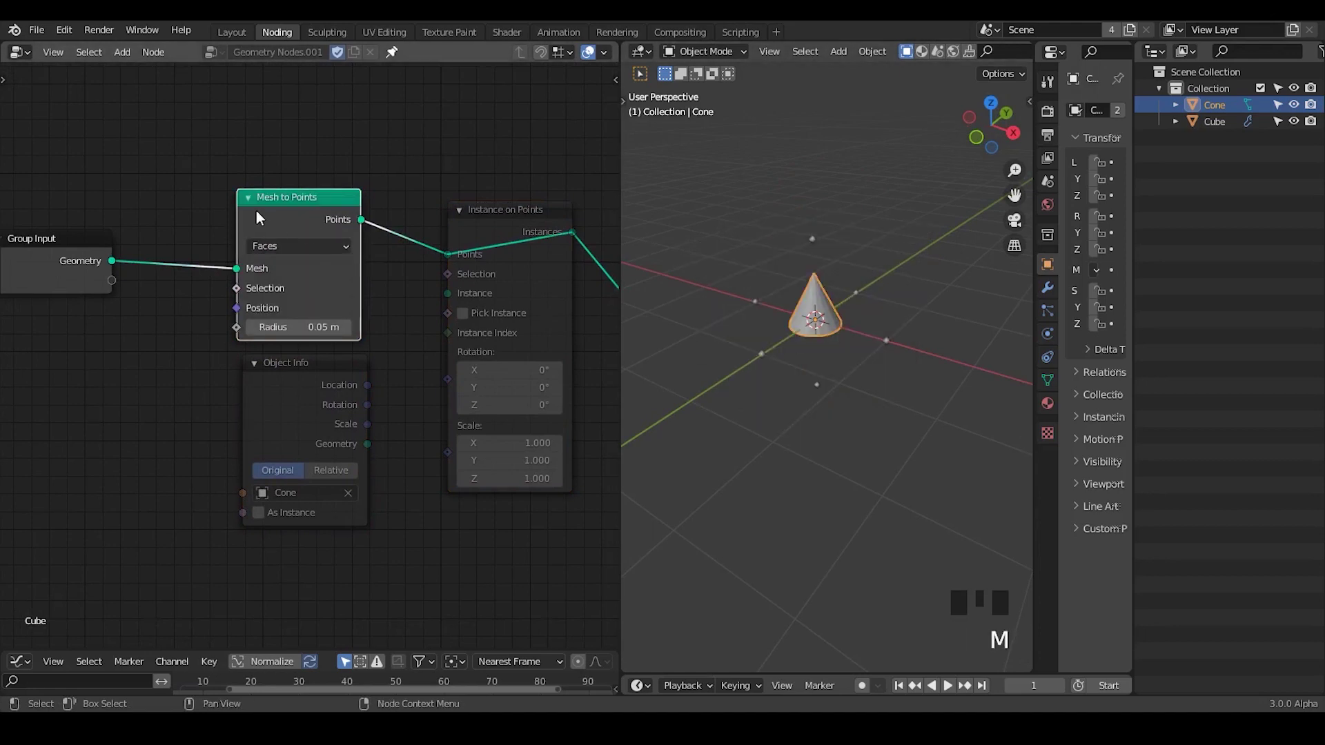
pyautogui.moveTo(226, 208); pyautogui.dragTo(426, 211)
# - Try the Vertices, Edges and Faces modes on Mesh to Points, leave it on Vertices, and mute the node
pyautogui.click(303, 244)
pyautogui.click(287, 271)
pyautogui.click(297, 245)
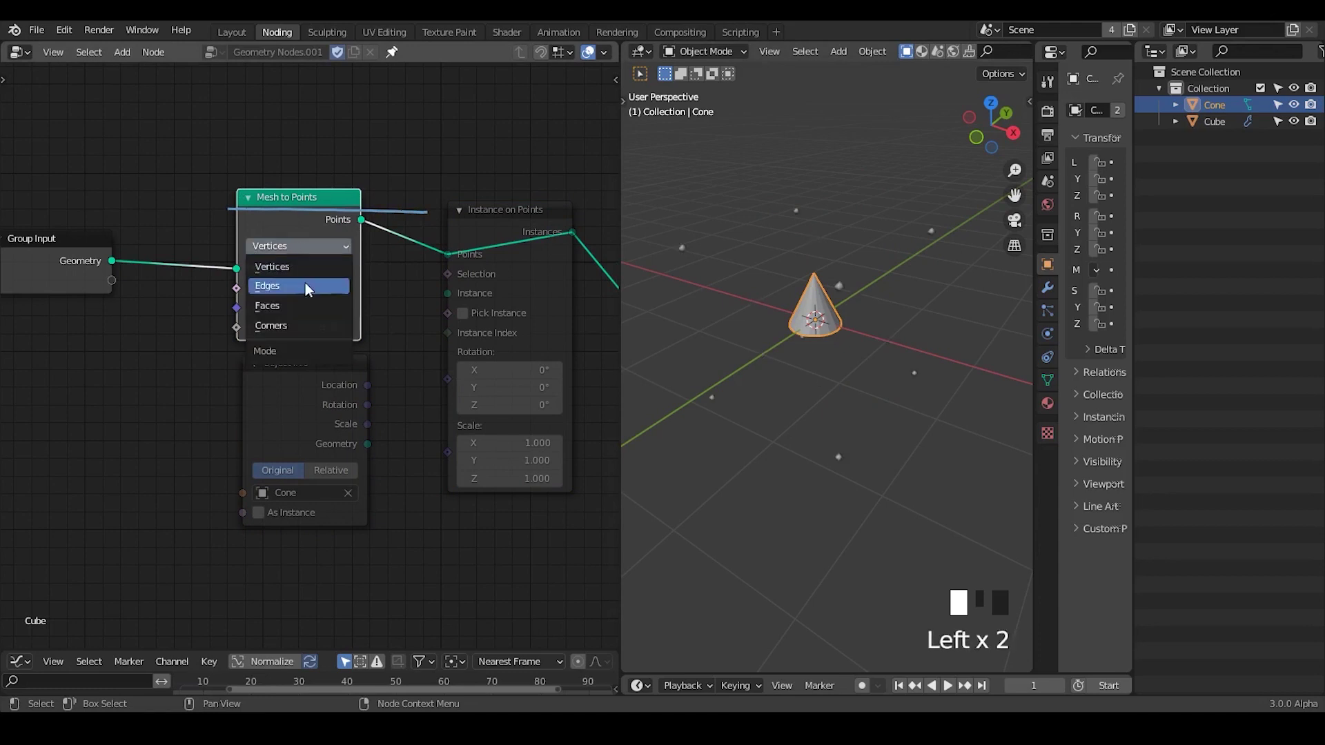
pyautogui.click(304, 285)
pyautogui.click(291, 247)
pyautogui.click(303, 304)
pyautogui.click(296, 247)
pyautogui.click(294, 269)
pyautogui.moveTo(757, 309); pyautogui.dragTo(757, 288, button='middle')
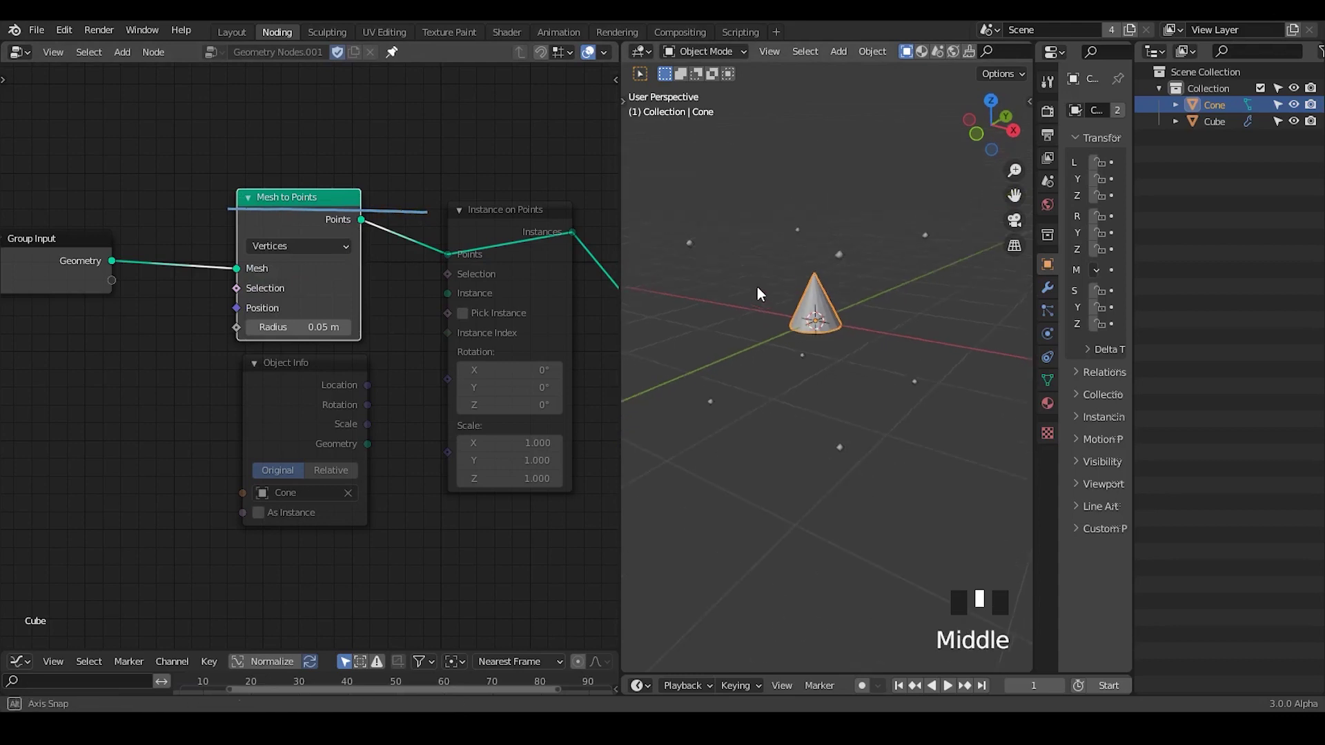
pyautogui.click(279, 217)
pyautogui.press('m')
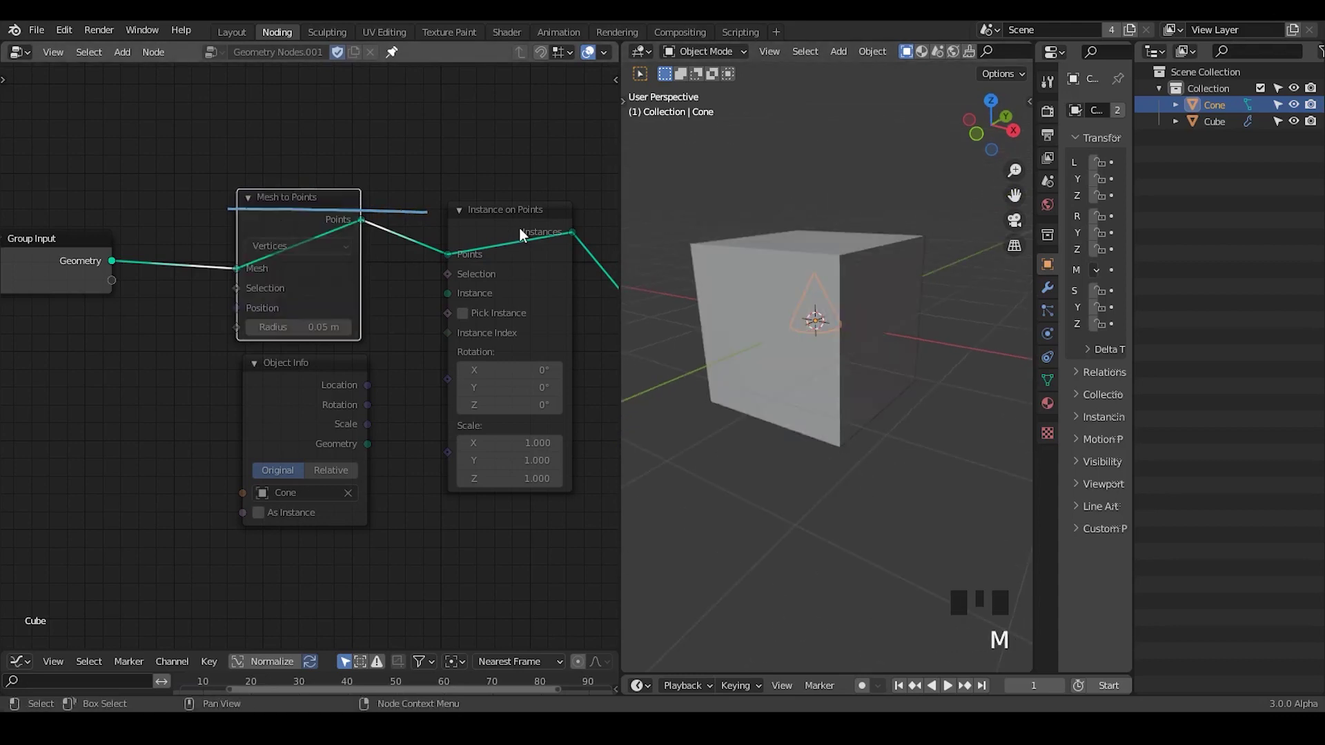
# - Unmute the Instance on Points and Object Info nodes and connect Object Info's Geometry output to the Instance input
pyautogui.click(519, 233)
pyautogui.press('m')
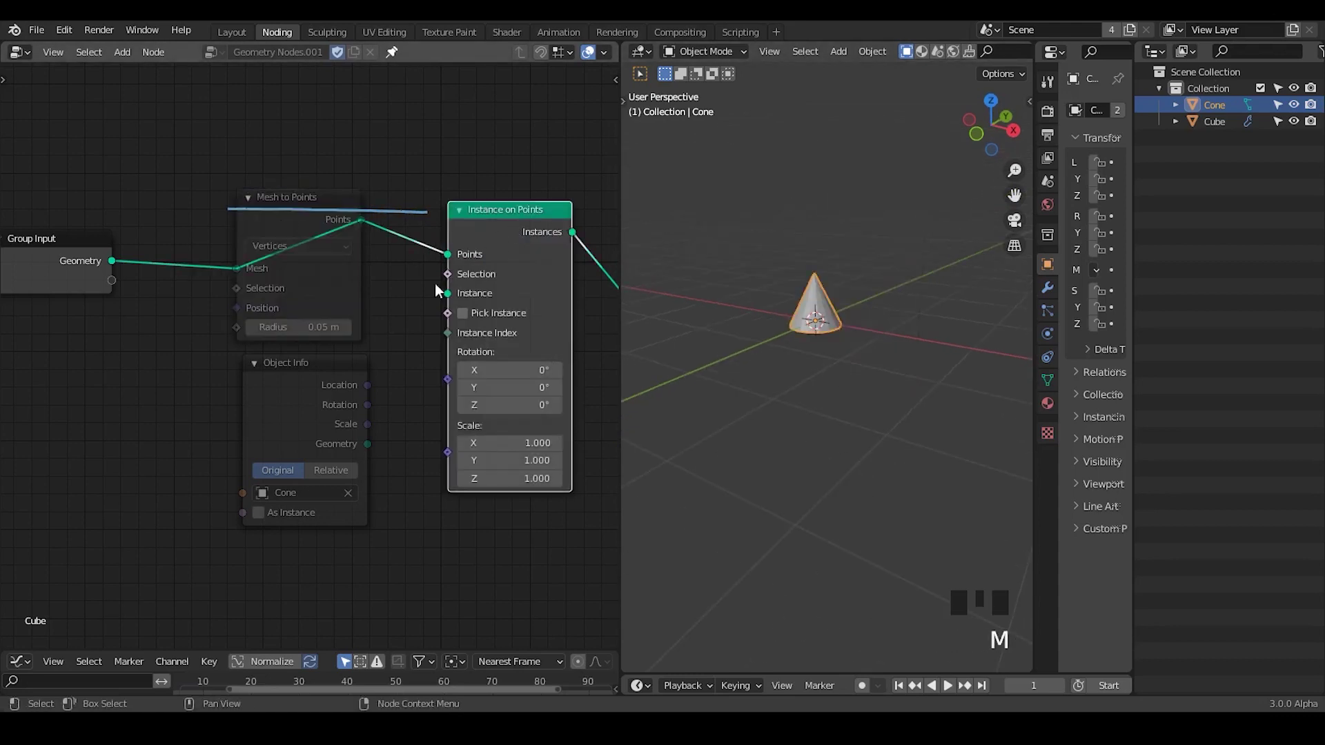
pyautogui.click(311, 386)
pyautogui.moveTo(367, 444); pyautogui.dragTo(447, 293)
# - Unmute Mesh to Points with its mode set to Faces, and erase the annotation line across its header
pyautogui.click(300, 220)
pyautogui.press('m')
pyautogui.click(301, 247)
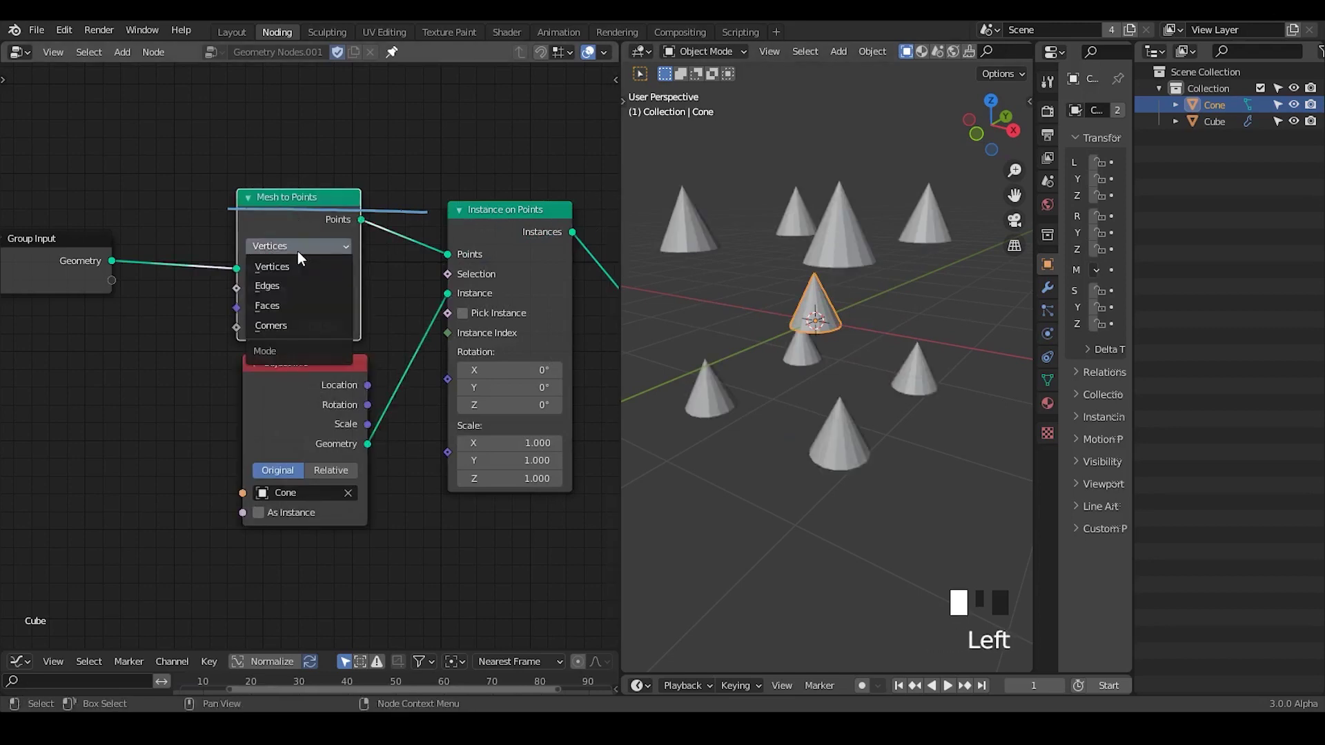
pyautogui.click(303, 305)
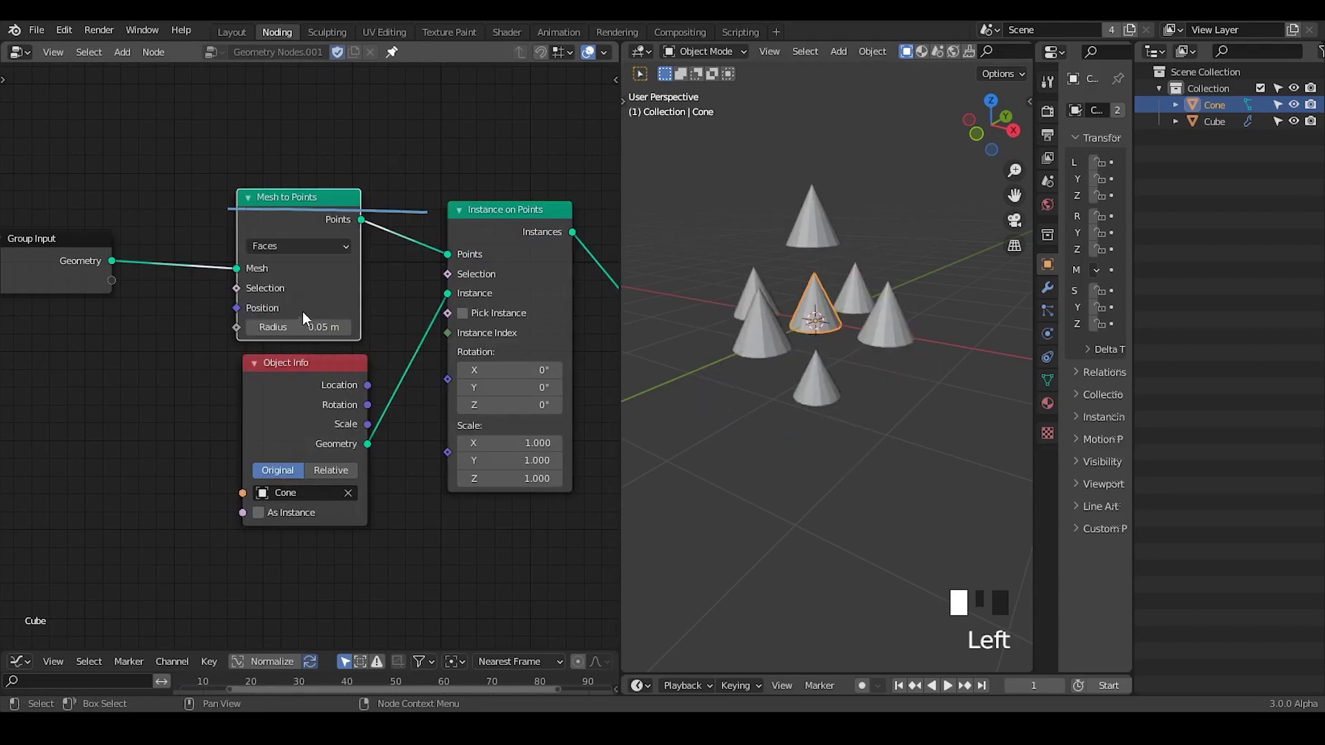
pyautogui.press('d')
pyautogui.moveTo(434, 195)
pyautogui.mouseDown(button='right')
pyautogui.moveTo(176, 200)
pyautogui.moveTo(318, 205)
pyautogui.mouseUp(button='right')
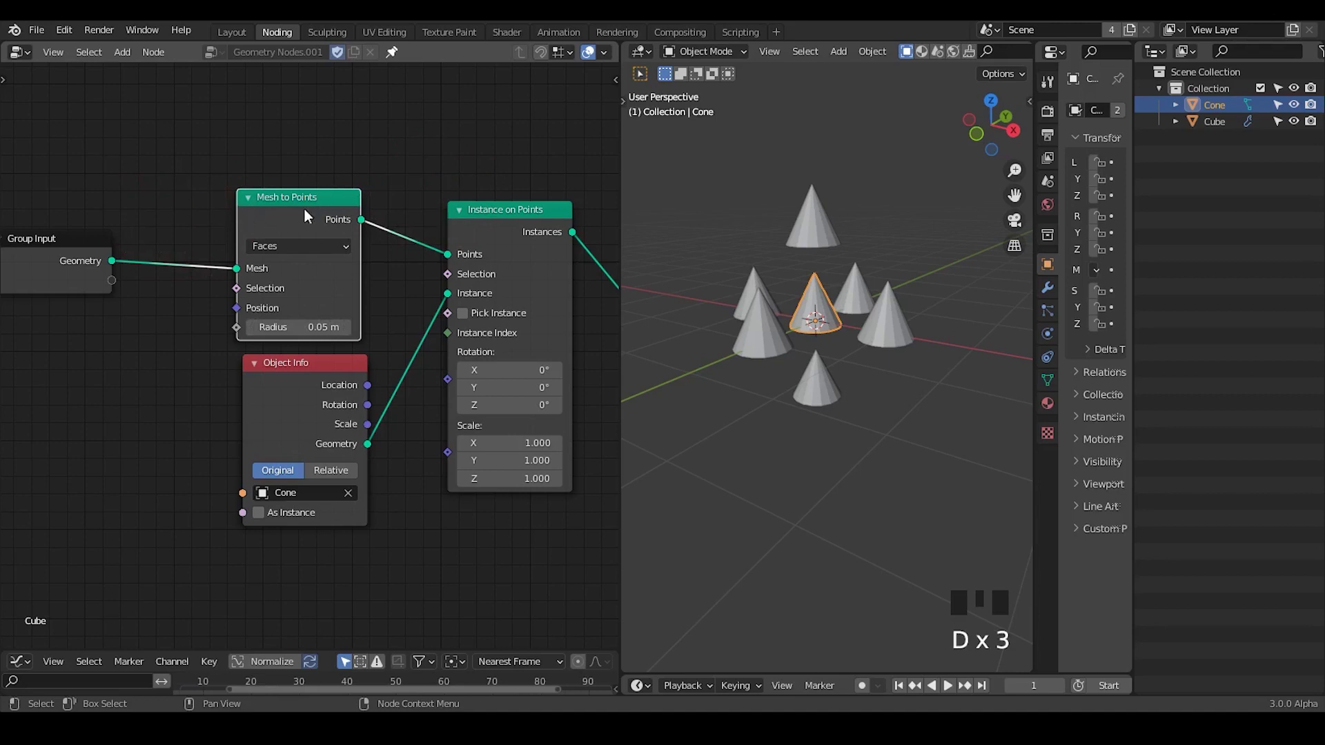
# - Search the node list for Instances to Points
pyautogui.moveTo(301, 217); pyautogui.dragTo(312, 303, button='middle')
pyautogui.hotkey('ctrl', 'a')
pyautogui.write('instance')
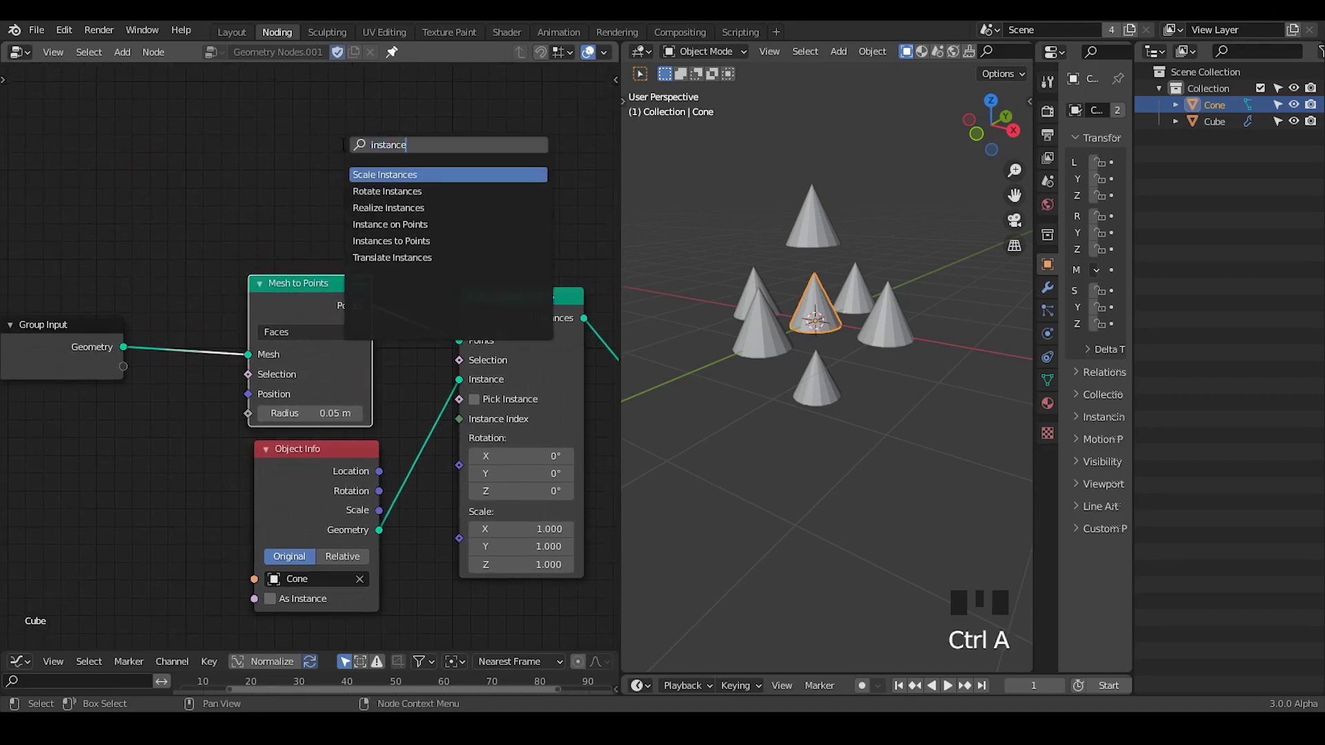
pyautogui.write(' to po')
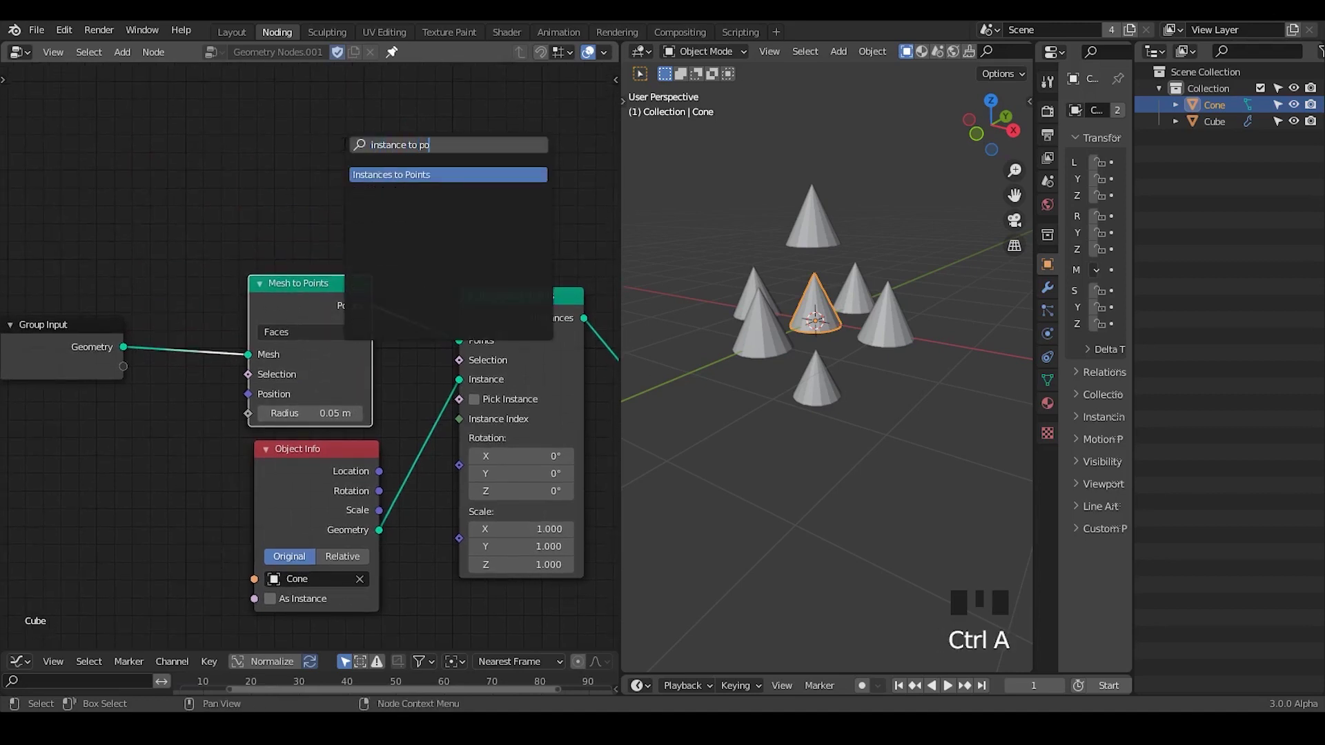
# - Search for Curve to Points instead, place that node above Mesh to Points, and delete it
pyautogui.hotkey('ctrl', 'BackSpace')
pyautogui.hotkey('ctrl', 'BackSpace')
pyautogui.hotkey('ctrl', 'BackSpace')
pyautogui.write('curve to poin')
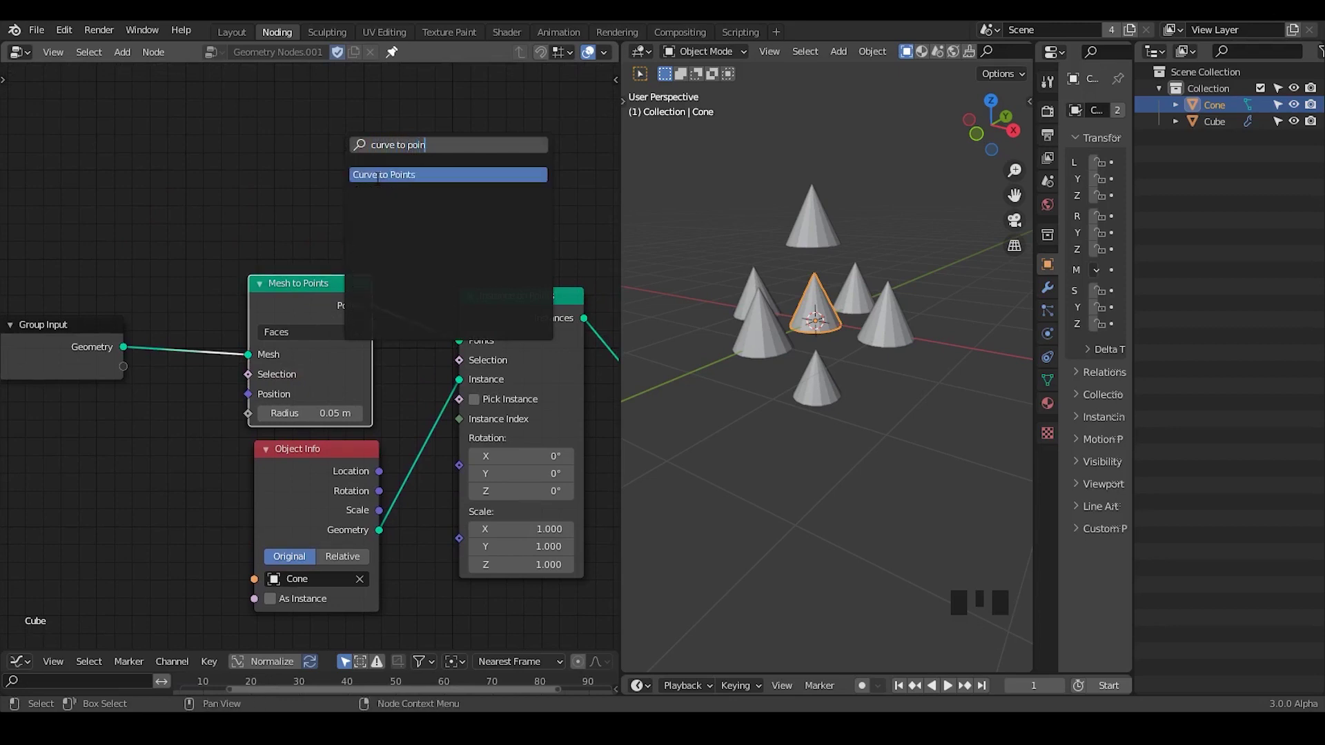
pyautogui.press('Return')
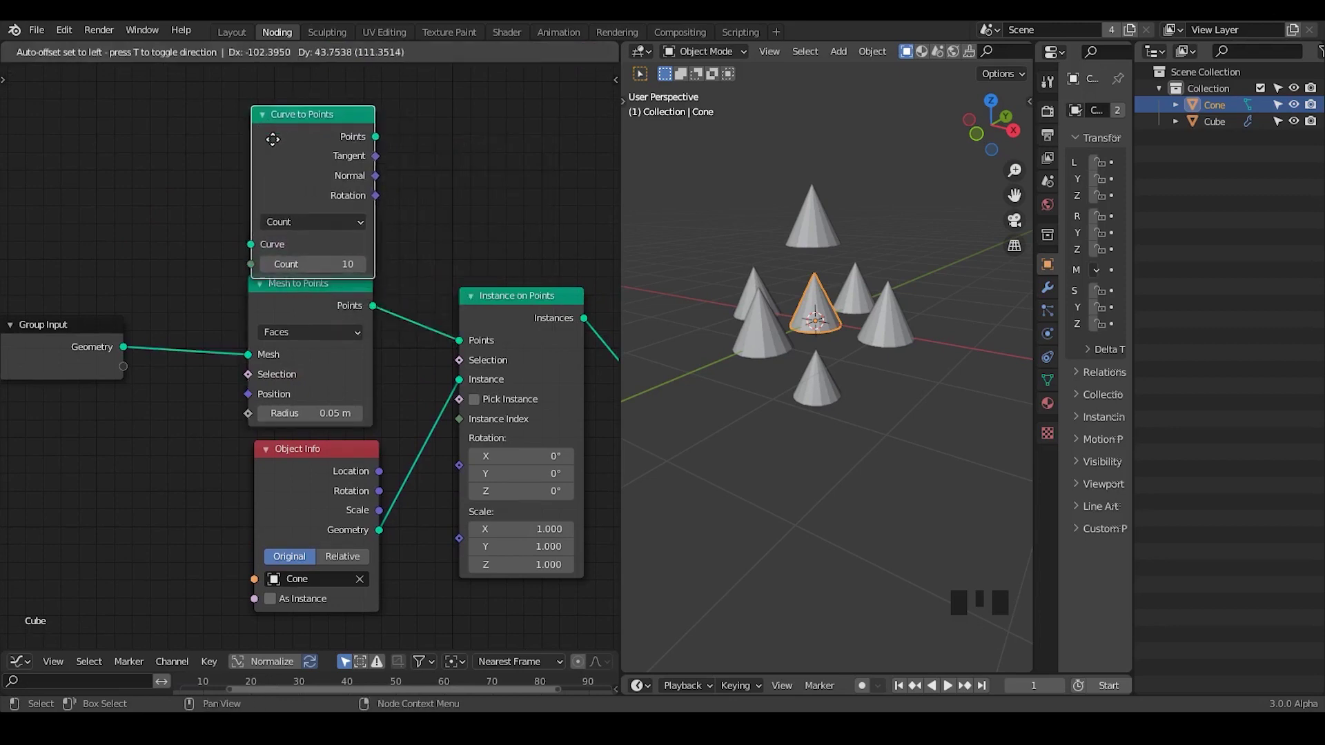
pyautogui.click(304, 130)
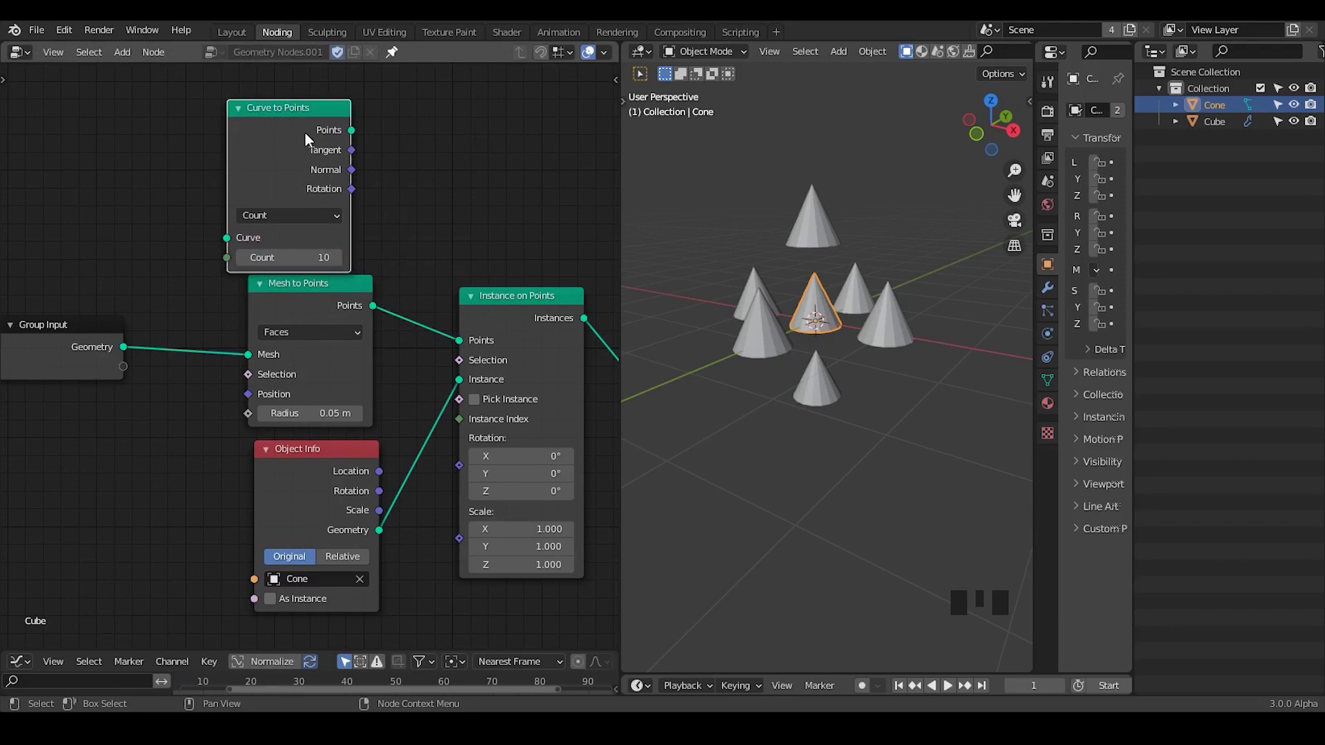
pyautogui.press('x')
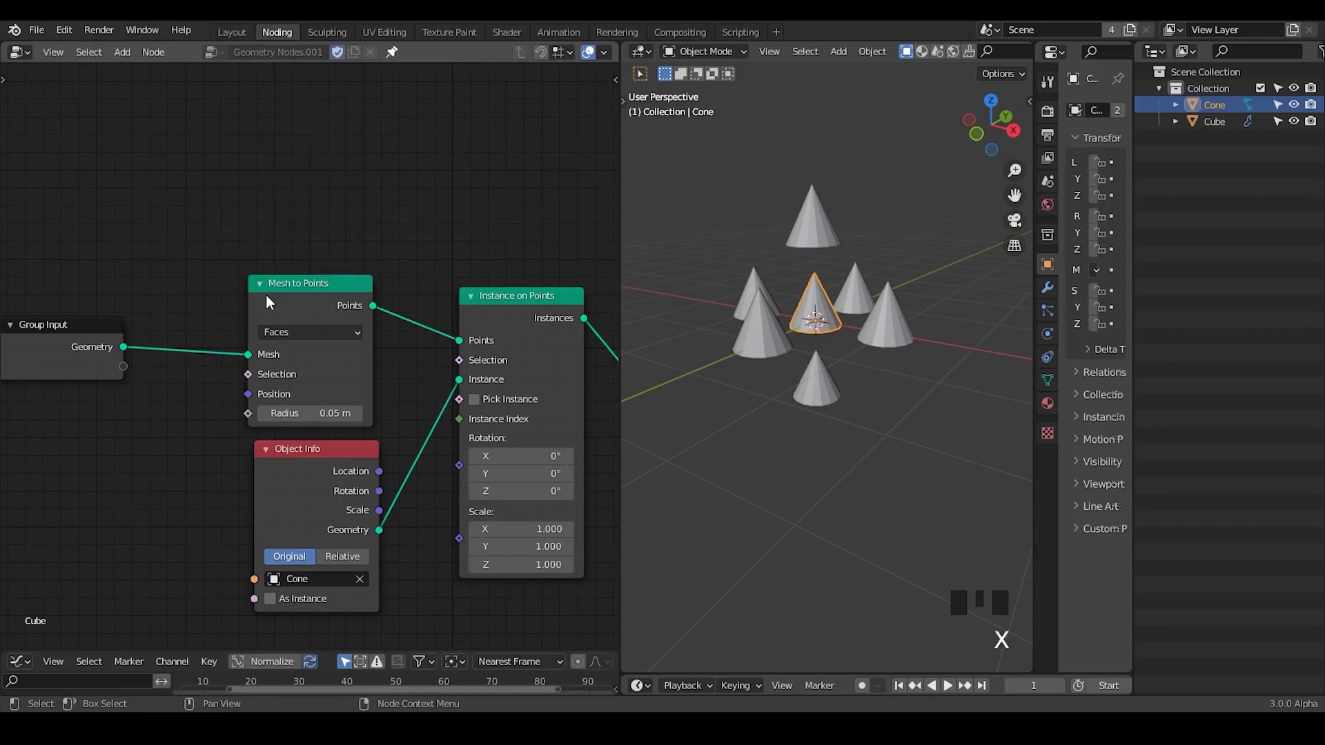
# - Draw an annotation line just below the Mesh to Points header and erase it
pyautogui.press('d')
pyautogui.moveTo(232, 301); pyautogui.dragTo(363, 296)
pyautogui.moveTo(363, 296); pyautogui.dragTo(329, 296, button='right')
# - Mute and unmute Mesh to Points to compare the cone placement, keeping its mode on Faces
pyautogui.click(329, 298)
pyautogui.press('m')
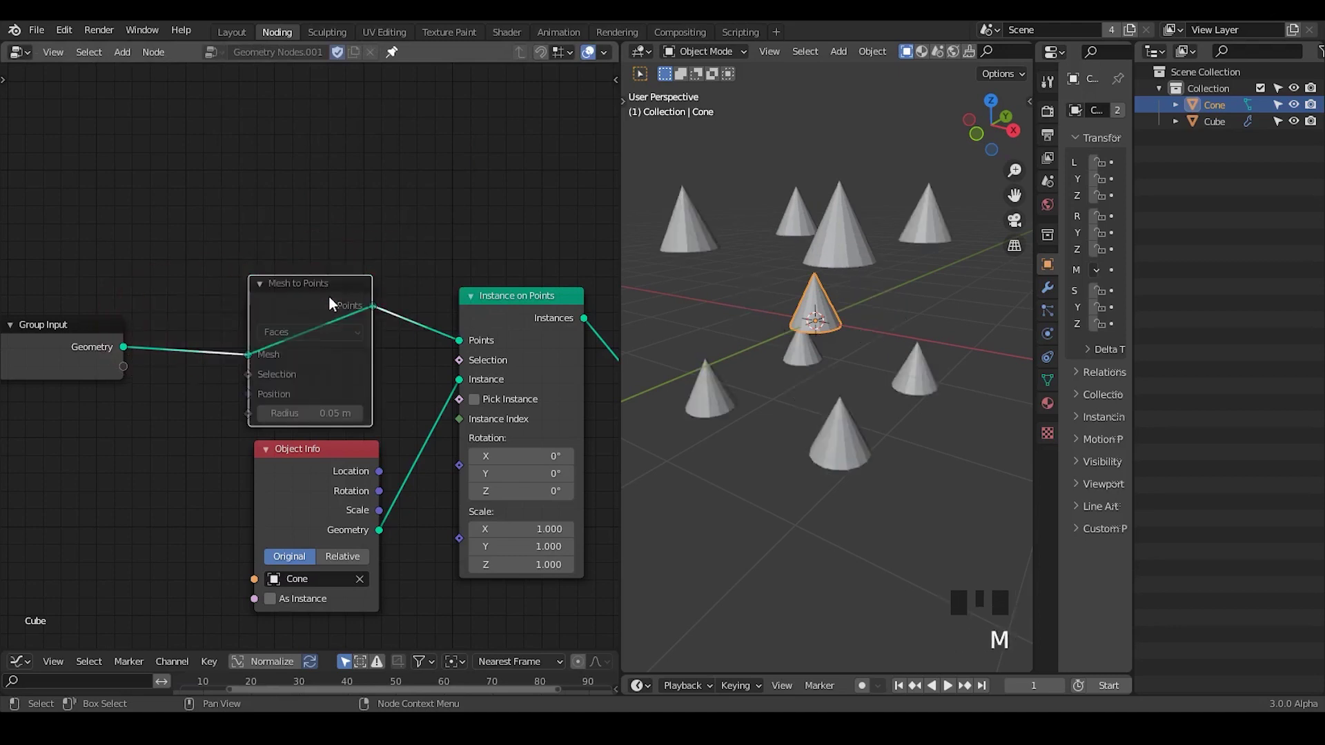
pyautogui.press('m')
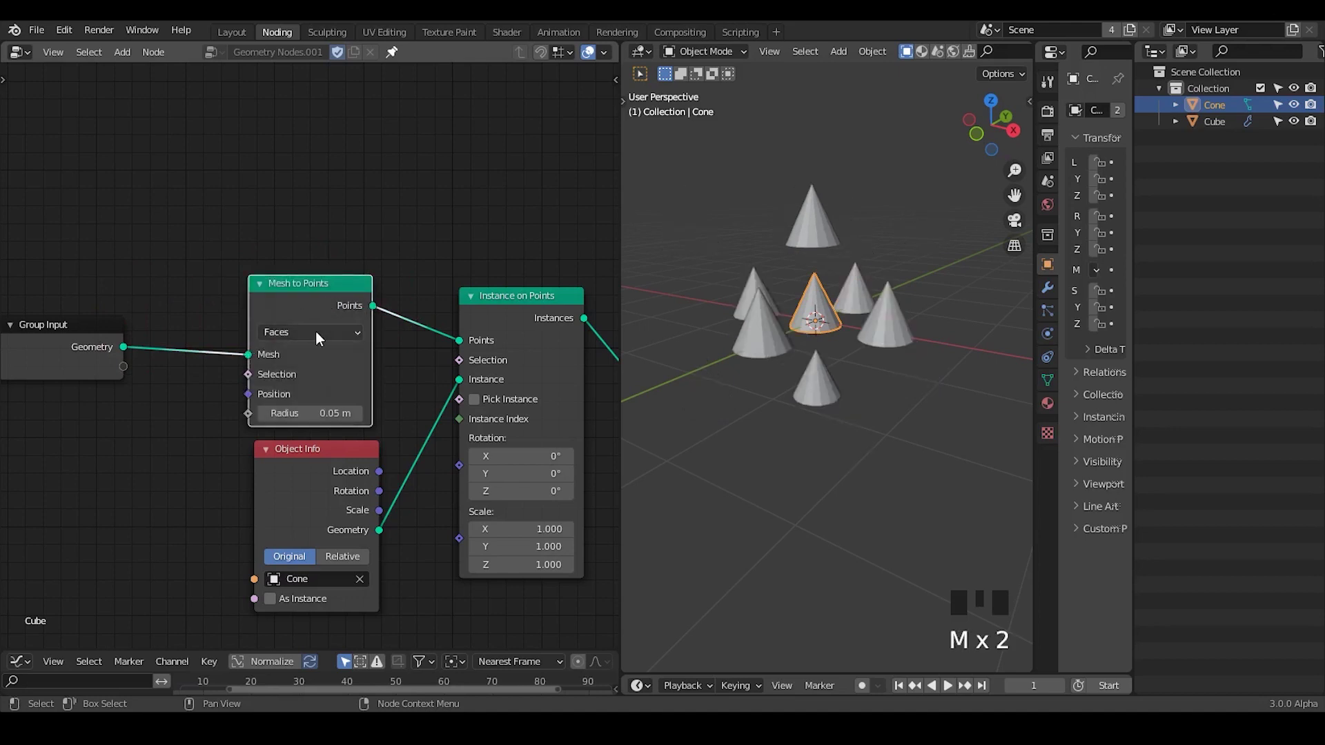
pyautogui.click(316, 331)
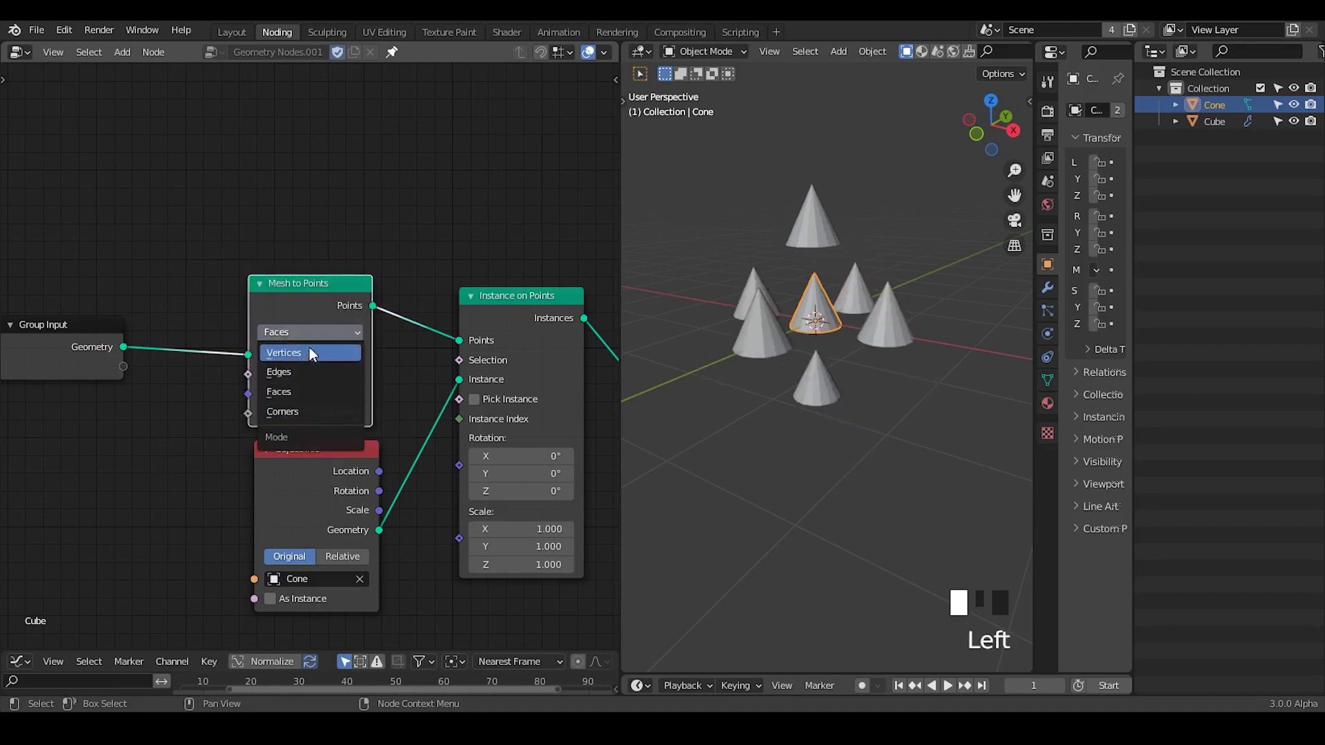
pyautogui.click(315, 392)
# - Rearrange the node tree, tidying Mesh to Points and Object Info and moving Group Input and Group Output higher
pyautogui.moveTo(389, 310); pyautogui.dragTo(408, 262, button='middle')
pyautogui.moveTo(348, 270); pyautogui.dragTo(349, 249)
pyautogui.moveTo(324, 424); pyautogui.dragTo(318, 397)
pyautogui.moveTo(484, 364); pyautogui.dragTo(386, 394, button='middle')
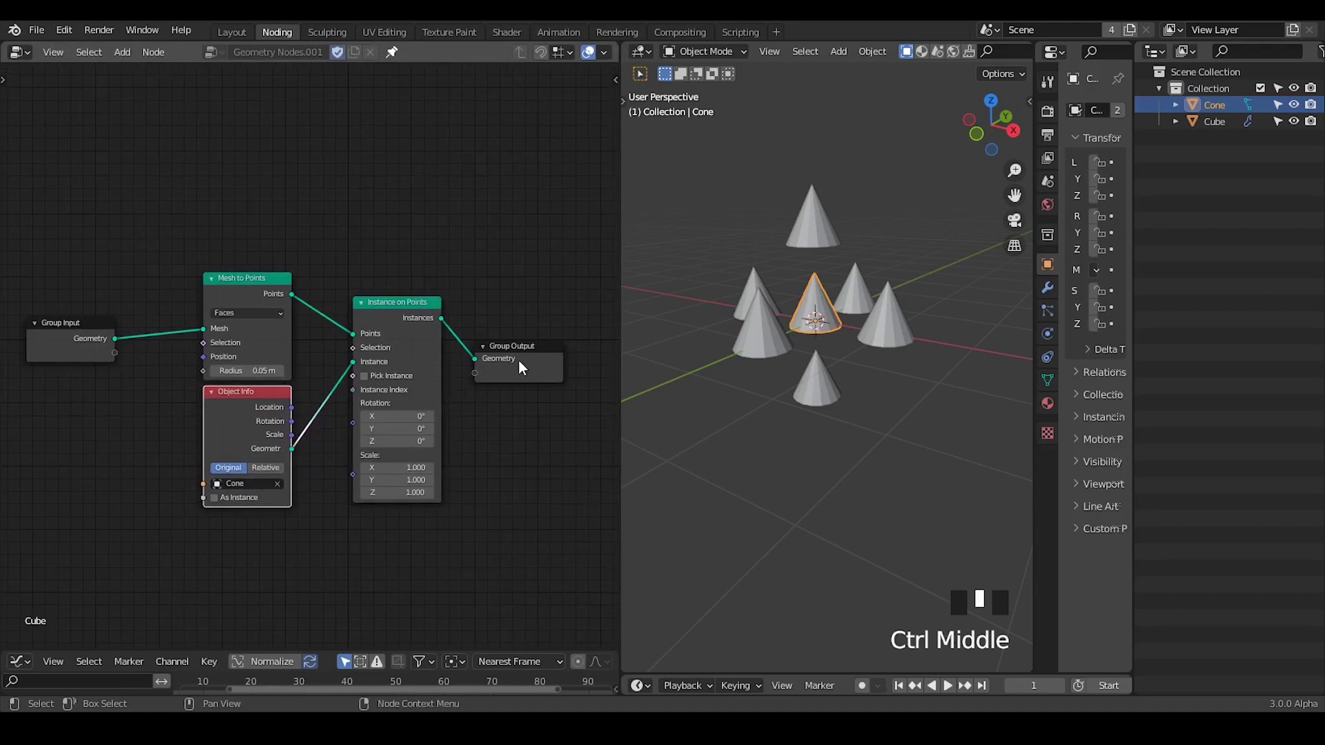
pyautogui.moveTo(519, 367); pyautogui.dragTo(544, 315)
pyautogui.moveTo(65, 325); pyautogui.dragTo(80, 266)
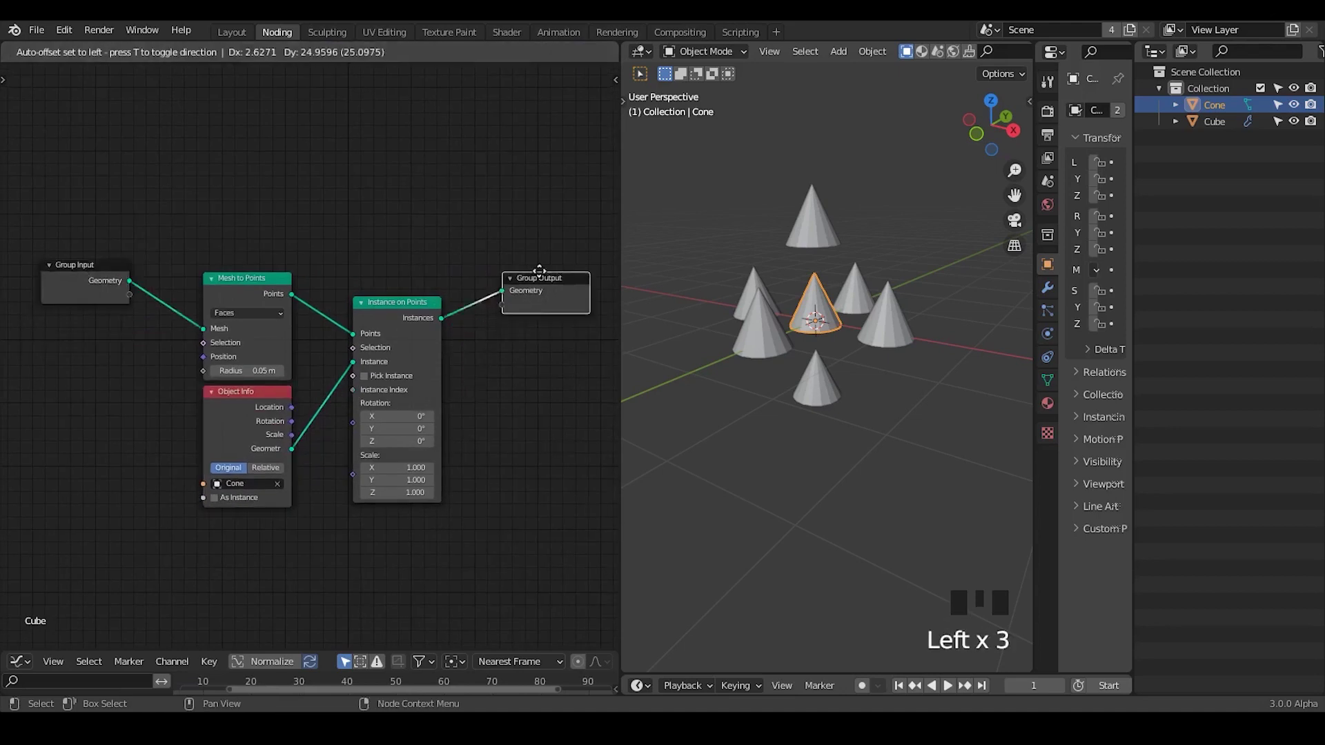
pyautogui.moveTo(543, 254); pyautogui.dragTo(555, 217)
# - Insert a Join Geometry node on the link between Instance on Points and Group Output
pyautogui.hotkey('ctrl', 'a')
pyautogui.write('join')
pyautogui.press('Down')
pyautogui.press('Return')
pyautogui.click(473, 274)
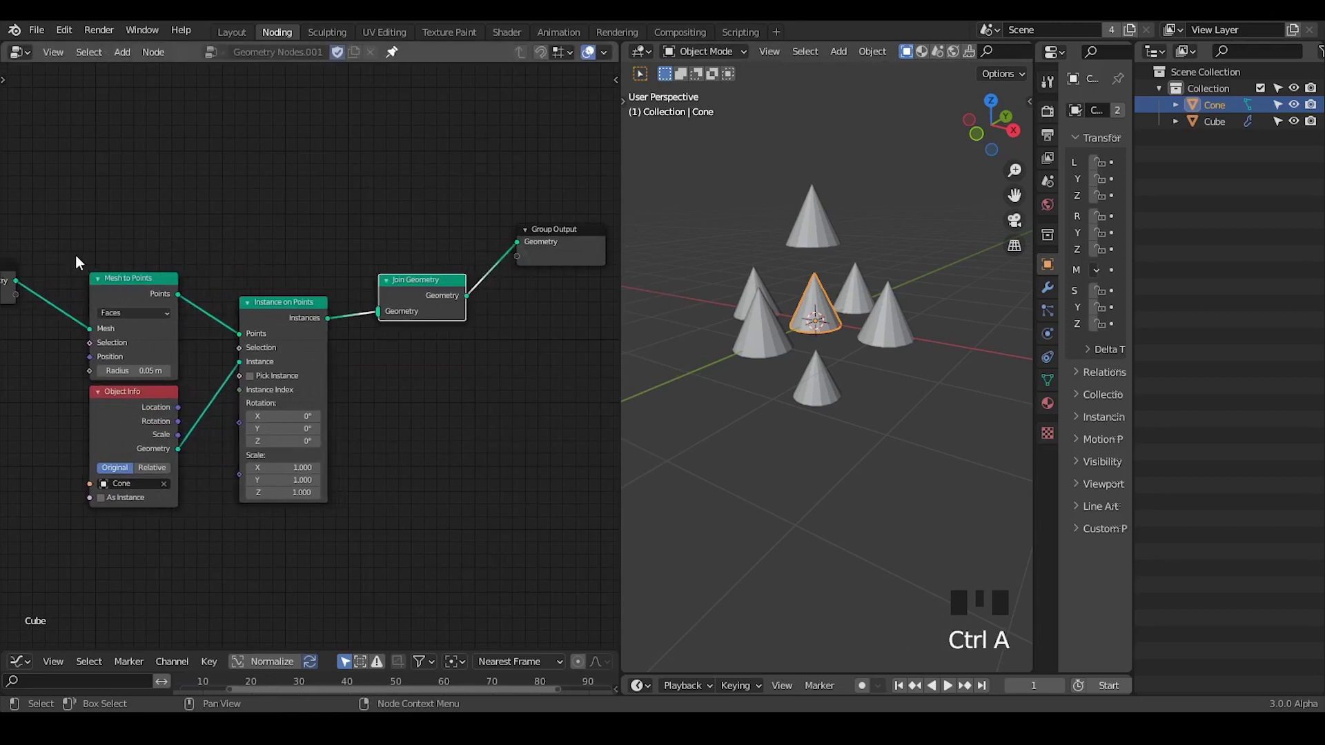
# - Connect Group Input's Geometry to Join Geometry as well and move the Join Geometry node higher
pyautogui.moveTo(78, 263); pyautogui.dragTo(108, 242, button='middle')
pyautogui.moveTo(27, 250); pyautogui.dragTo(416, 292)
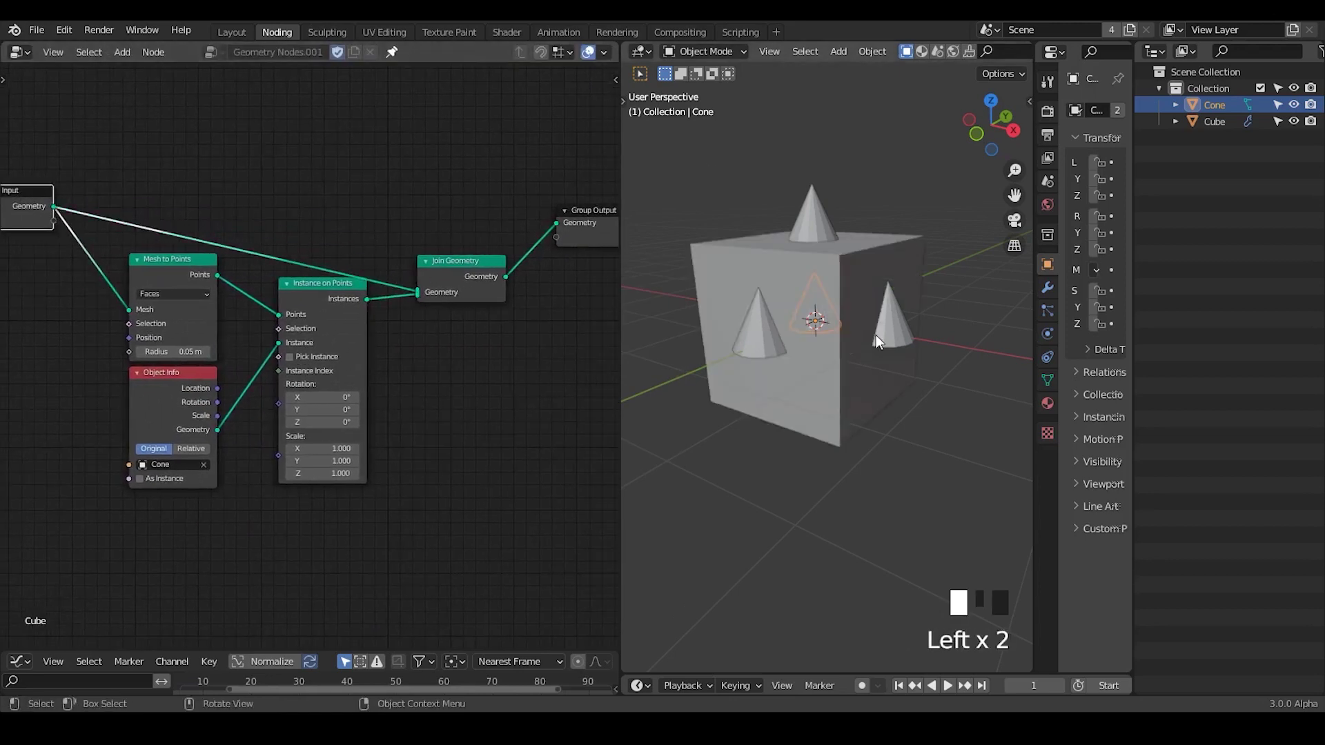
pyautogui.moveTo(874, 334)
pyautogui.mouseDown(button='middle')
pyautogui.moveTo(883, 325)
pyautogui.moveTo(880, 339)
pyautogui.mouseUp(button='middle')
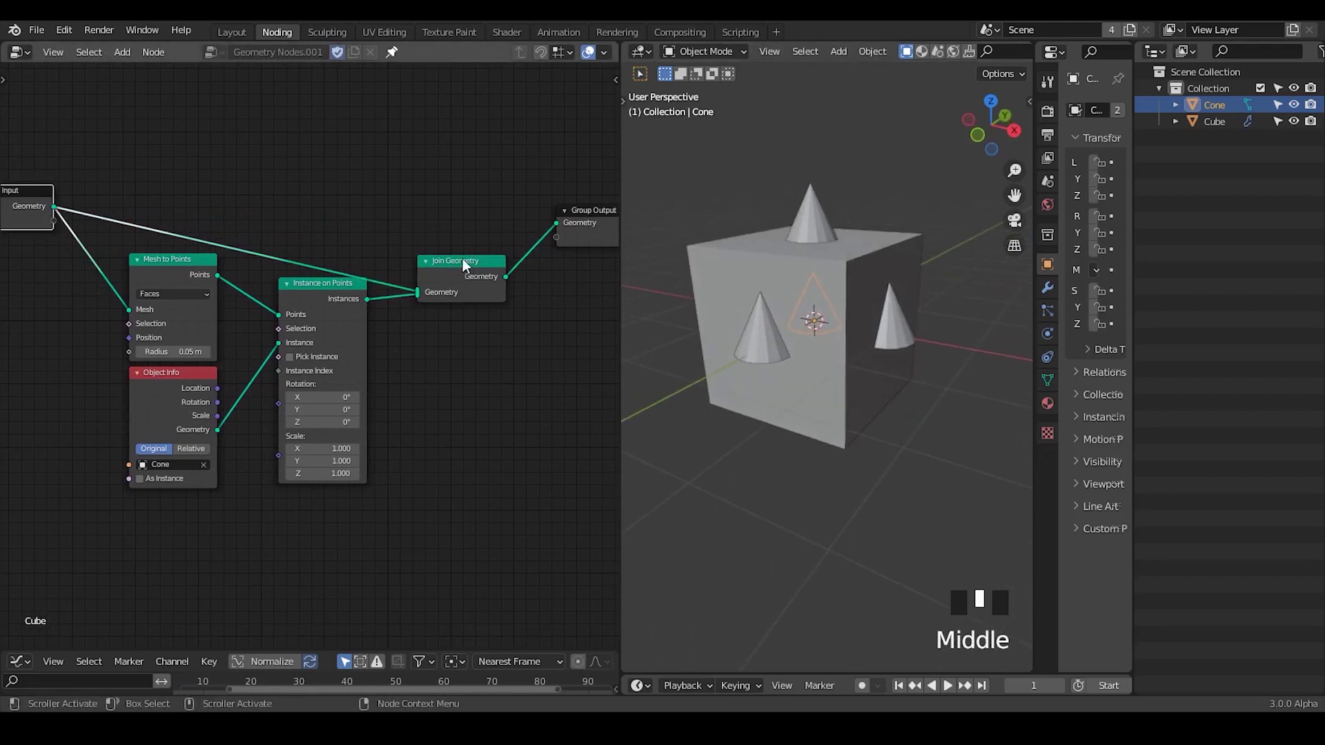
pyautogui.moveTo(459, 261); pyautogui.dragTo(468, 192)
pyautogui.moveTo(850, 304)
pyautogui.mouseDown(button='middle')
pyautogui.moveTo(851, 319)
pyautogui.moveTo(857, 308)
pyautogui.mouseUp(button='middle')
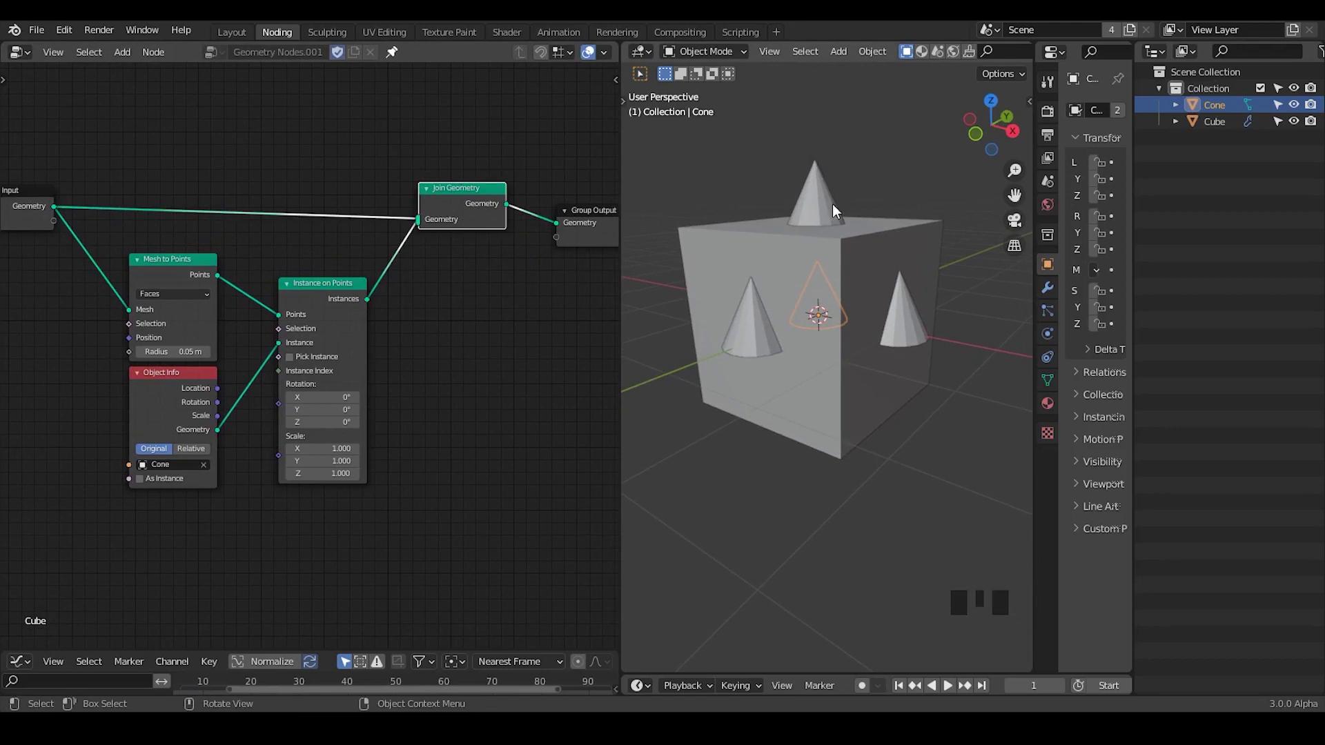
# - Mark the base and tip of the cone on the cube's top face with annotations, and erase the marks
pyautogui.moveTo(832, 207)
pyautogui.mouseDown(button='middle')
pyautogui.moveTo(834, 222)
pyautogui.moveTo(821, 207)
pyautogui.mouseUp(button='middle')
pyautogui.press('d')
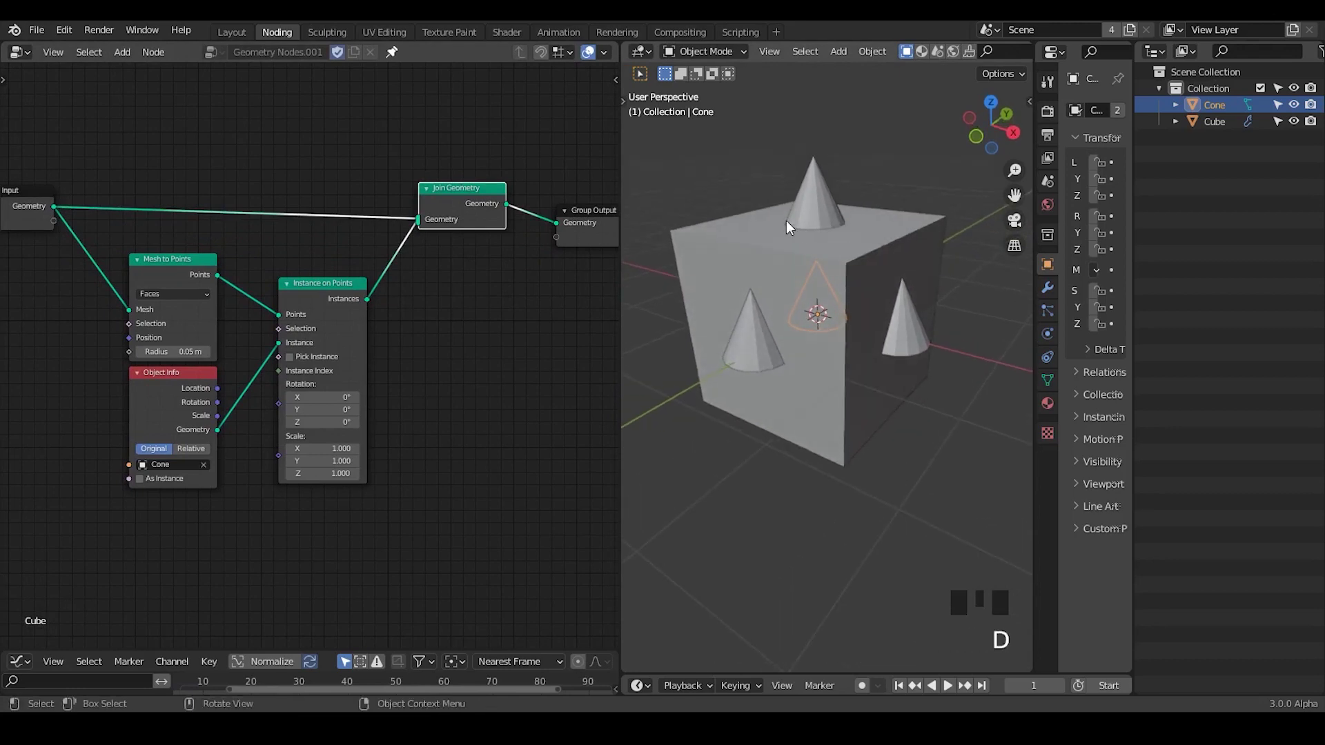
pyautogui.moveTo(786, 222); pyautogui.dragTo(826, 229)
pyautogui.moveTo(822, 218); pyautogui.dragTo(804, 225, button='right')
pyautogui.moveTo(826, 185)
pyautogui.mouseDown(button='middle')
pyautogui.moveTo(839, 229)
pyautogui.moveTo(838, 218)
pyautogui.mouseUp(button='middle')
pyautogui.press('d')
pyautogui.moveTo(812, 156); pyautogui.dragTo(819, 164)
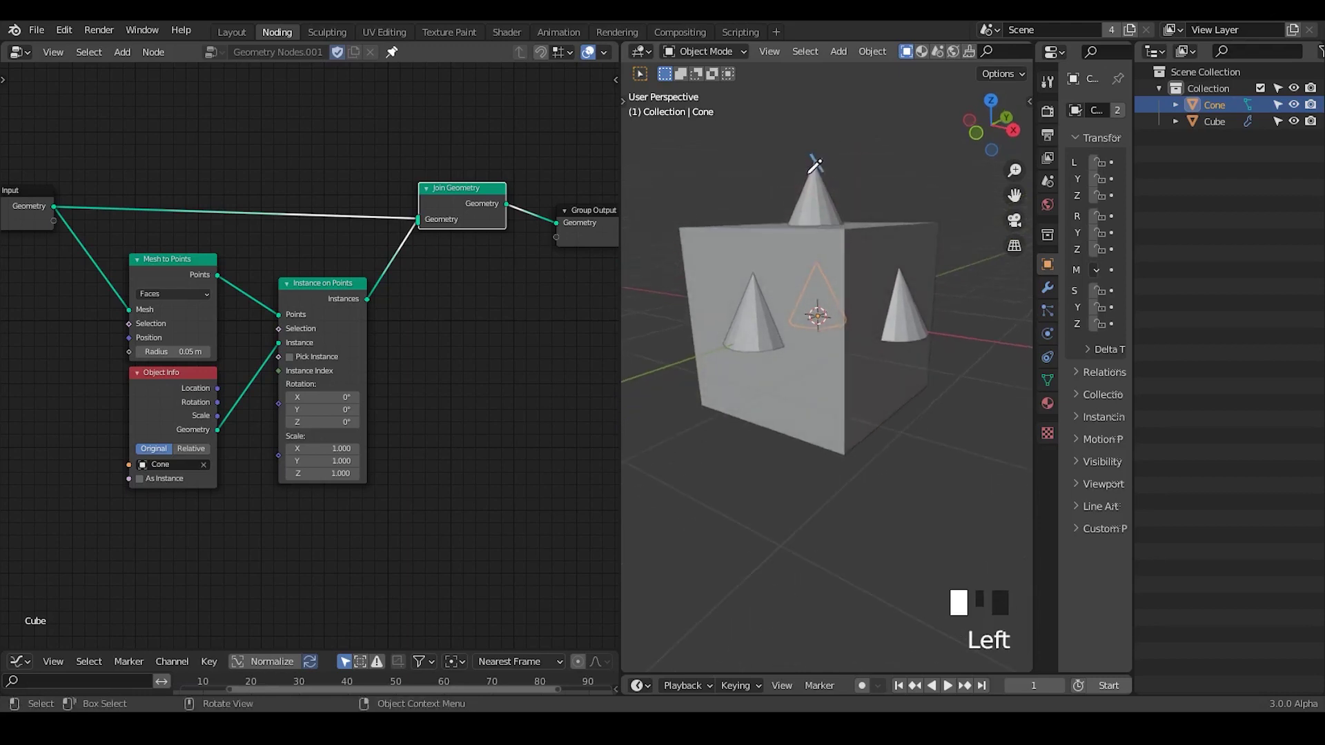
pyautogui.press('d')
pyautogui.moveTo(843, 176); pyautogui.dragTo(803, 165, button='right')
pyautogui.press('d')
pyautogui.moveTo(840, 211); pyautogui.dragTo(840, 224, button='middle')
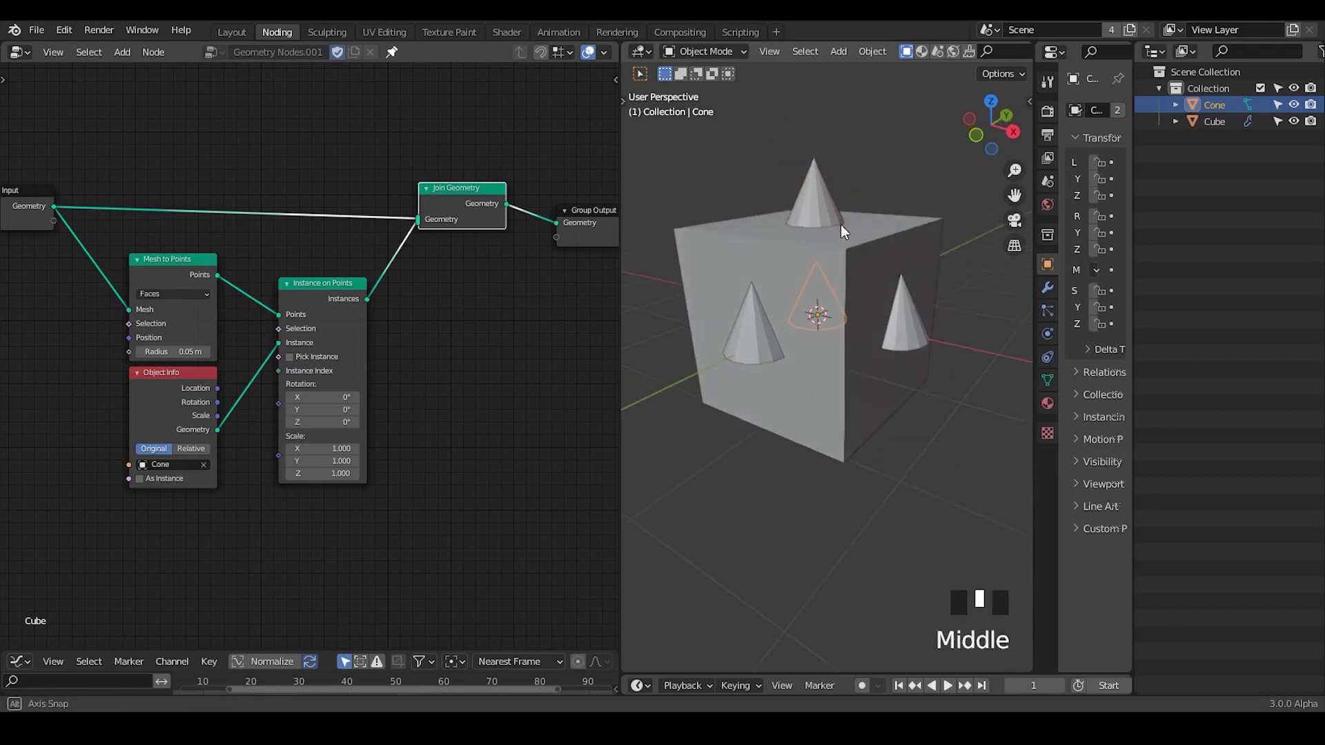
# - Draw annotation arrows pointing straight outward from the cube's top, side and bottom faces to show their normals
pyautogui.press('d')
pyautogui.moveTo(814, 226); pyautogui.dragTo(815, 166)
pyautogui.press('d')
pyautogui.moveTo(817, 98)
pyautogui.mouseDown()
pyautogui.moveTo(815, 78)
pyautogui.moveTo(837, 100)
pyautogui.mouseUp()
pyautogui.moveTo(864, 296); pyautogui.dragTo(839, 252, button='middle')
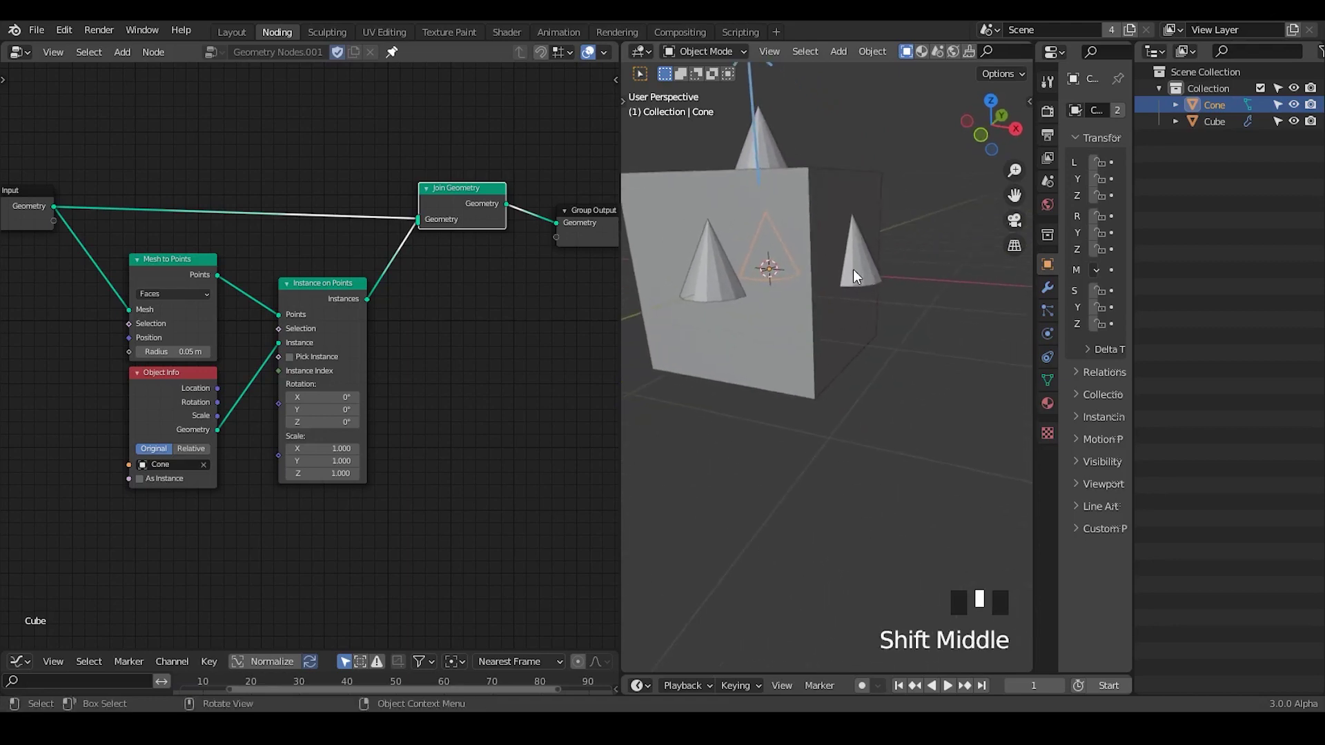
pyautogui.press('d')
pyautogui.moveTo(853, 268)
pyautogui.mouseDown()
pyautogui.moveTo(931, 274)
pyautogui.moveTo(921, 289)
pyautogui.mouseUp()
pyautogui.moveTo(850, 328)
pyautogui.mouseDown(button='middle')
pyautogui.moveTo(790, 325)
pyautogui.moveTo(813, 321)
pyautogui.mouseUp(button='middle')
pyautogui.moveTo(757, 252)
pyautogui.mouseDown()
pyautogui.moveTo(683, 262)
pyautogui.moveTo(704, 275)
pyautogui.mouseUp()
pyautogui.moveTo(845, 404)
pyautogui.mouseDown(button='middle')
pyautogui.moveTo(848, 329)
pyautogui.moveTo(842, 388)
pyautogui.mouseUp(button='middle')
pyautogui.press('d')
pyautogui.moveTo(835, 384)
pyautogui.mouseDown()
pyautogui.moveTo(833, 494)
pyautogui.moveTo(870, 447)
pyautogui.mouseUp()
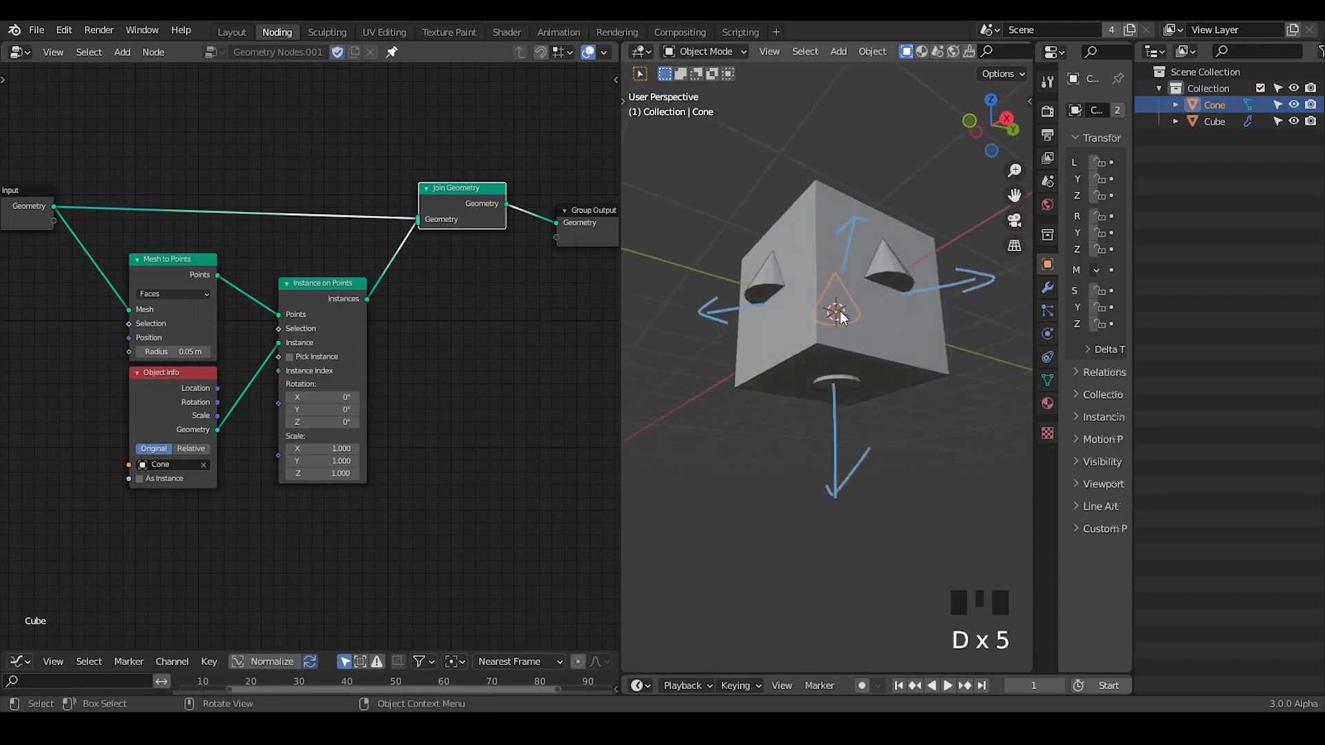
pyautogui.moveTo(855, 382); pyautogui.dragTo(850, 411, button='middle')
# - Add a Distribute Points on Faces node below Object Info and mark its Normal output with an annotation line
pyautogui.moveTo(293, 341); pyautogui.dragTo(414, 206, button='middle')
pyautogui.moveTo(349, 419); pyautogui.dragTo(351, 378, button='middle')
pyautogui.hotkey('ctrl', 'a')
pyautogui.write('dist poi')
pyautogui.press('Return')
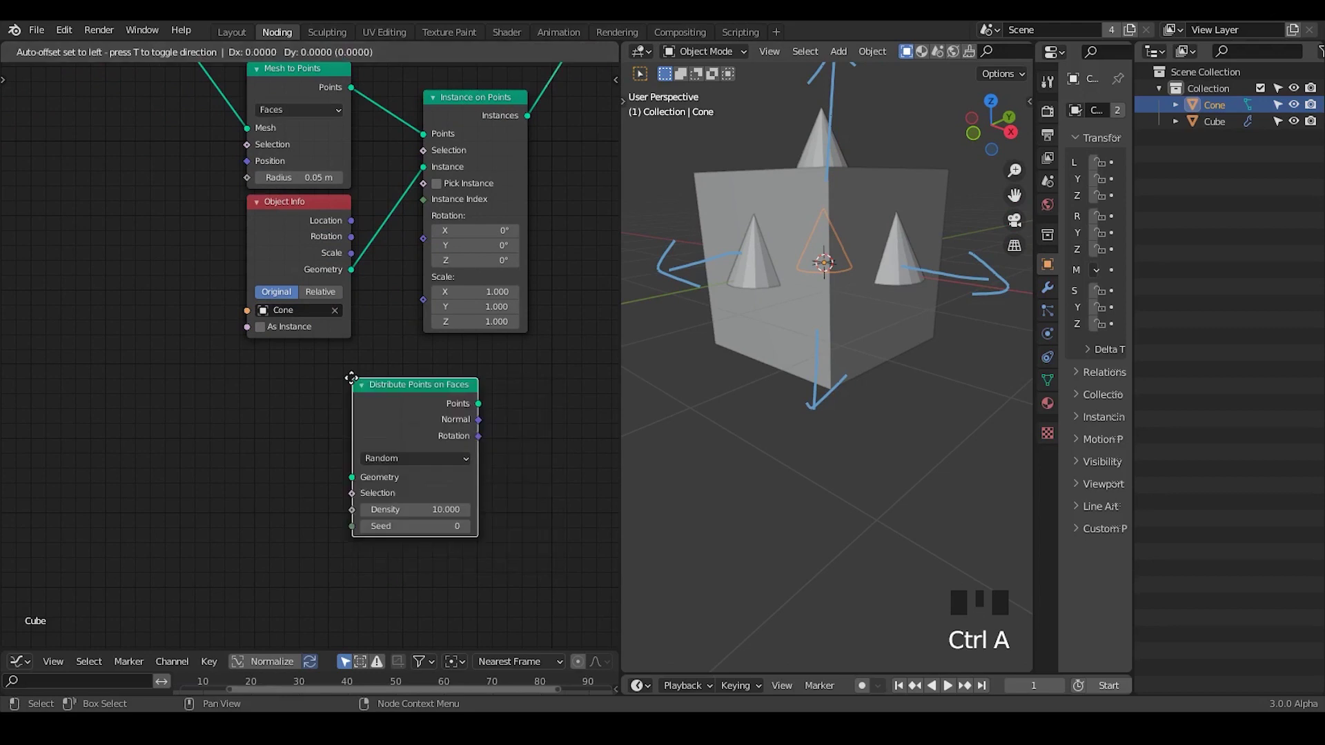
pyautogui.click(111, 366)
pyautogui.moveTo(180, 425); pyautogui.dragTo(328, 413)
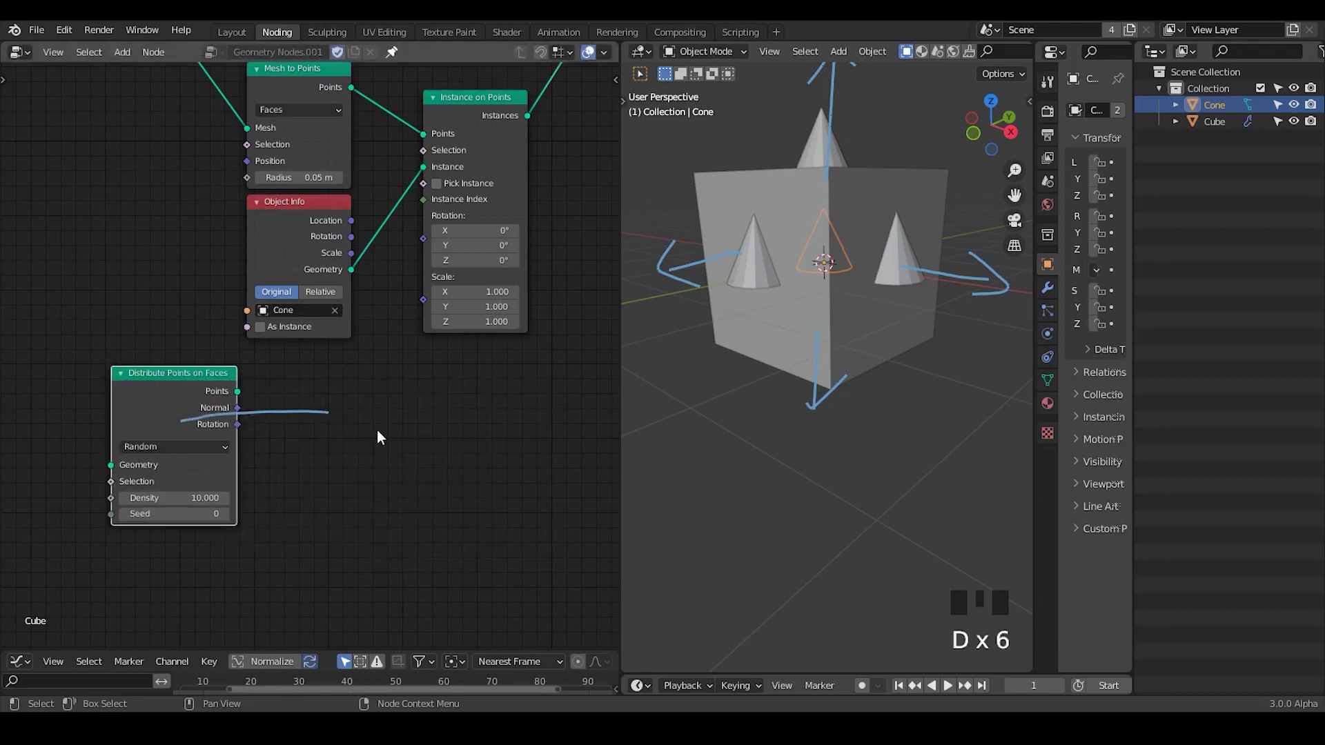
# - Add an Align Euler to Vector node and connect the Distribute Points on Faces Normal output to its Vector input
pyautogui.hotkey('ctrl', 'a')
pyautogui.write('align')
pyautogui.press('Return')
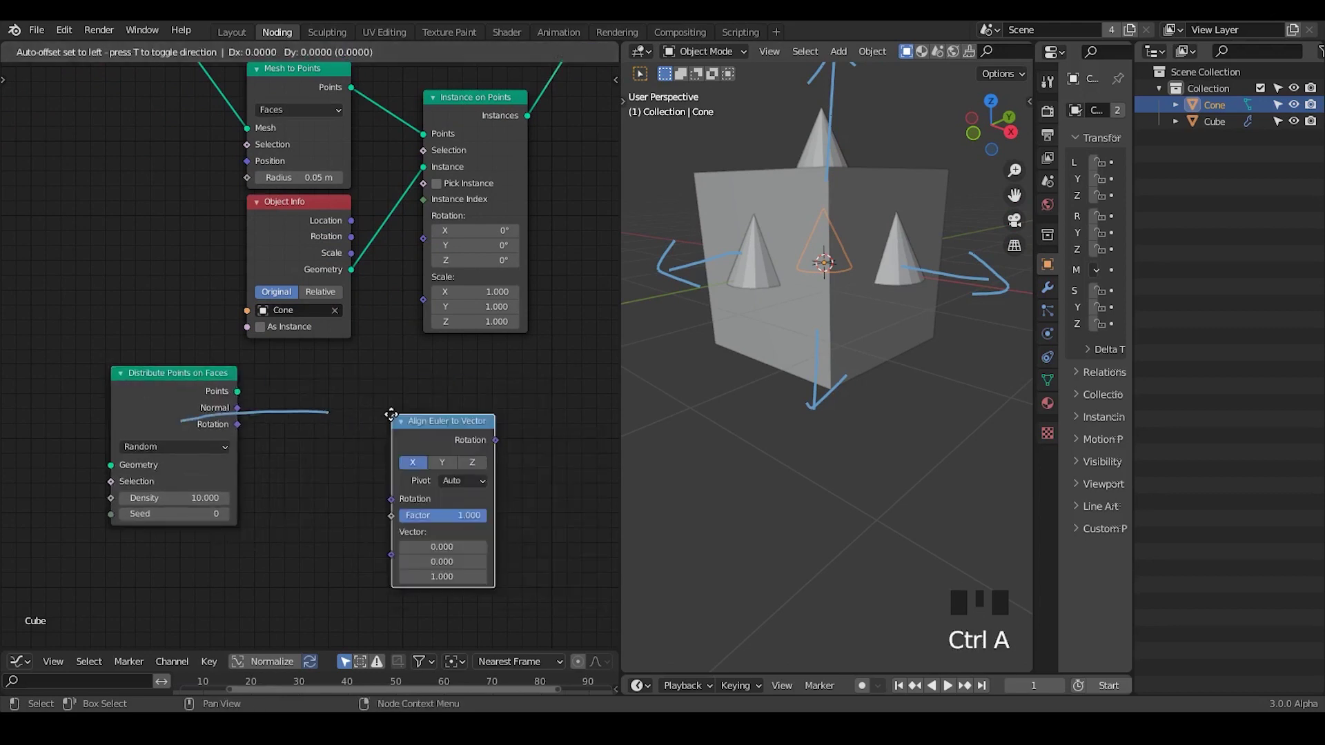
pyautogui.click(352, 354)
pyautogui.moveTo(237, 408); pyautogui.dragTo(354, 492)
pyautogui.moveTo(349, 442); pyautogui.dragTo(361, 441, button='middle')
pyautogui.moveTo(430, 369); pyautogui.dragTo(388, 359)
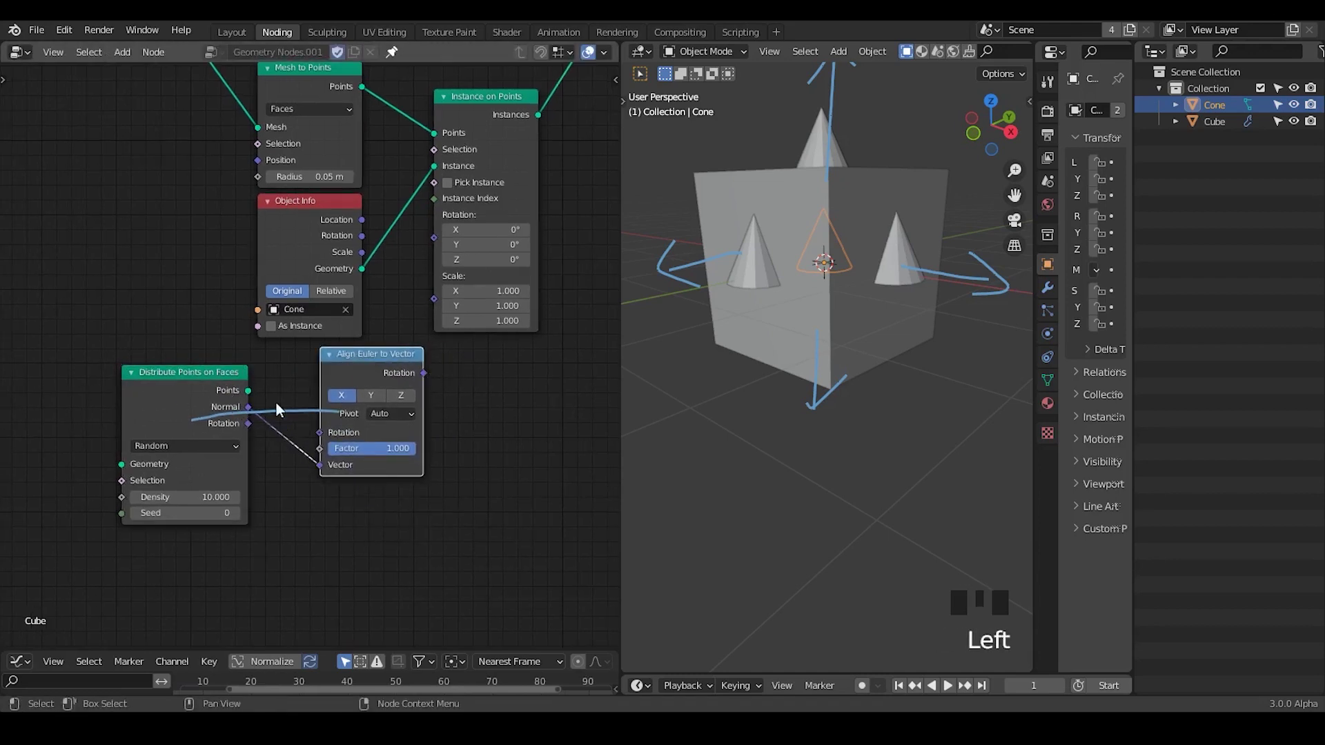
# - Erase the line at the Normal output, and draw and erase annotation lines across Mesh to Points
pyautogui.moveTo(287, 403); pyautogui.dragTo(178, 421, button='right')
pyautogui.moveTo(245, 435); pyautogui.dragTo(333, 476, button='middle')
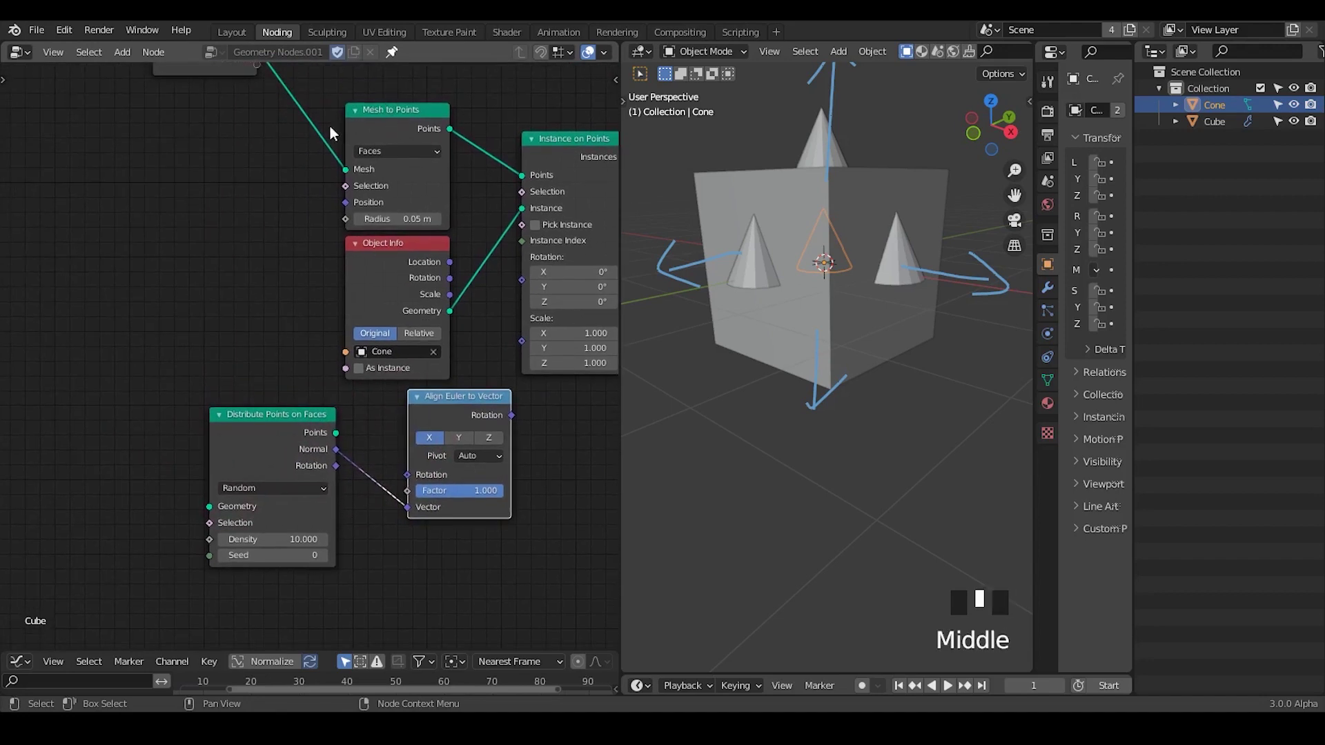
pyautogui.press('d')
pyautogui.moveTo(319, 123); pyautogui.dragTo(447, 130)
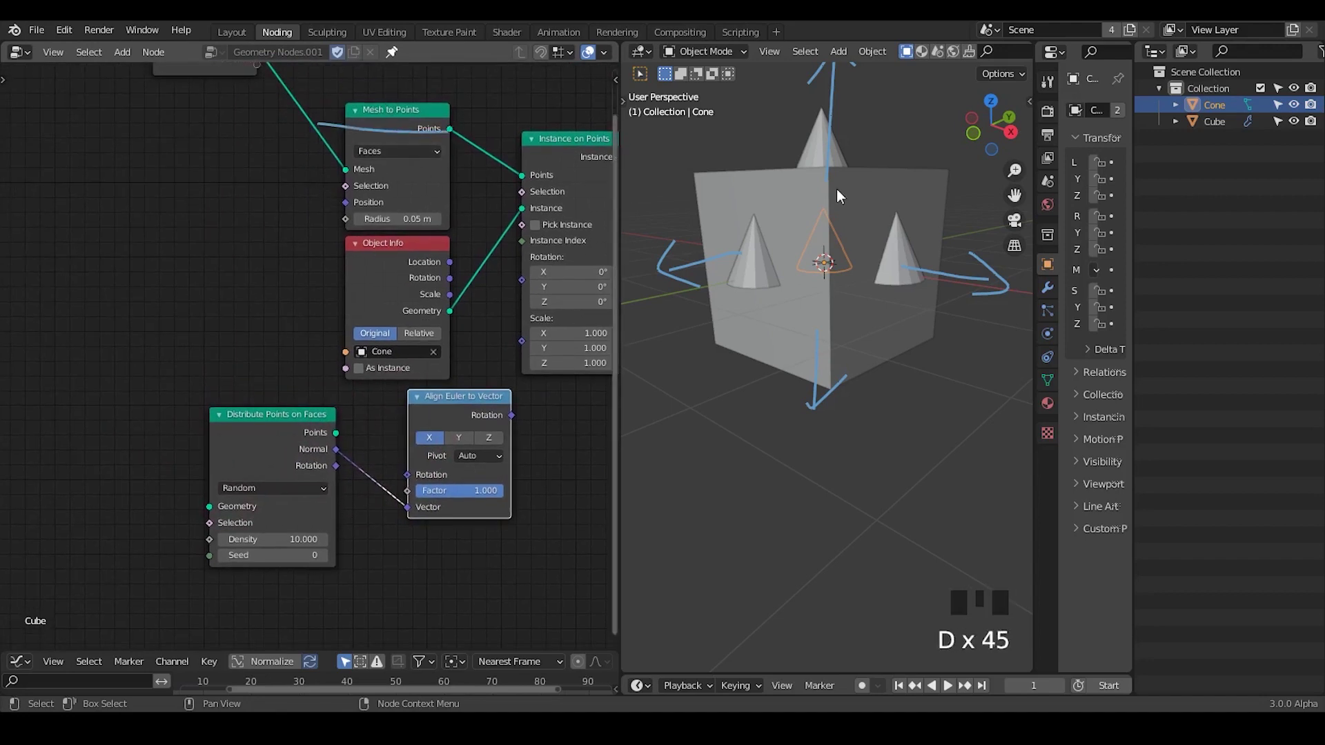
pyautogui.moveTo(315, 165); pyautogui.dragTo(462, 166)
pyautogui.moveTo(412, 247); pyautogui.dragTo(319, 163, button='right')
# - Delete the Distribute Points on Faces node and add a Normal node in its place
pyautogui.press('x')
pyautogui.hotkey('ctrl', 'a')
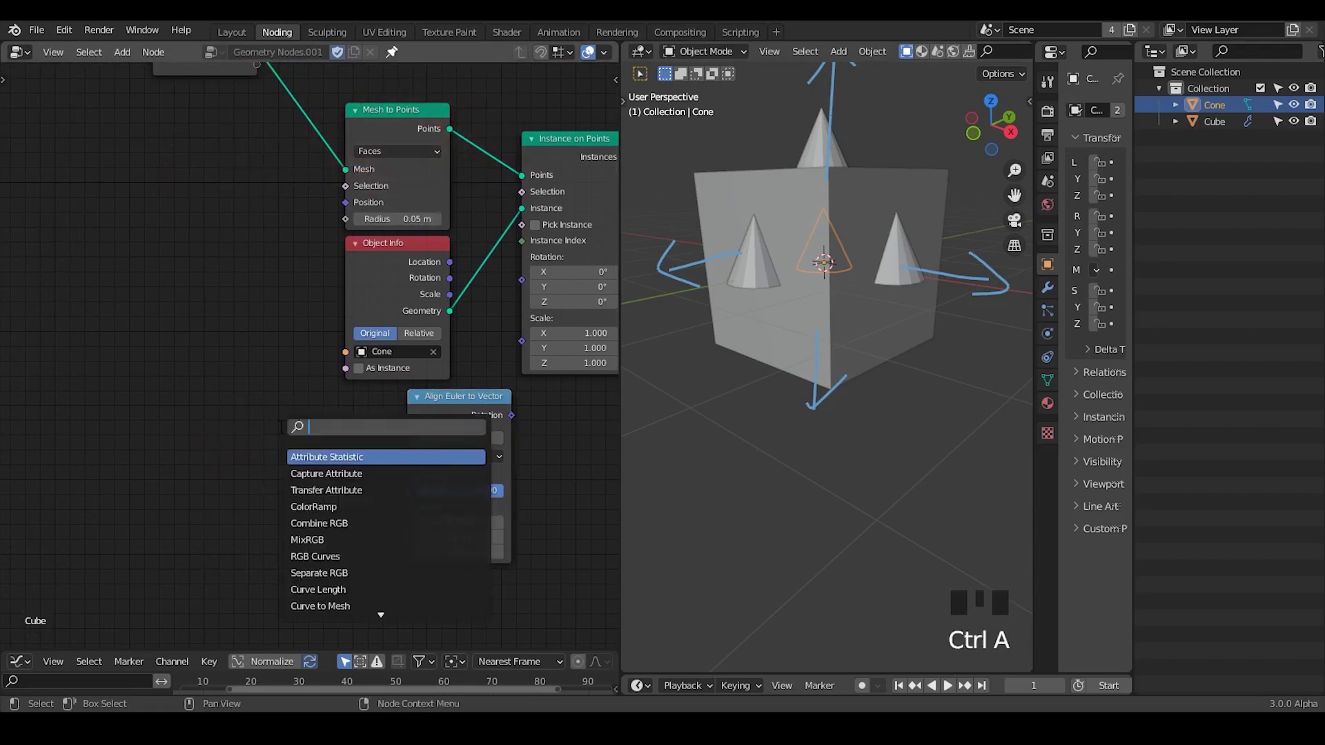
pyautogui.write('normal')
pyautogui.press('Return')
pyautogui.click(197, 409)
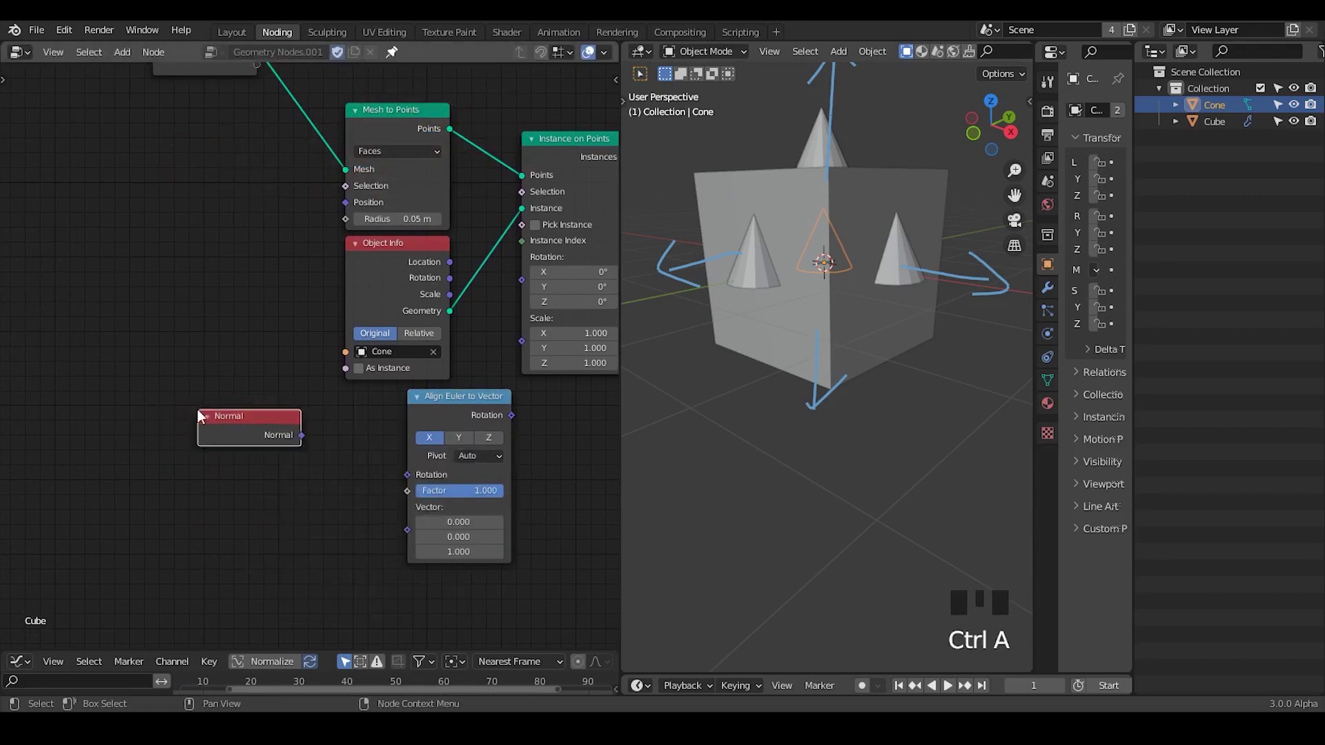
# - Collapse the Object Info node and move Align Euler to Vector up beneath it
pyautogui.moveTo(433, 413); pyautogui.dragTo(403, 357)
pyautogui.click(355, 243)
pyautogui.keyDown('ctrl'); pyautogui.moveTo(403, 357); pyautogui.dragTo(363, 452, button='middle'); pyautogui.keyUp('ctrl')
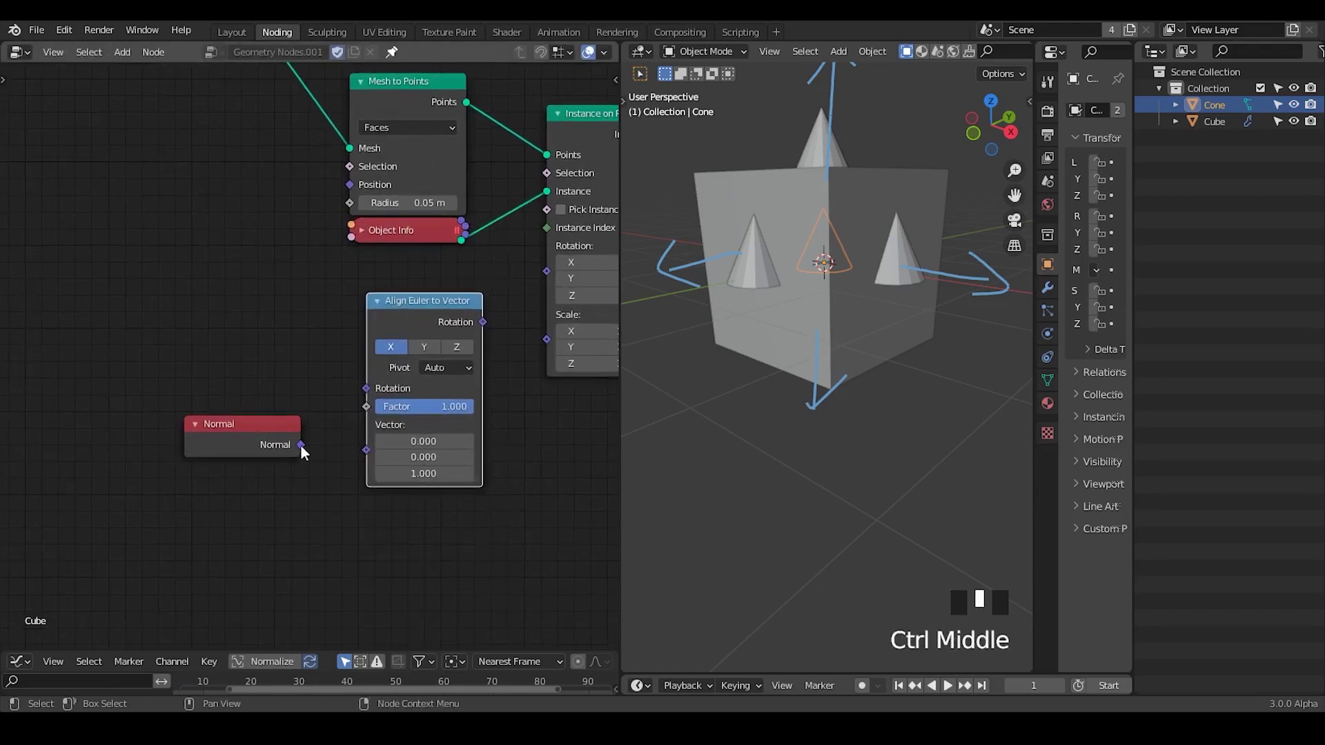
# - Connect Normal to the Vector input of Align Euler to Vector, and its Rotation output to Instance on Points' Rotation
pyautogui.moveTo(301, 446); pyautogui.dragTo(368, 450)
pyautogui.moveTo(470, 363); pyautogui.dragTo(434, 363, button='middle')
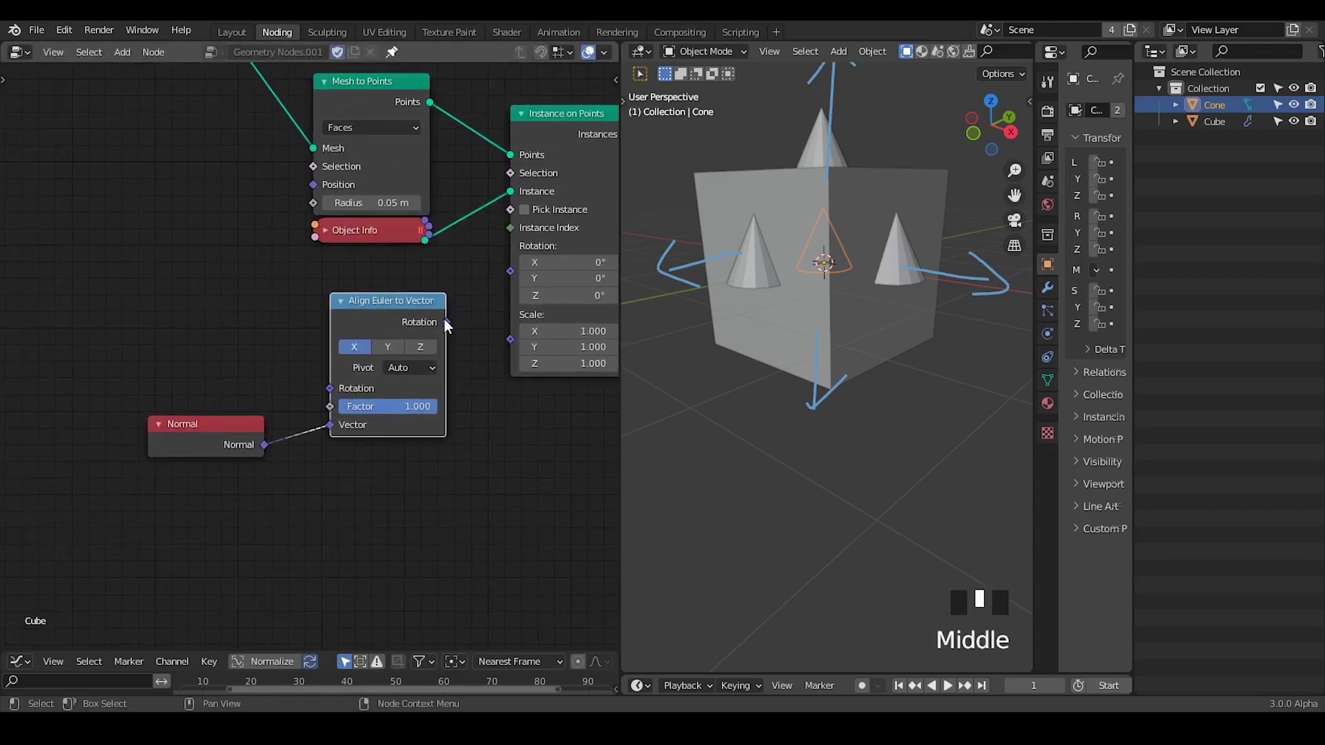
pyautogui.moveTo(447, 321); pyautogui.dragTo(510, 270)
pyautogui.keyDown('shift'); pyautogui.scroll(1, 845, 288); pyautogui.keyUp('shift')
pyautogui.keyDown('shift'); pyautogui.moveTo(846, 287); pyautogui.dragTo(835, 351, button='middle'); pyautogui.keyUp('shift')
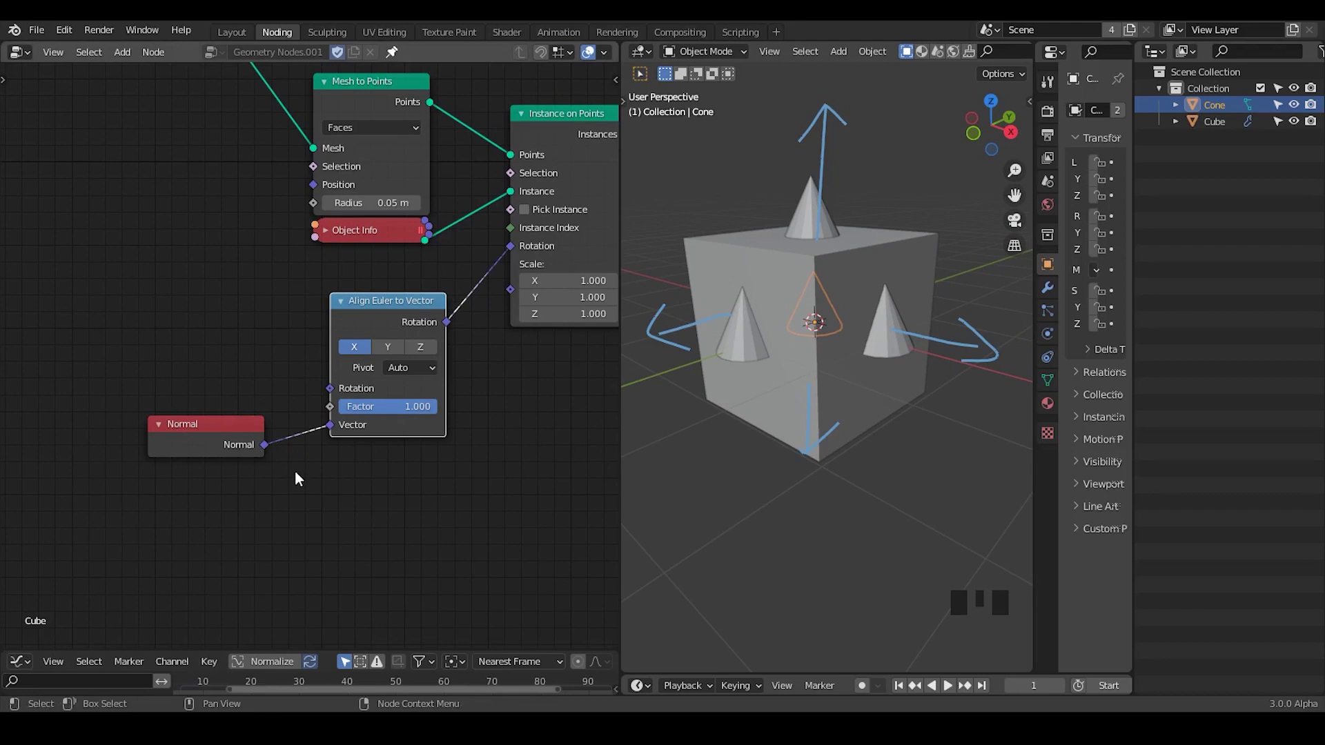
# - Draw annotations from Normal to Instance on Points' Rotation, around its Points input and across Mesh to Points, and erase them
pyautogui.moveTo(275, 458)
pyautogui.mouseDown()
pyautogui.moveTo(457, 355)
pyautogui.moveTo(498, 254)
pyautogui.moveTo(507, 261)
pyautogui.mouseUp()
pyautogui.moveTo(502, 155)
pyautogui.mouseDown()
pyautogui.moveTo(544, 152)
pyautogui.moveTo(539, 164)
pyautogui.mouseUp()
pyautogui.moveTo(558, 188); pyautogui.dragTo(520, 201, button='middle')
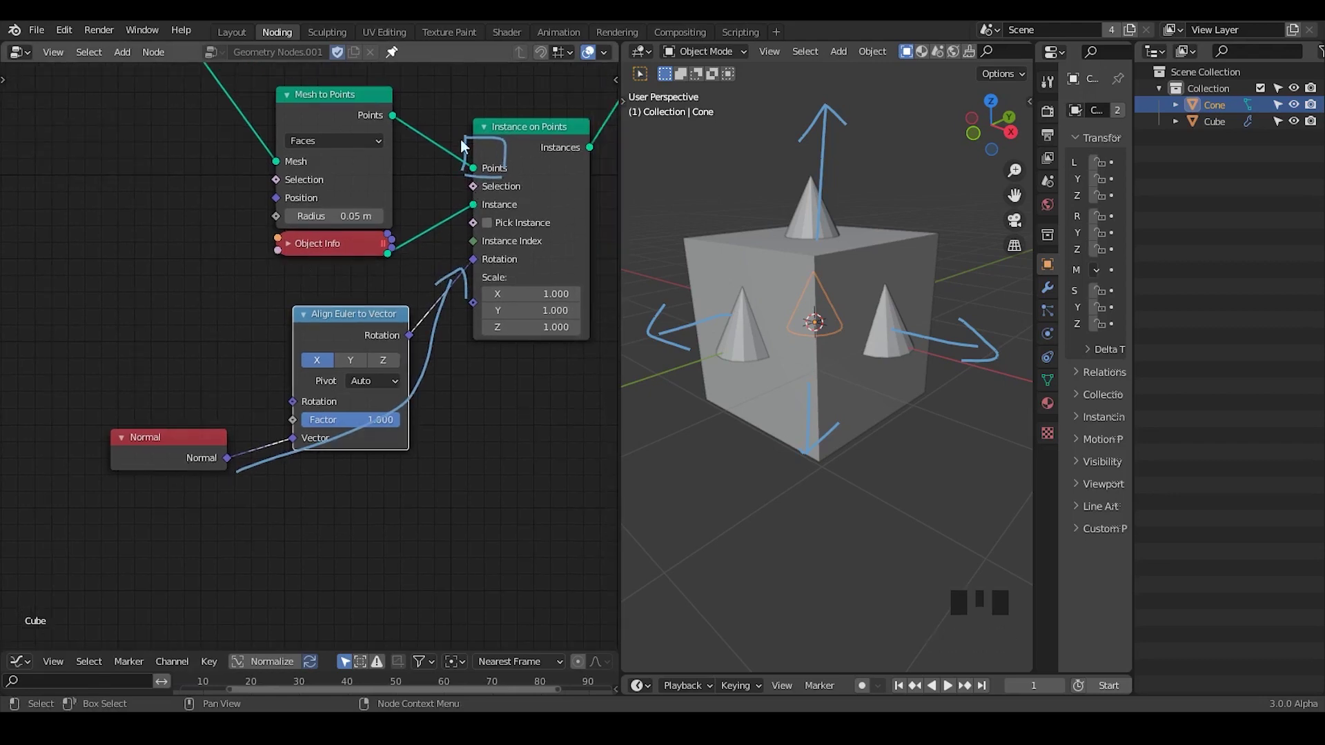
pyautogui.moveTo(454, 178); pyautogui.dragTo(464, 223, button='middle')
pyautogui.press('d')
pyautogui.moveTo(271, 155); pyautogui.dragTo(403, 149)
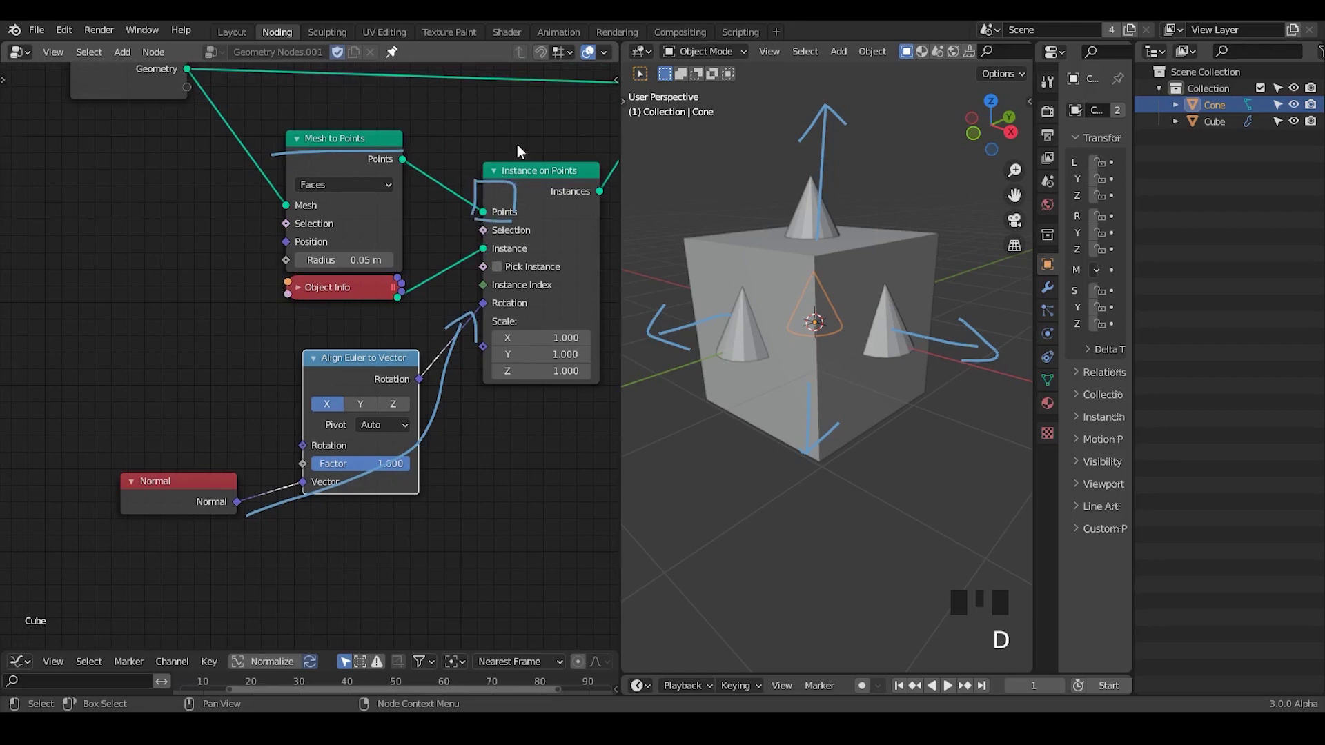
pyautogui.moveTo(518, 142)
pyautogui.mouseDown(button='right')
pyautogui.moveTo(456, 193)
pyautogui.moveTo(414, 262)
pyautogui.moveTo(492, 287)
pyautogui.moveTo(172, 518)
pyautogui.mouseUp(button='right')
pyautogui.moveTo(199, 157); pyautogui.dragTo(193, 185, button='middle')
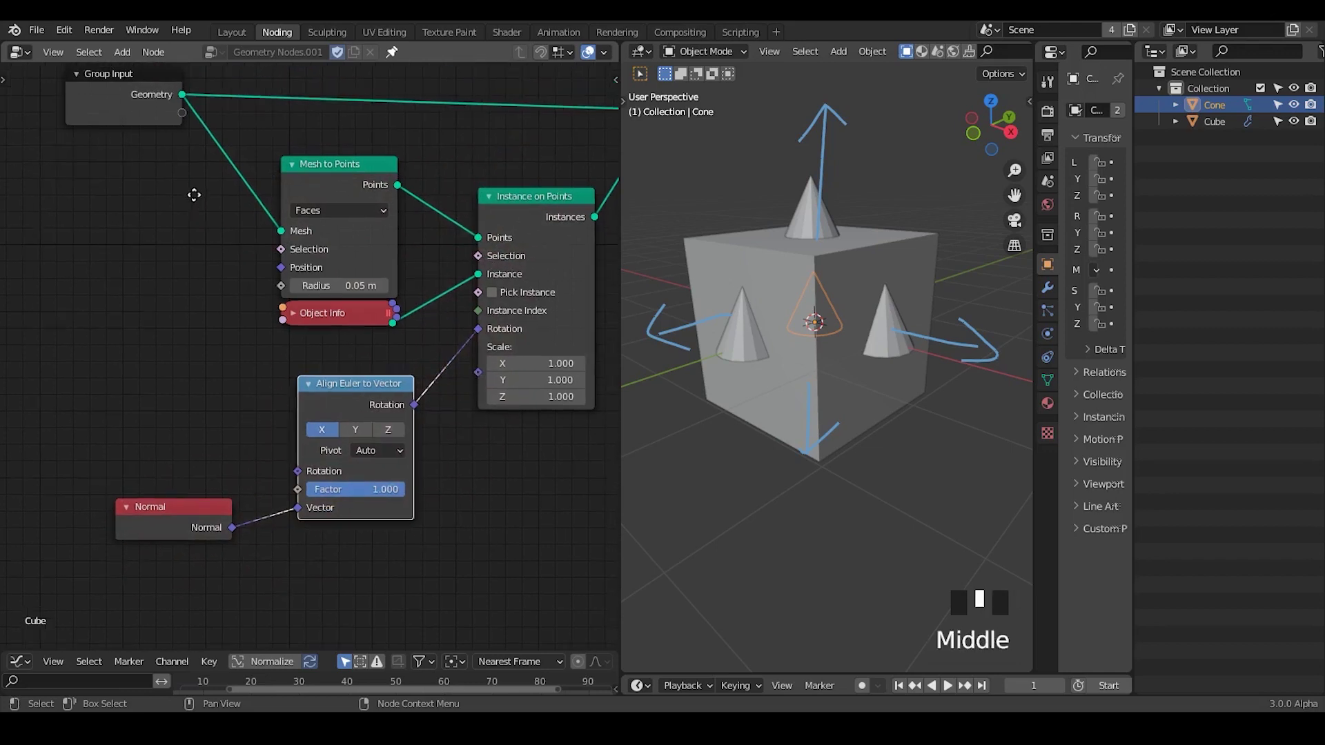
# - Mute the Mesh to Points node and set the Align Euler to Vector axis to Z
pyautogui.click(341, 183)
pyautogui.press('m')
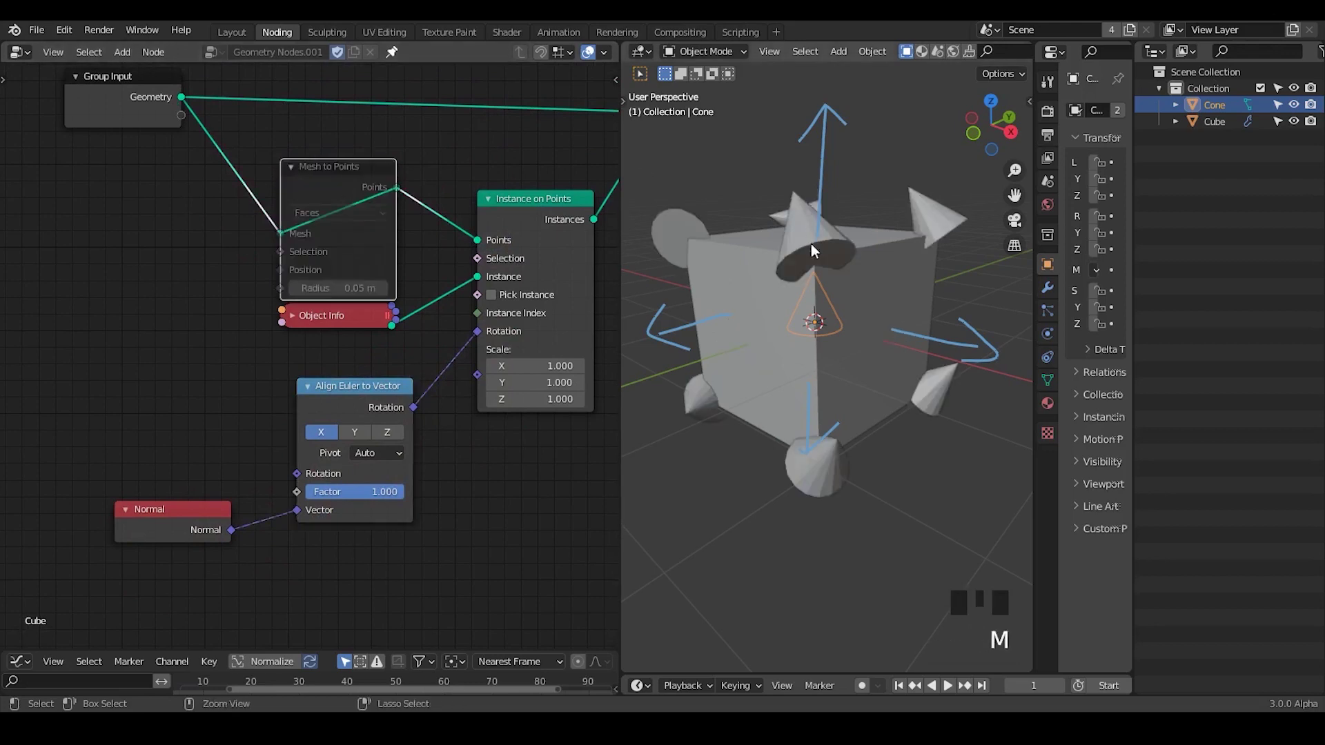
pyautogui.keyDown('ctrl'); pyautogui.moveTo(809, 246); pyautogui.dragTo(688, 209, button='middle'); pyautogui.keyUp('ctrl')
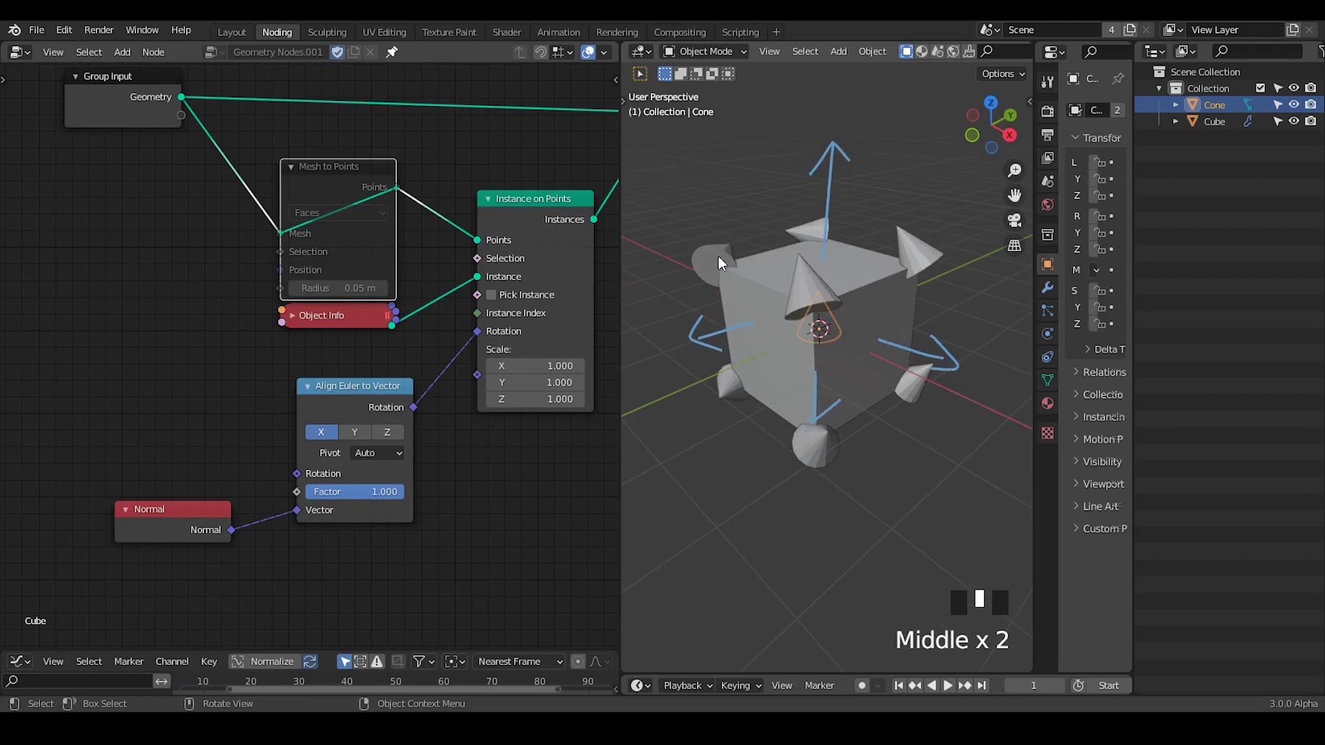
pyautogui.click(387, 432)
pyautogui.moveTo(794, 276); pyautogui.dragTo(787, 248, button='middle')
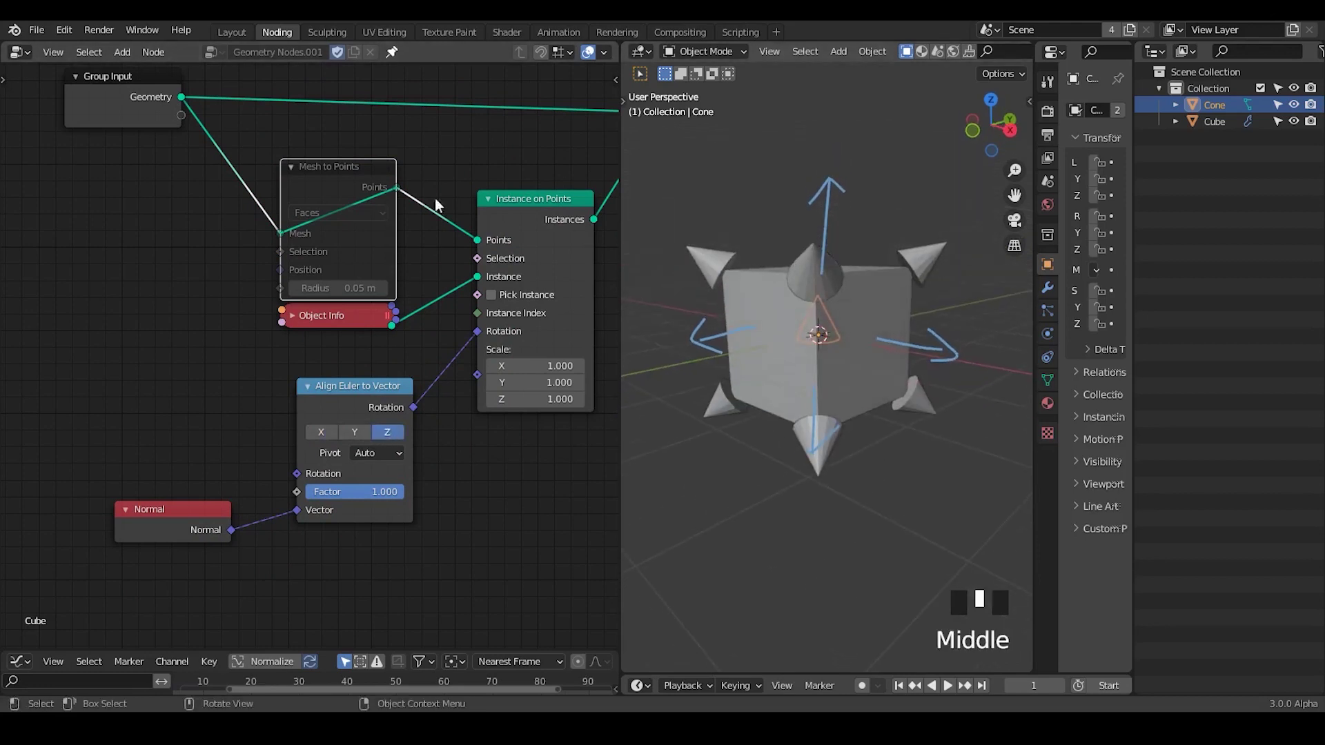
# - Unmute and remute Mesh to Points to compare the cones' orientation
pyautogui.click(344, 182)
pyautogui.press('m')
pyautogui.press('m')
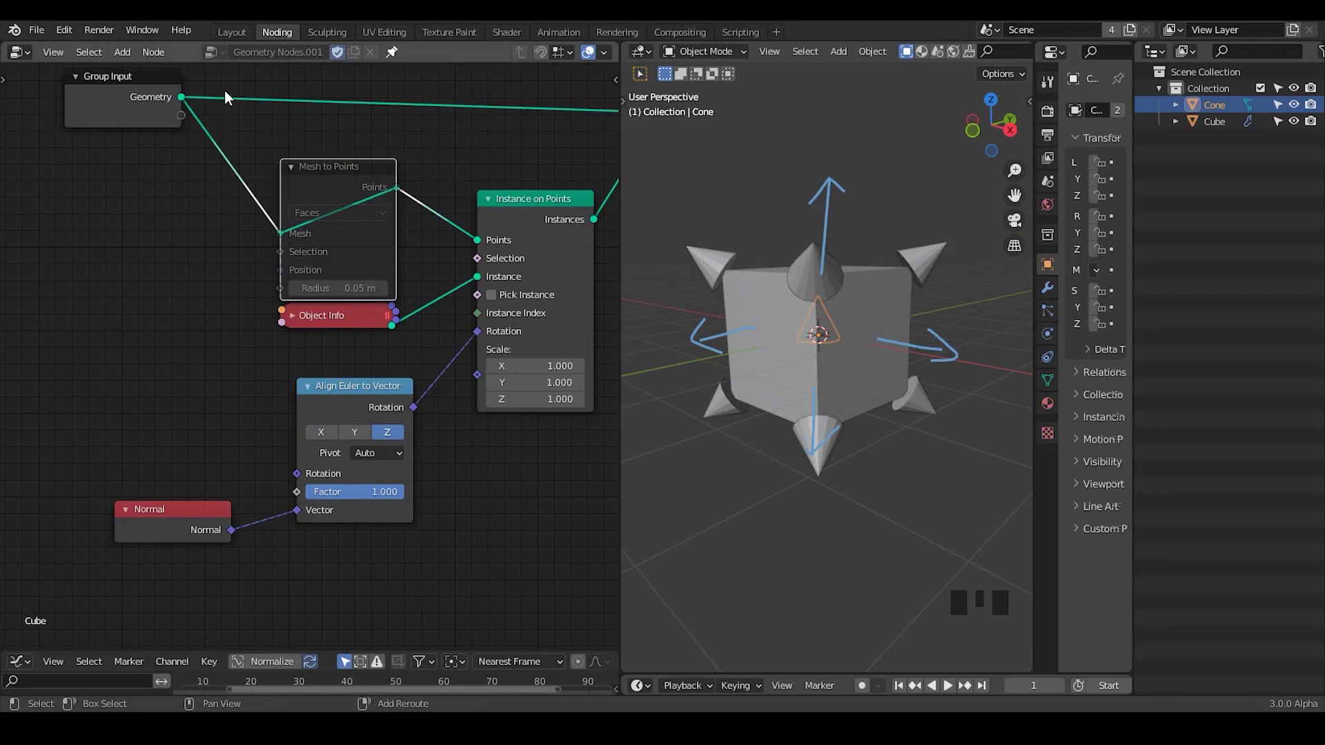
# - Insert a reroute on Group Input's Geometry links, shift it away from Group Input and nudge Mesh to Points up
pyautogui.keyDown('shift'); pyautogui.moveTo(225, 91); pyautogui.dragTo(213, 161, button='right'); pyautogui.keyUp('shift')
pyautogui.press('g')
pyautogui.click(261, 149)
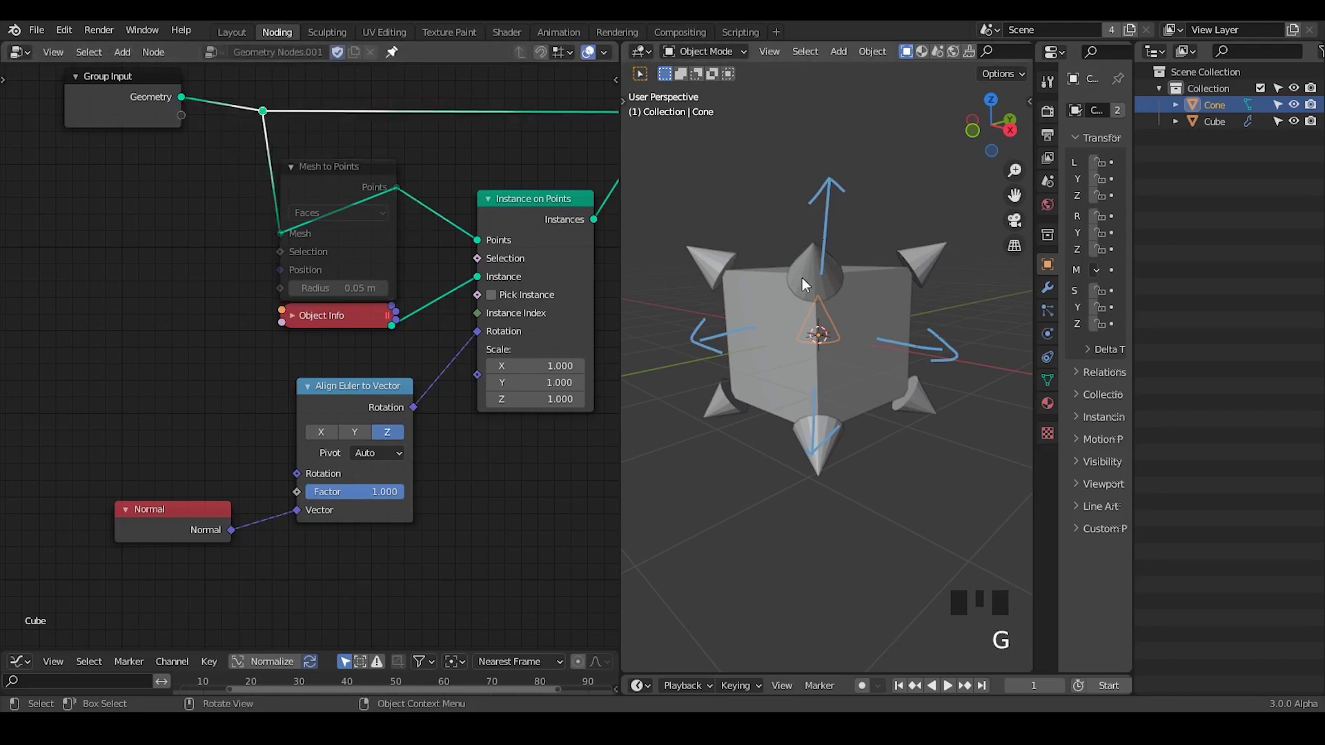
pyautogui.moveTo(330, 185); pyautogui.dragTo(336, 169)
# - Unmute Mesh to Points so the cones are instanced on the cube's faces again
pyautogui.moveTo(805, 208); pyautogui.dragTo(798, 261, button='middle')
pyautogui.press('d')
pyautogui.press('d')
pyautogui.click(359, 167)
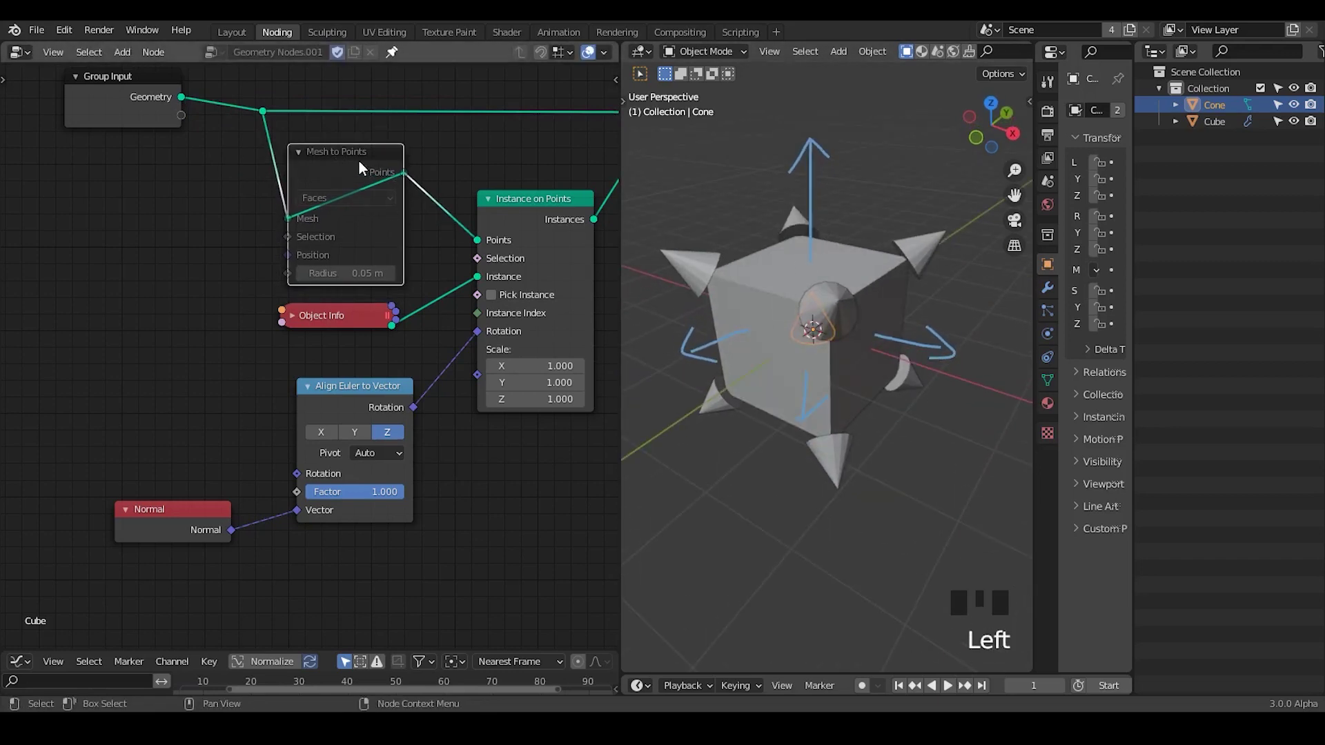
pyautogui.press('m')
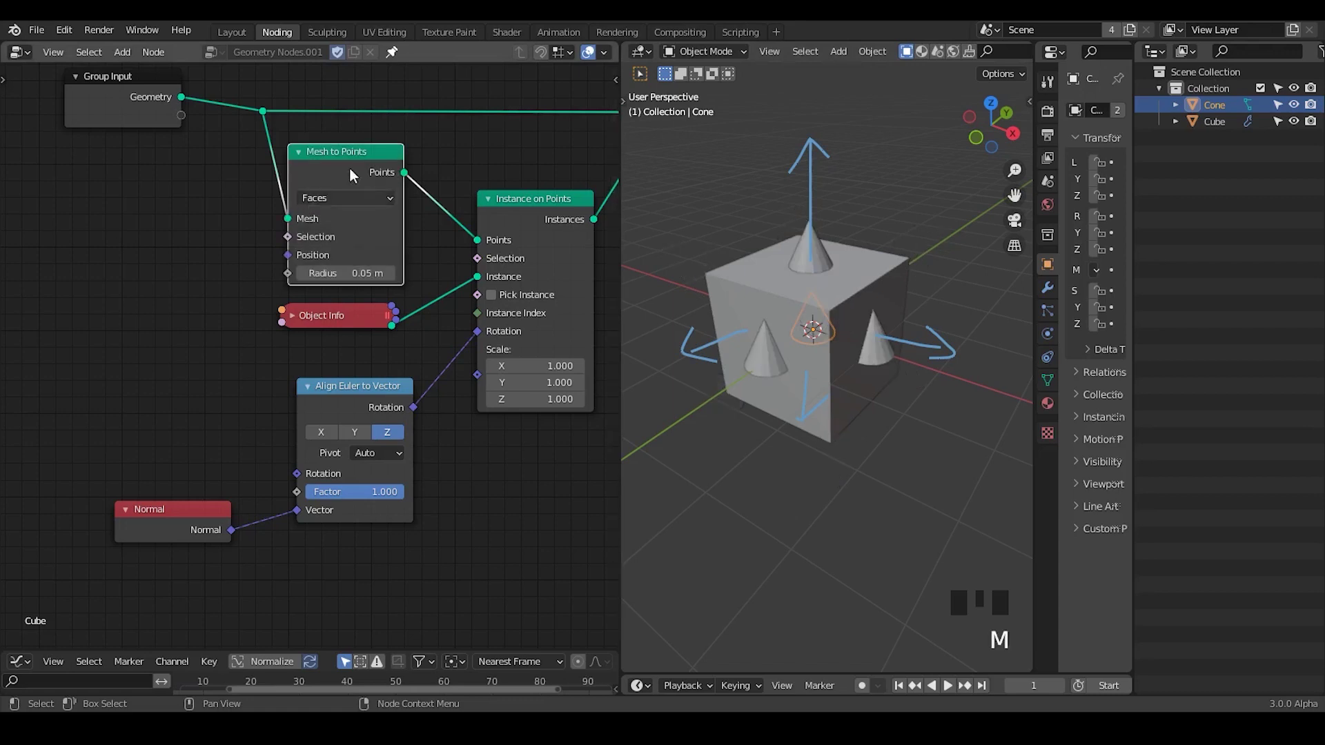
# - Draw and erase an annotation line across Mesh to Points, and draw an annotation arrow from Normal to Instance on Points
pyautogui.press('d')
pyautogui.moveTo(269, 165); pyautogui.dragTo(440, 172)
pyautogui.press('d')
pyautogui.moveTo(464, 161); pyautogui.dragTo(192, 163, button='right')
pyautogui.moveTo(170, 516); pyautogui.dragTo(170, 478)
pyautogui.press('d')
pyautogui.moveTo(204, 519)
pyautogui.mouseDown()
pyautogui.moveTo(508, 261)
pyautogui.moveTo(515, 301)
pyautogui.mouseUp()
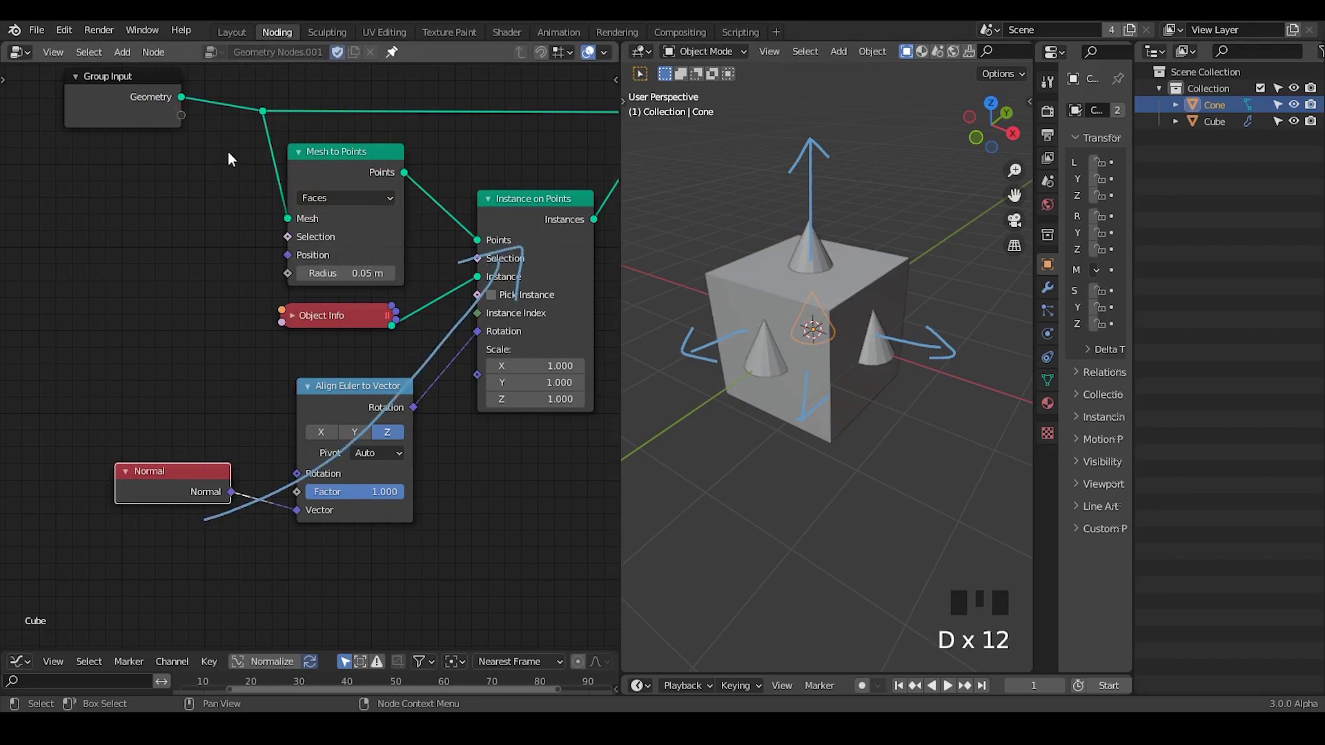
# - Erase the annotation arrow and move Group Input farther from the reroute to make room for another node
pyautogui.moveTo(225, 98)
pyautogui.mouseDown()
pyautogui.moveTo(296, 109)
pyautogui.moveTo(209, 99)
pyautogui.mouseUp()
pyautogui.moveTo(295, 232); pyautogui.dragTo(394, 262, button='middle')
pyautogui.moveTo(242, 121); pyautogui.dragTo(168, 137)
pyautogui.keyDown('ctrl'); pyautogui.moveTo(375, 234); pyautogui.dragTo(371, 253, button='middle'); pyautogui.keyUp('ctrl')
pyautogui.moveTo(371, 253); pyautogui.dragTo(338, 238, button='middle')
pyautogui.moveTo(331, 148)
pyautogui.mouseDown(button='right')
pyautogui.moveTo(203, 224)
pyautogui.moveTo(268, 516)
pyautogui.moveTo(531, 259)
pyautogui.moveTo(548, 275)
pyautogui.mouseUp(button='right')
# - Add a Capture Attribute node on the Geometry link between Group Input and the reroute
pyautogui.hotkey('shift', 'a')
pyautogui.write('attri')
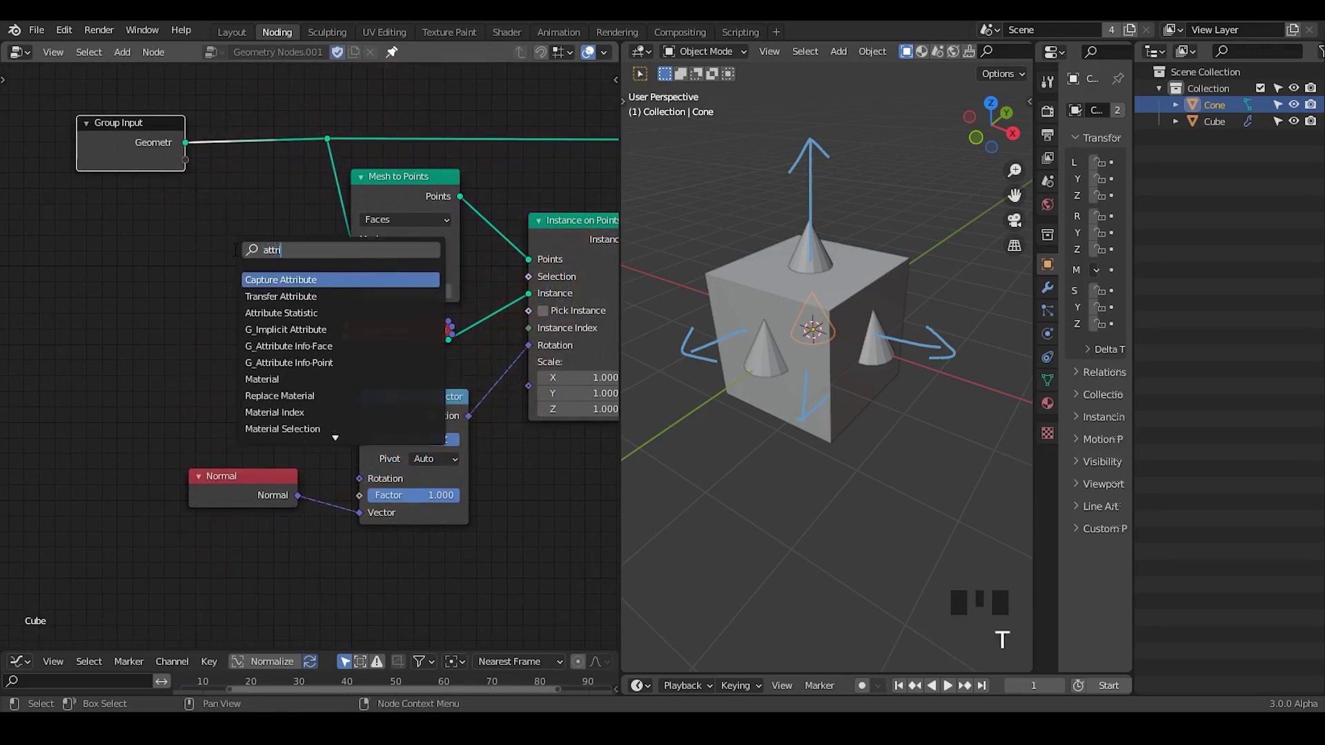
pyautogui.write('bute')
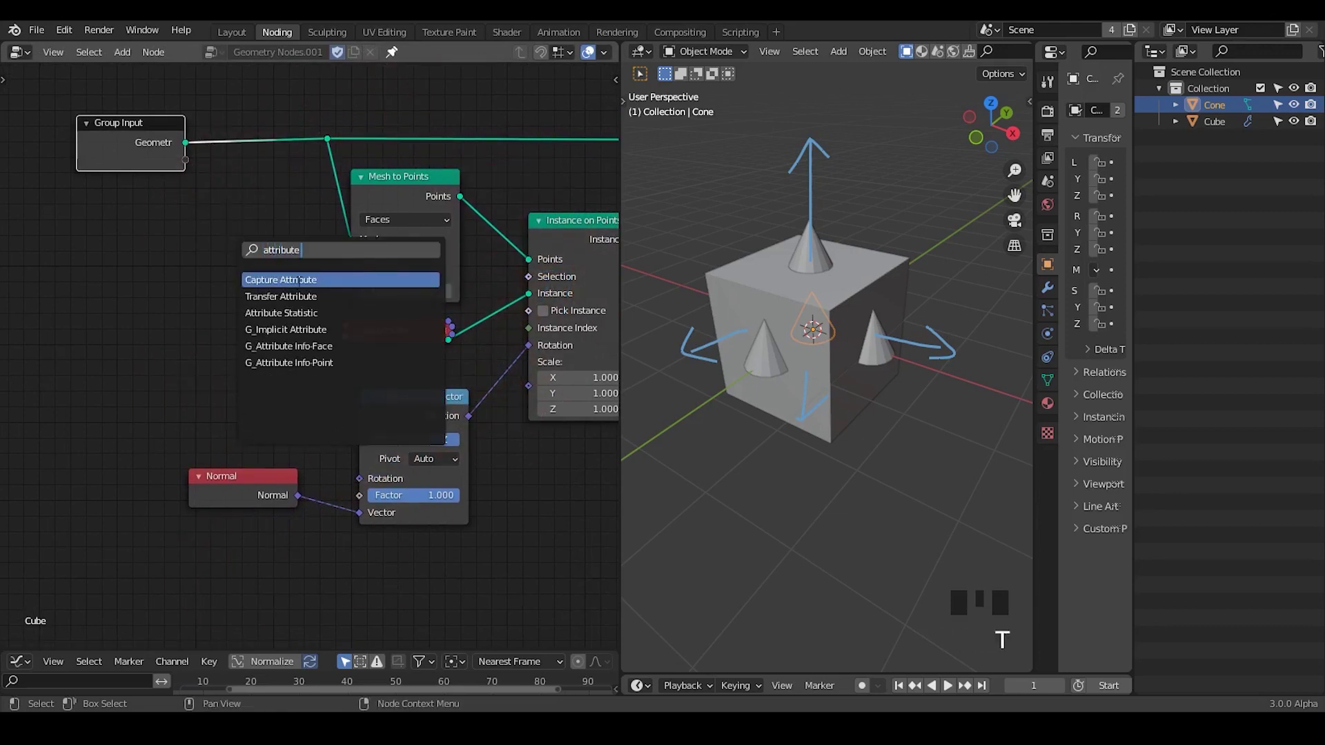
pyautogui.press('Return')
pyautogui.click(207, 257)
pyautogui.moveTo(208, 258); pyautogui.dragTo(250, 258, button='middle')
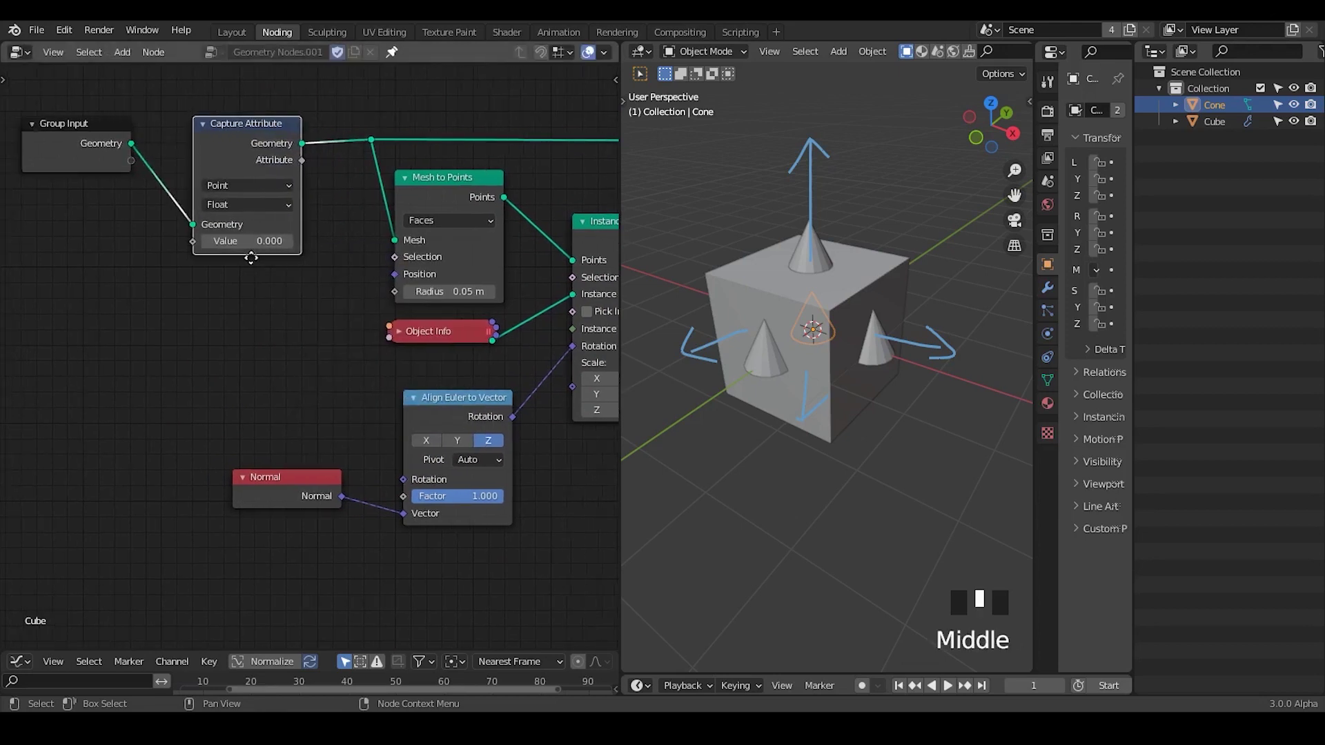
# - Move the Normal node below Group Input and set Capture Attribute to the Face domain with Vector data type
pyautogui.moveTo(317, 493); pyautogui.dragTo(141, 316)
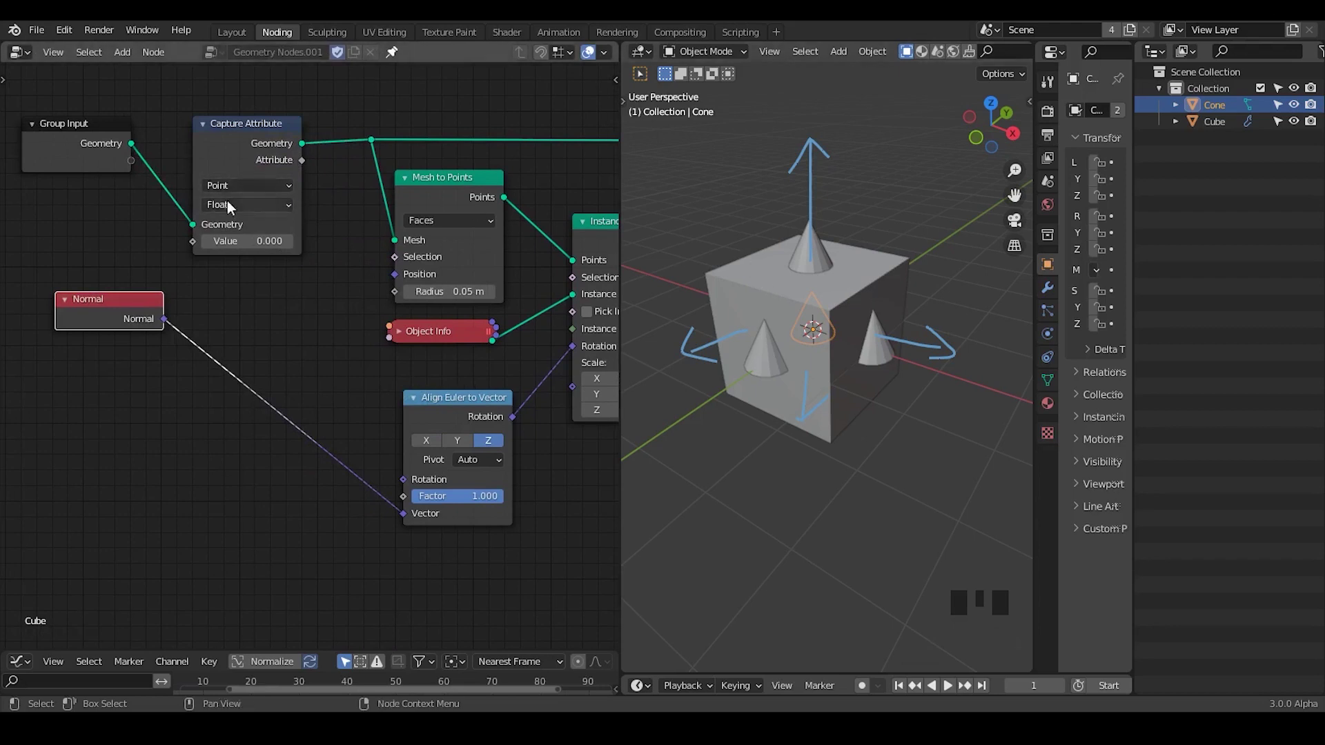
pyautogui.click(234, 185)
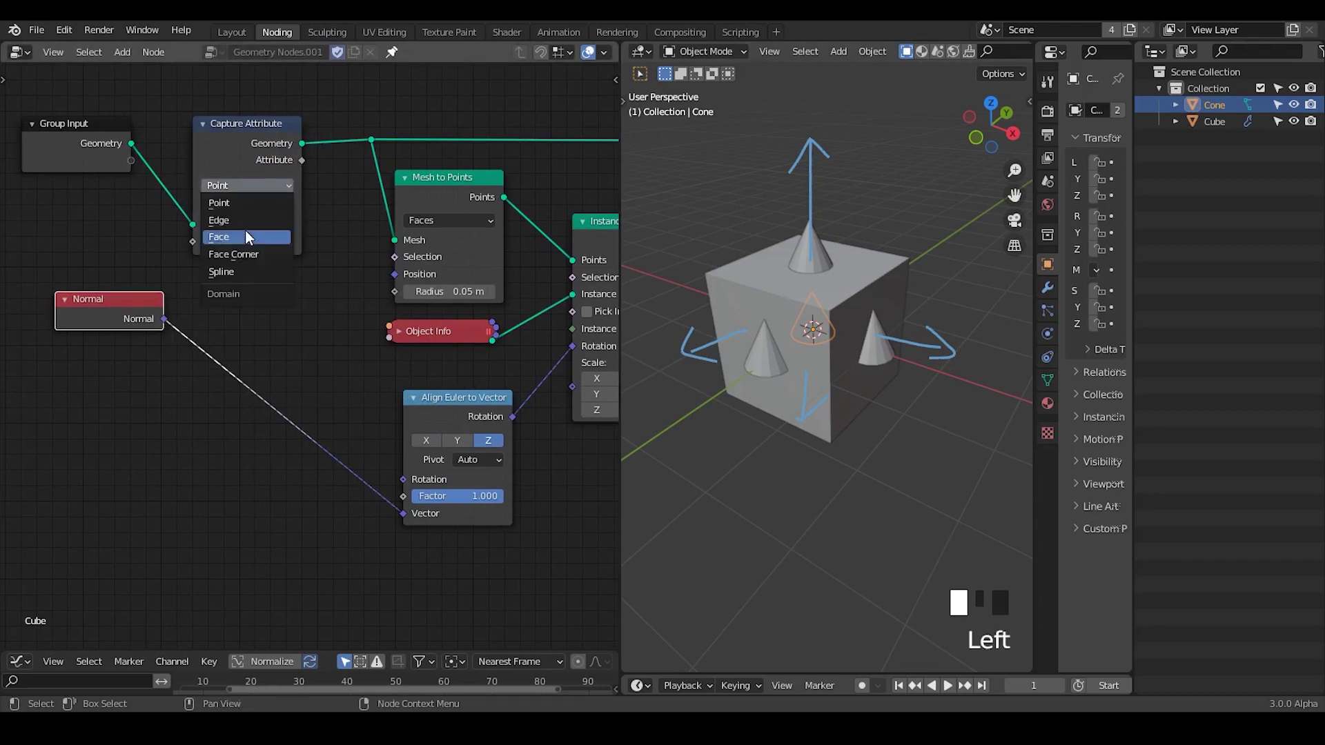
pyautogui.click(247, 236)
pyautogui.click(241, 183)
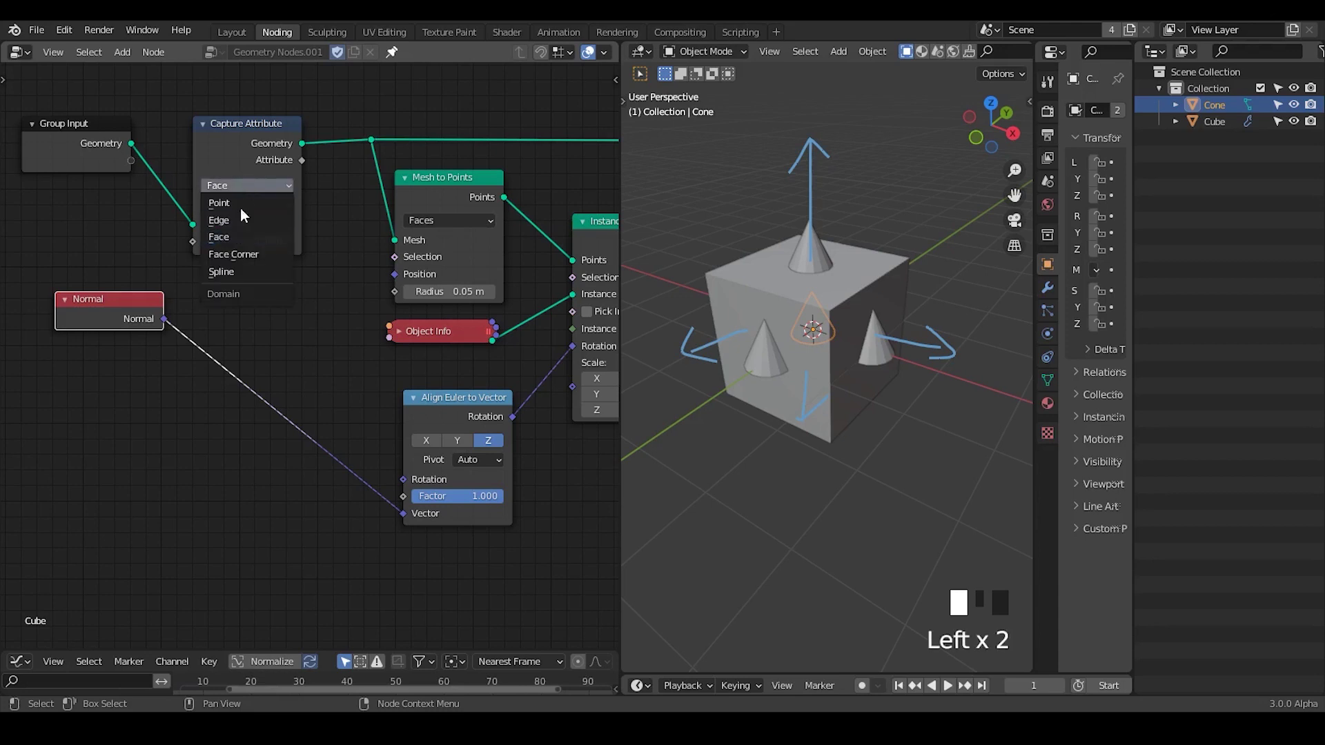
pyautogui.click(250, 201)
pyautogui.click(245, 257)
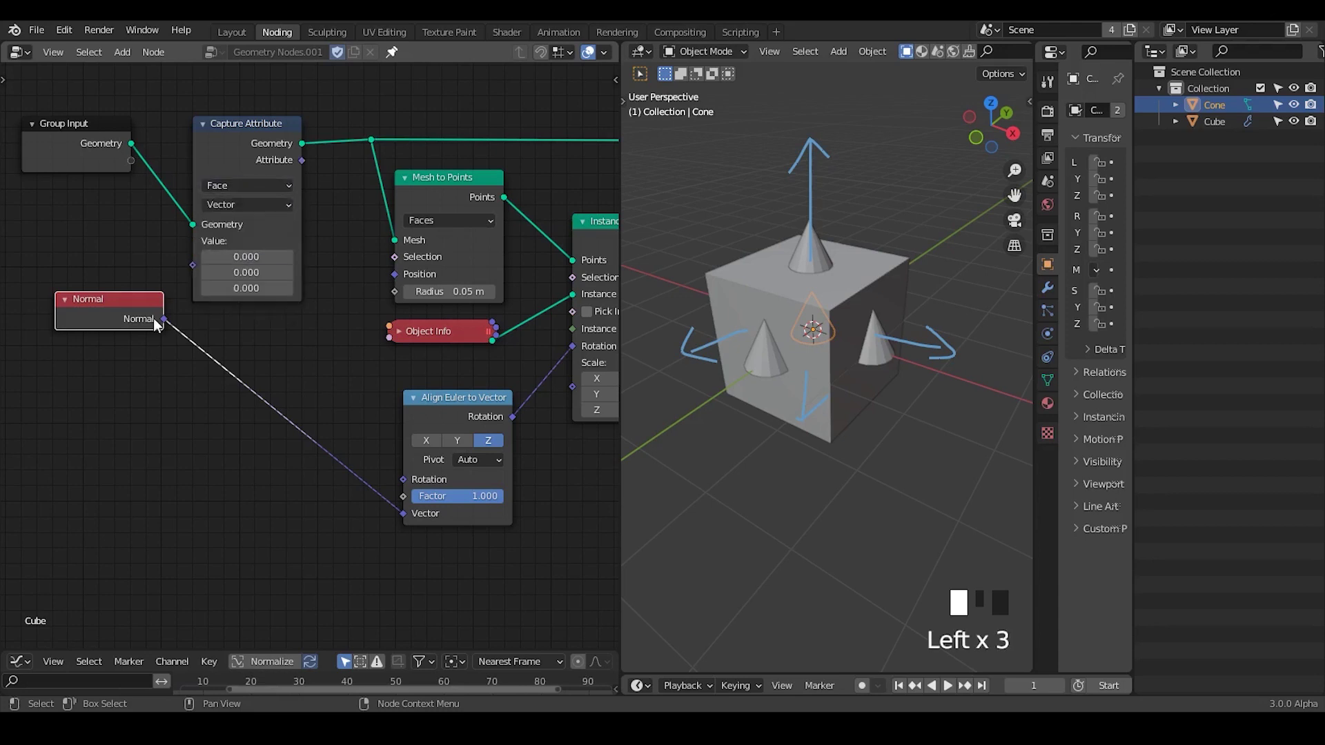
# - Route Normal through Capture Attribute's Value and Attribute into Align Euler to Vector's Vector input, and erase the viewport arrows
pyautogui.moveTo(160, 318); pyautogui.dragTo(190, 265)
pyautogui.moveTo(296, 161); pyautogui.dragTo(404, 513)
pyautogui.moveTo(455, 414); pyautogui.dragTo(450, 367)
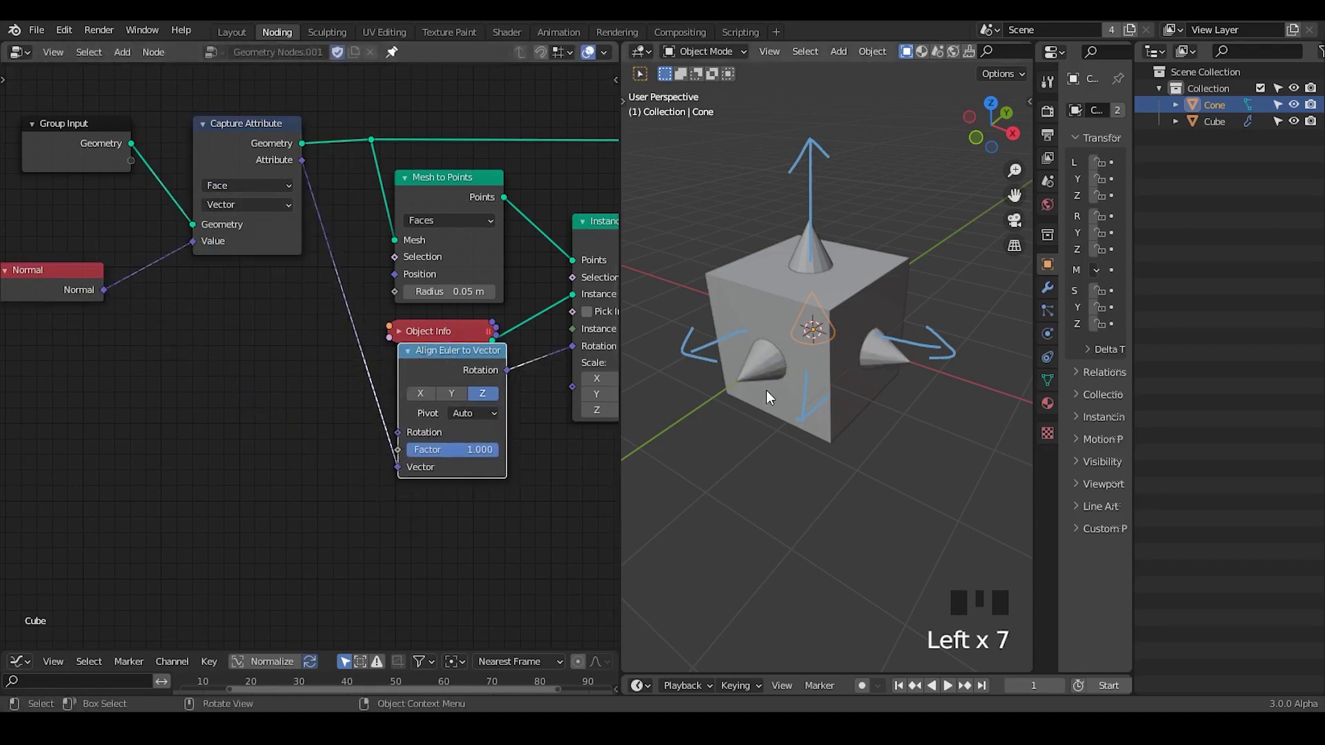
pyautogui.moveTo(766, 391); pyautogui.dragTo(769, 350, button='middle')
pyautogui.moveTo(804, 198)
pyautogui.mouseDown(button='right')
pyautogui.moveTo(784, 192)
pyautogui.moveTo(792, 526)
pyautogui.mouseUp(button='right')
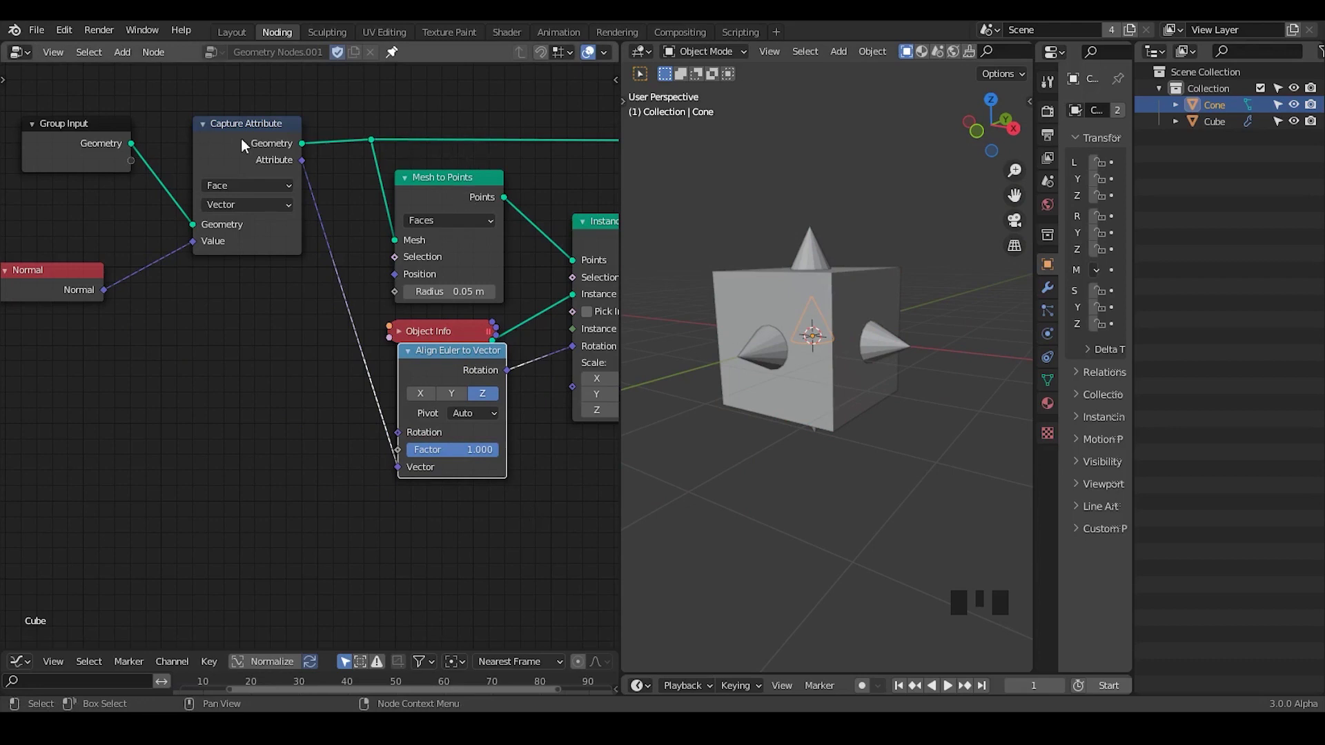
# - Select the cube, unpin the node tree, duplicate the Geometry Nodes.001 node group and enable a fake user for the copy
pyautogui.click(776, 297)
pyautogui.click(392, 52)
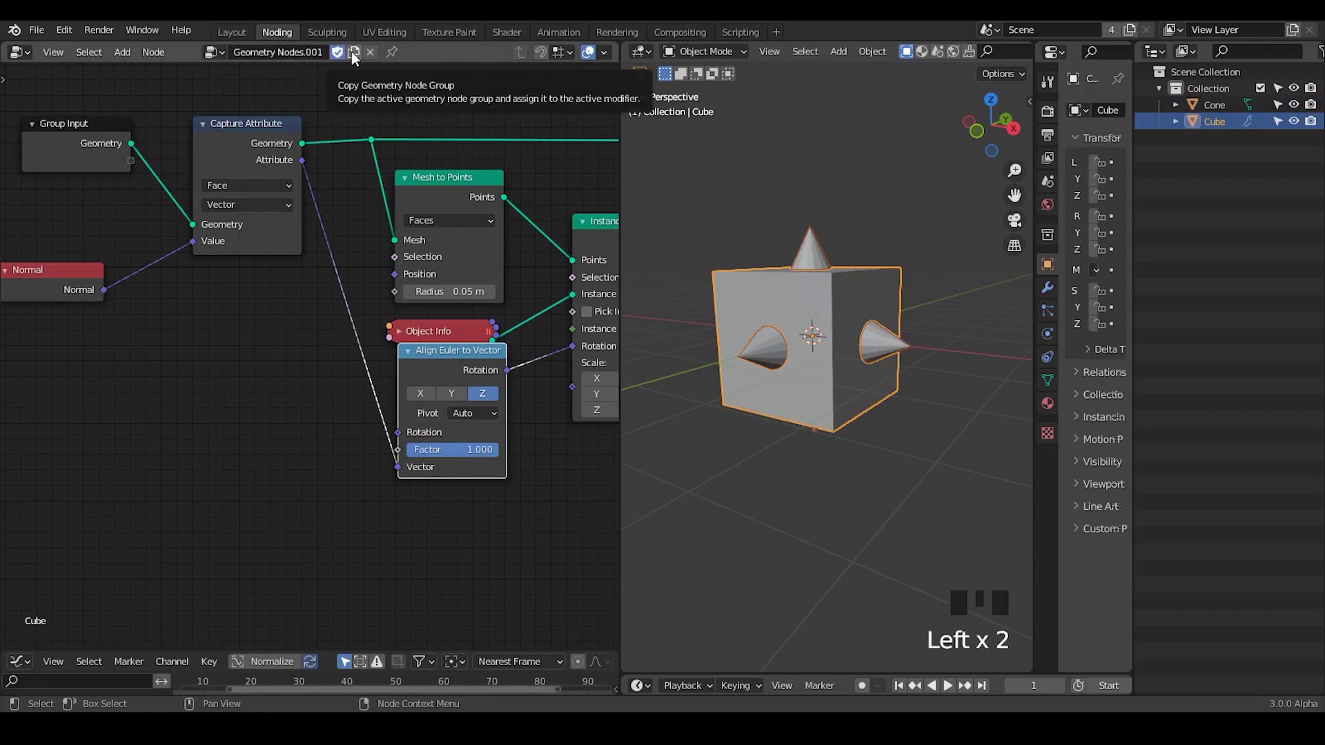
pyautogui.click(350, 51)
pyautogui.moveTo(400, 191); pyautogui.dragTo(357, 263, button='middle')
pyautogui.click(337, 52)
# - Delete all nodes between Group Input and Group Output while keeping the Geometry link intact
pyautogui.moveTo(539, 120); pyautogui.dragTo(176, 467)
pyautogui.hotkey('ctrl', 'x')
pyautogui.click(76, 296)
pyautogui.hotkey('ctrl', 'x')
pyautogui.moveTo(90, 216); pyautogui.dragTo(315, 216)
pyautogui.keyDown('ctrl'); pyautogui.moveTo(441, 276); pyautogui.dragTo(292, 342, button='middle'); pyautogui.keyUp('ctrl')
pyautogui.moveTo(808, 343)
pyautogui.mouseDown(button='middle')
pyautogui.moveTo(819, 381)
pyautogui.moveTo(786, 361)
pyautogui.moveTo(798, 352)
pyautogui.mouseUp(button='middle')
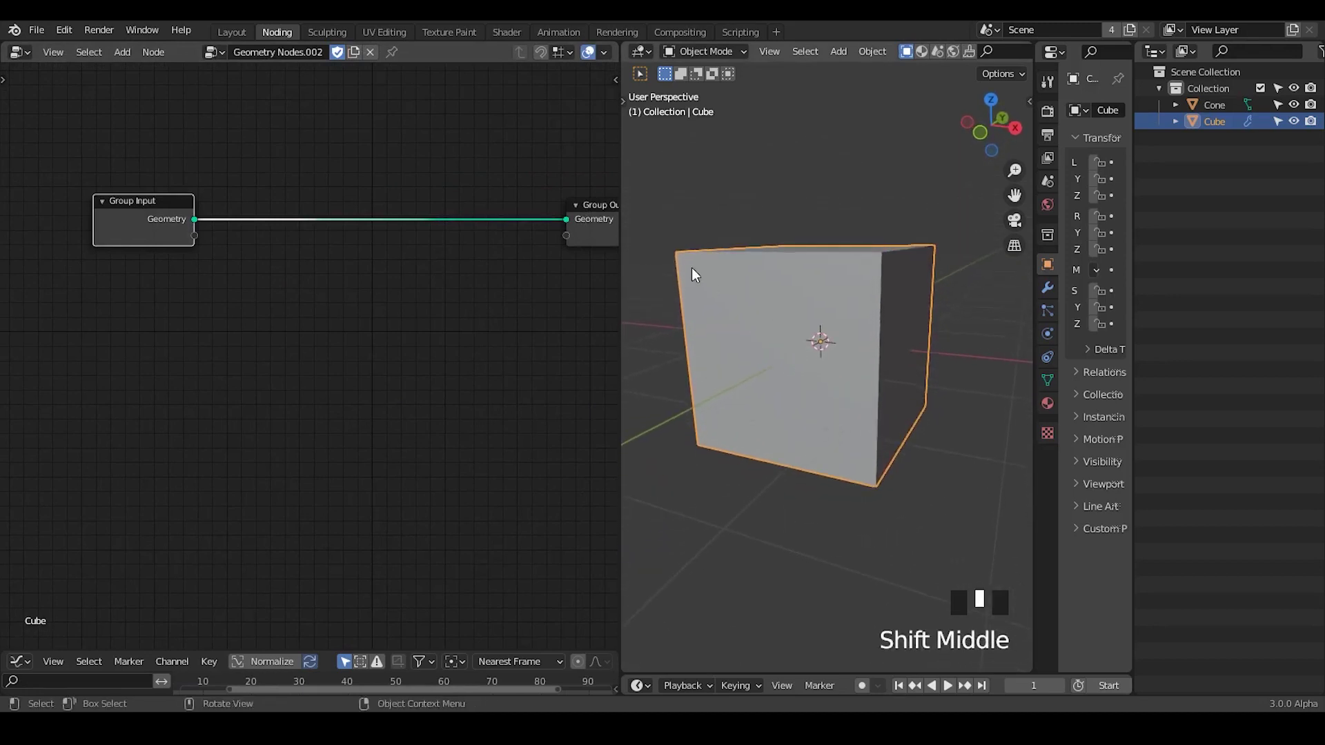
# - Add a Split Edges node on the link between Group Input and Group Output
pyautogui.hotkey('ctrl', 'a')
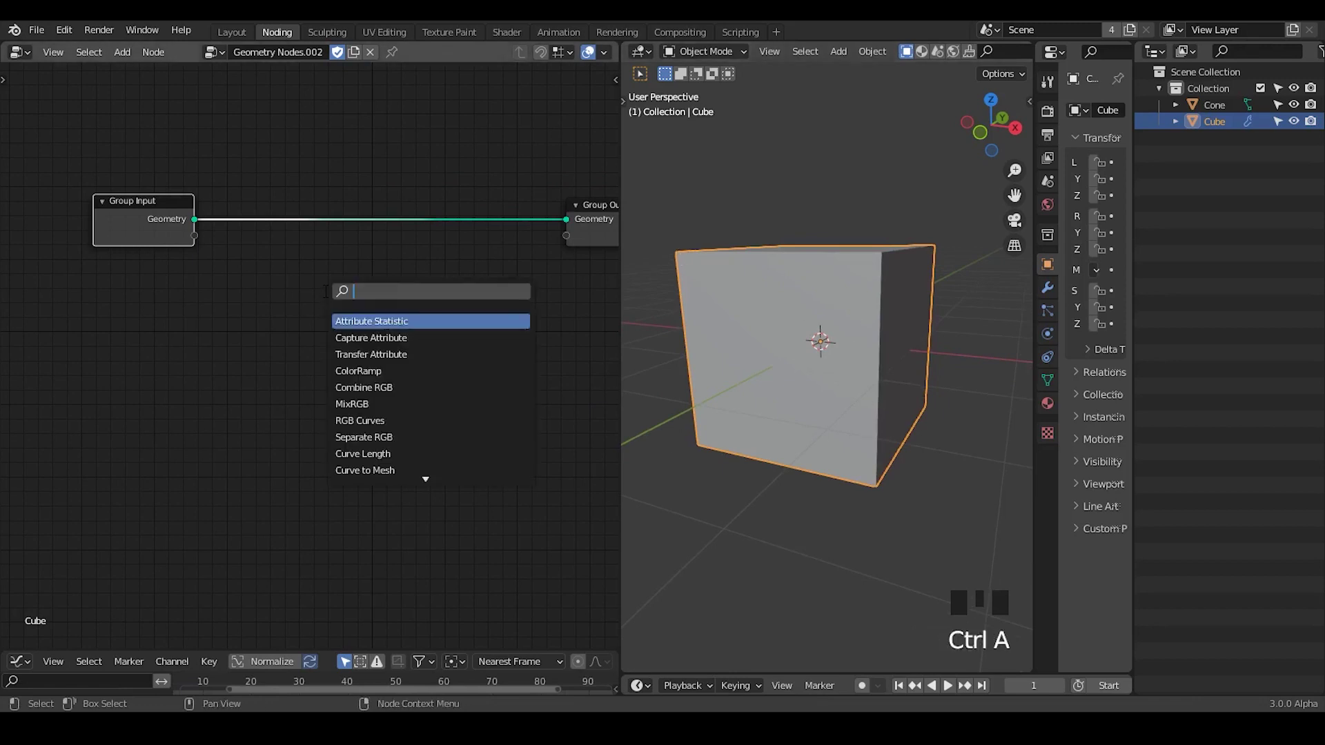
pyautogui.write('split')
pyautogui.press('Return')
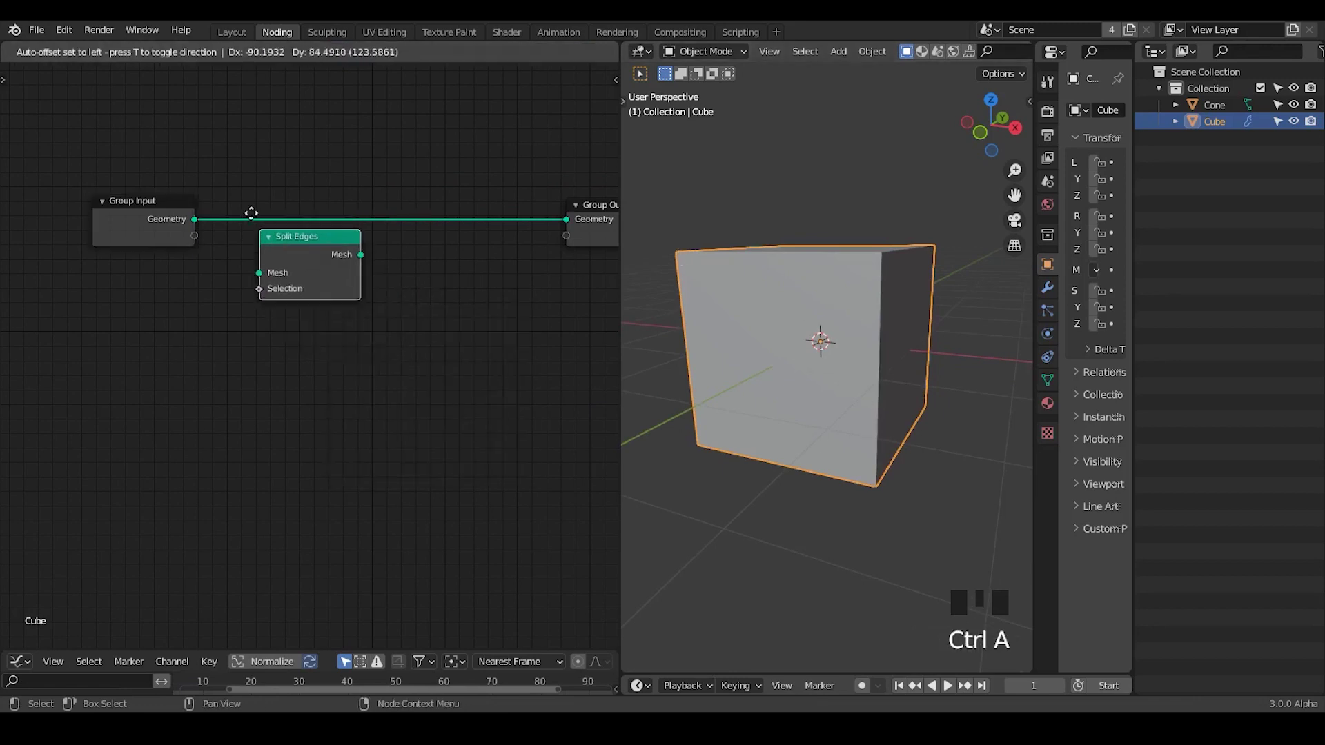
pyautogui.click(304, 225)
pyautogui.moveTo(372, 293); pyautogui.dragTo(309, 290, button='middle')
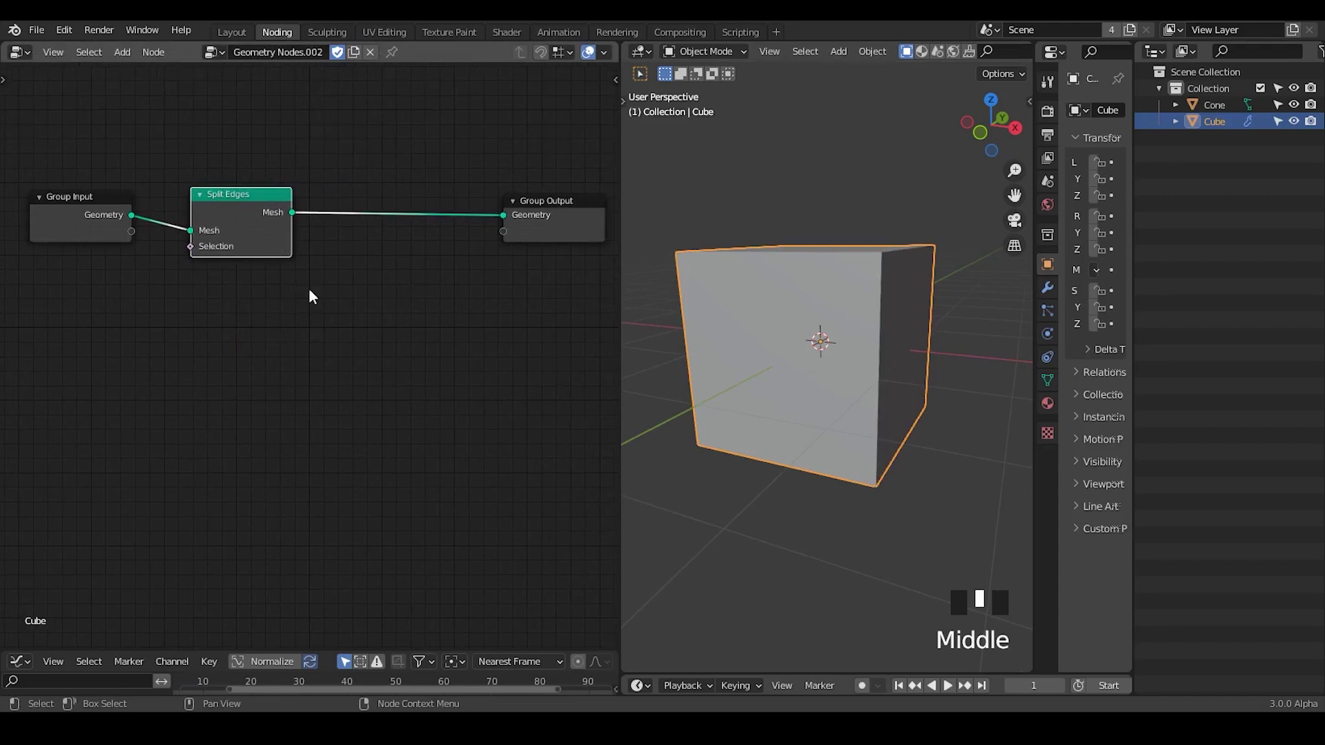
# - Add a Capture Attribute node after Split Edges and set its data type to Vector
pyautogui.hotkey('ctrl', 'a')
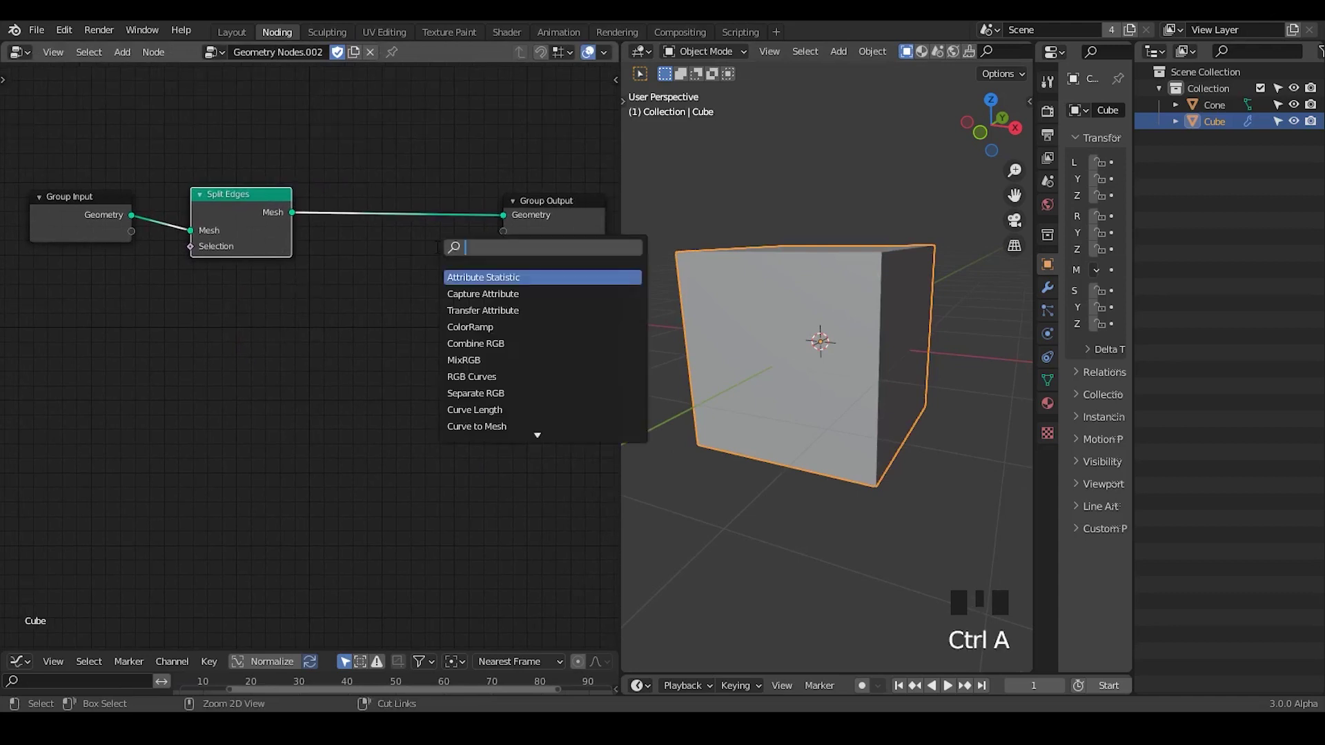
pyautogui.write('attribute ca')
pyautogui.press('Return')
pyautogui.click(358, 268)
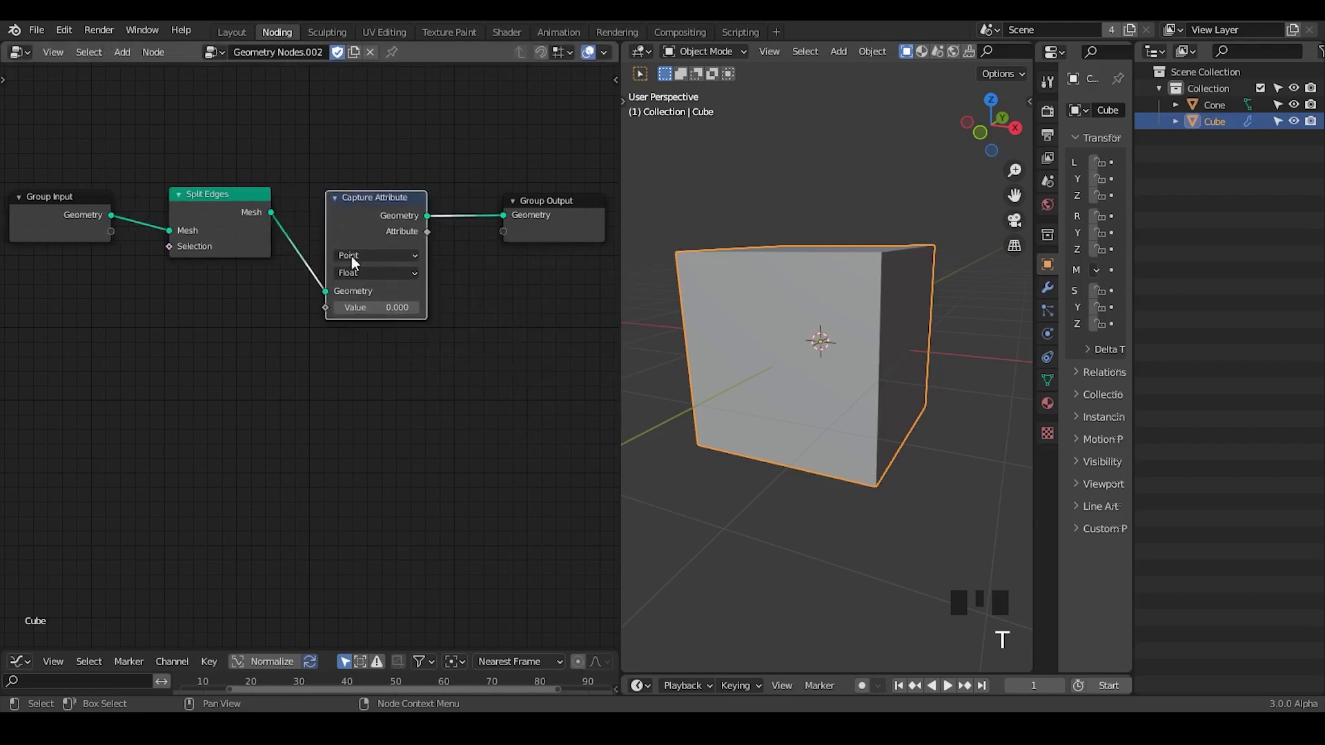
pyautogui.click(359, 271)
pyautogui.click(355, 322)
pyautogui.moveTo(356, 300); pyautogui.dragTo(339, 282)
# - Add a Position node and connect it to Capture Attribute's Value input
pyautogui.hotkey('ctrl', 'a')
pyautogui.write('pos')
pyautogui.press('Return')
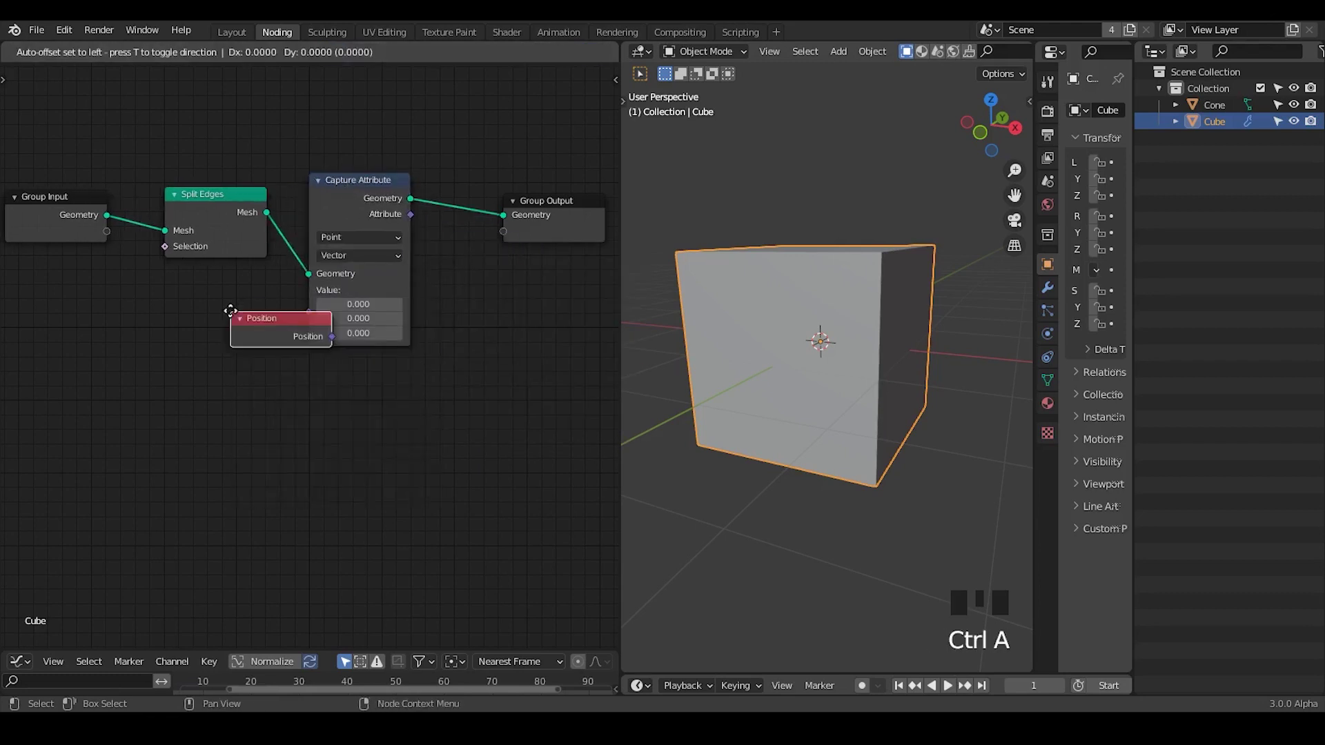
pyautogui.click(146, 323)
pyautogui.moveTo(253, 343); pyautogui.dragTo(309, 313)
# - Draw annotation strokes at the cube's side in the viewport and erase them
pyautogui.moveTo(743, 303); pyautogui.dragTo(743, 294, button='middle')
pyautogui.press('d')
pyautogui.moveTo(681, 246); pyautogui.dragTo(668, 317)
pyautogui.moveTo(679, 290); pyautogui.dragTo(656, 365, button='right')
pyautogui.press('d')
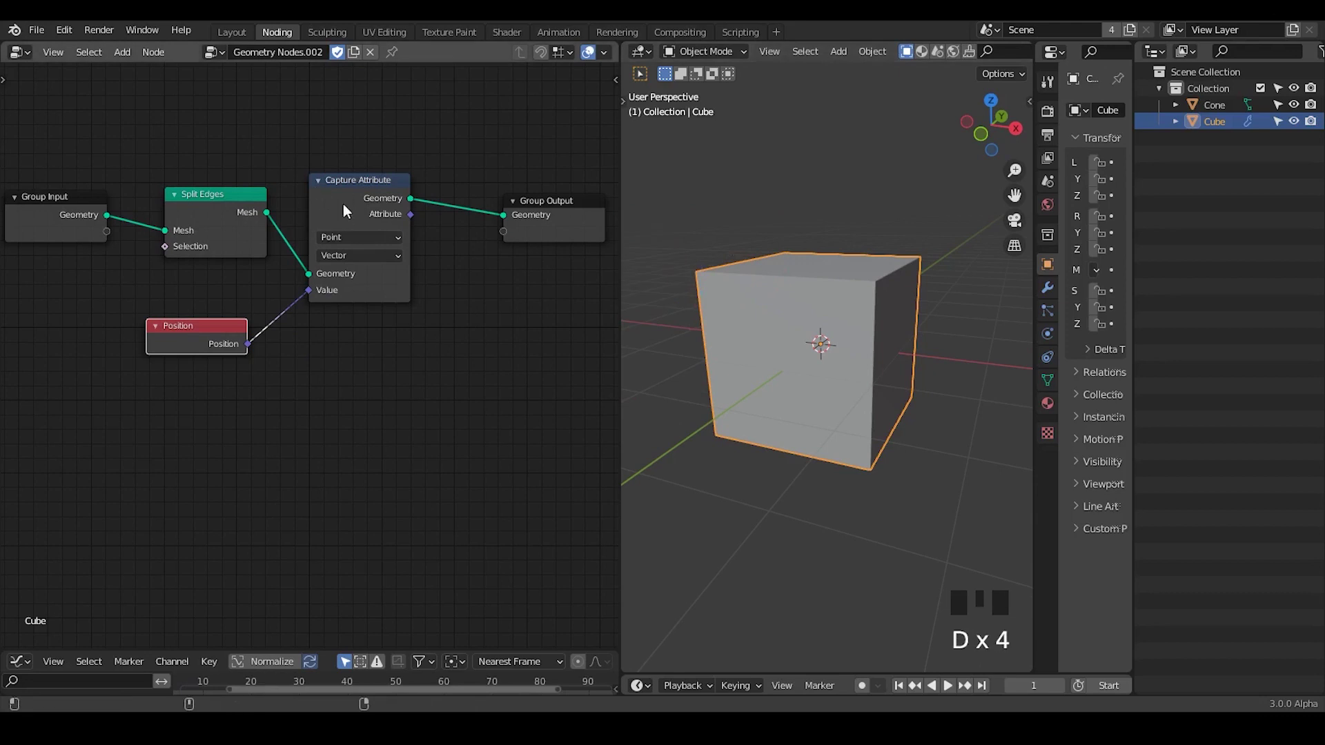
# - Duplicate Capture Attribute onto the link before Group Output and set the copy's domain to Face
pyautogui.moveTo(342, 201); pyautogui.dragTo(222, 195, button='middle')
pyautogui.moveTo(399, 216); pyautogui.dragTo(512, 201)
pyautogui.hotkey('shift', 'd')
pyautogui.click(378, 215)
pyautogui.click(374, 220)
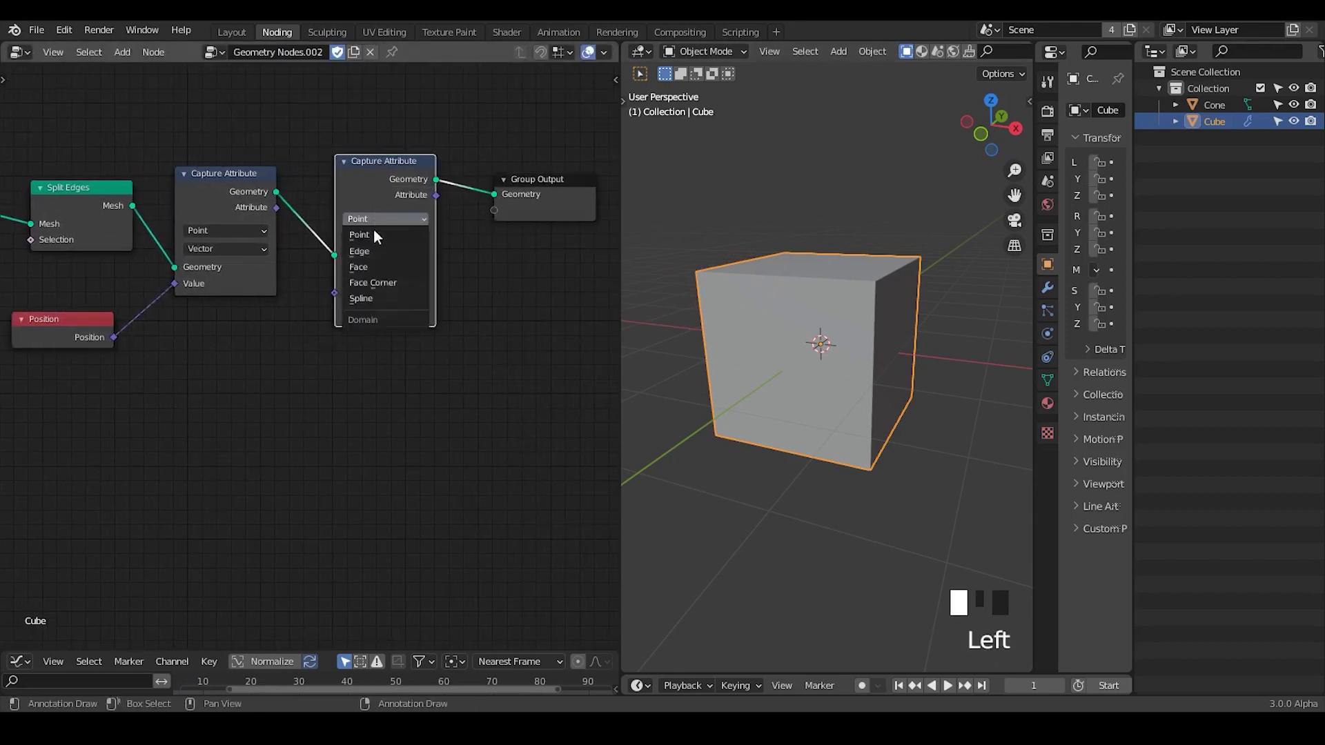
pyautogui.click(377, 267)
# - Connect the Position node to the Value input of the Face-domain Capture Attribute as well
pyautogui.moveTo(213, 338); pyautogui.dragTo(236, 323, button='middle')
pyautogui.click(114, 314)
pyautogui.moveTo(136, 323); pyautogui.dragTo(353, 279)
pyautogui.moveTo(353, 280); pyautogui.dragTo(390, 263, button='middle')
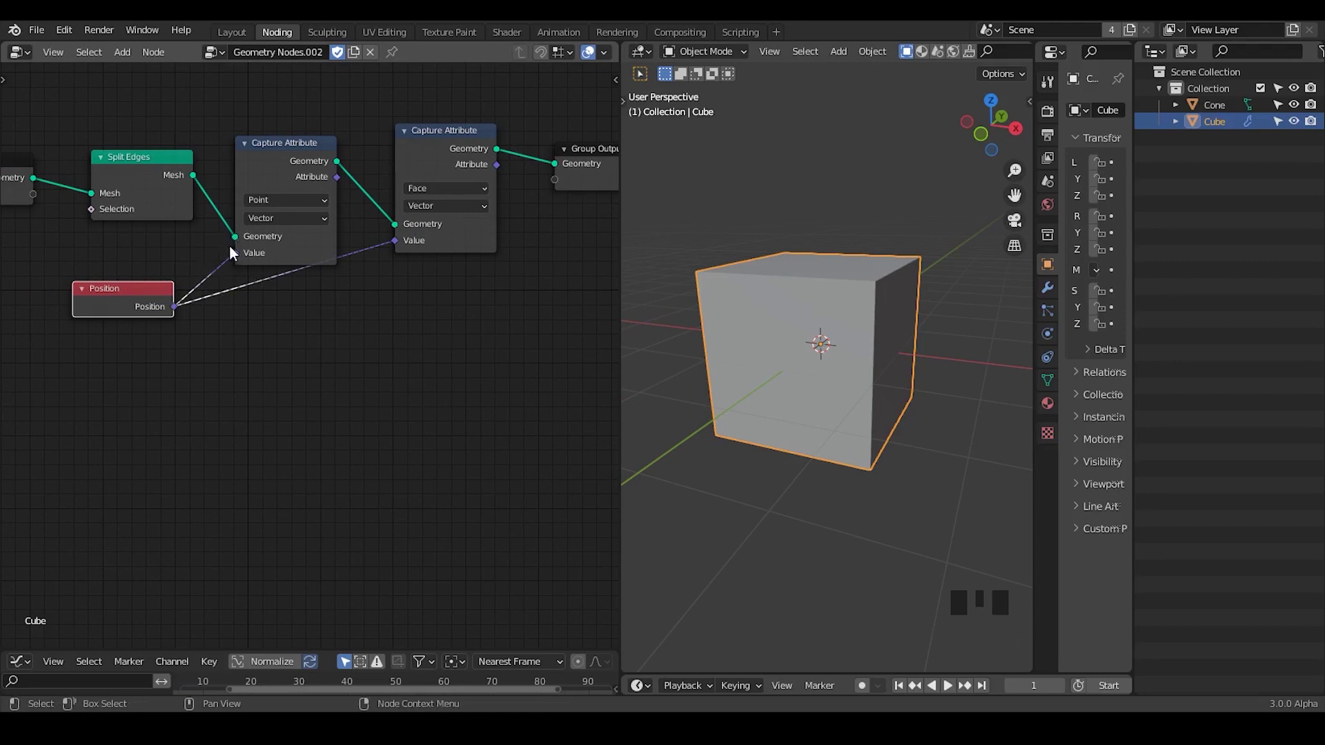
pyautogui.click(431, 187)
pyautogui.click(430, 188)
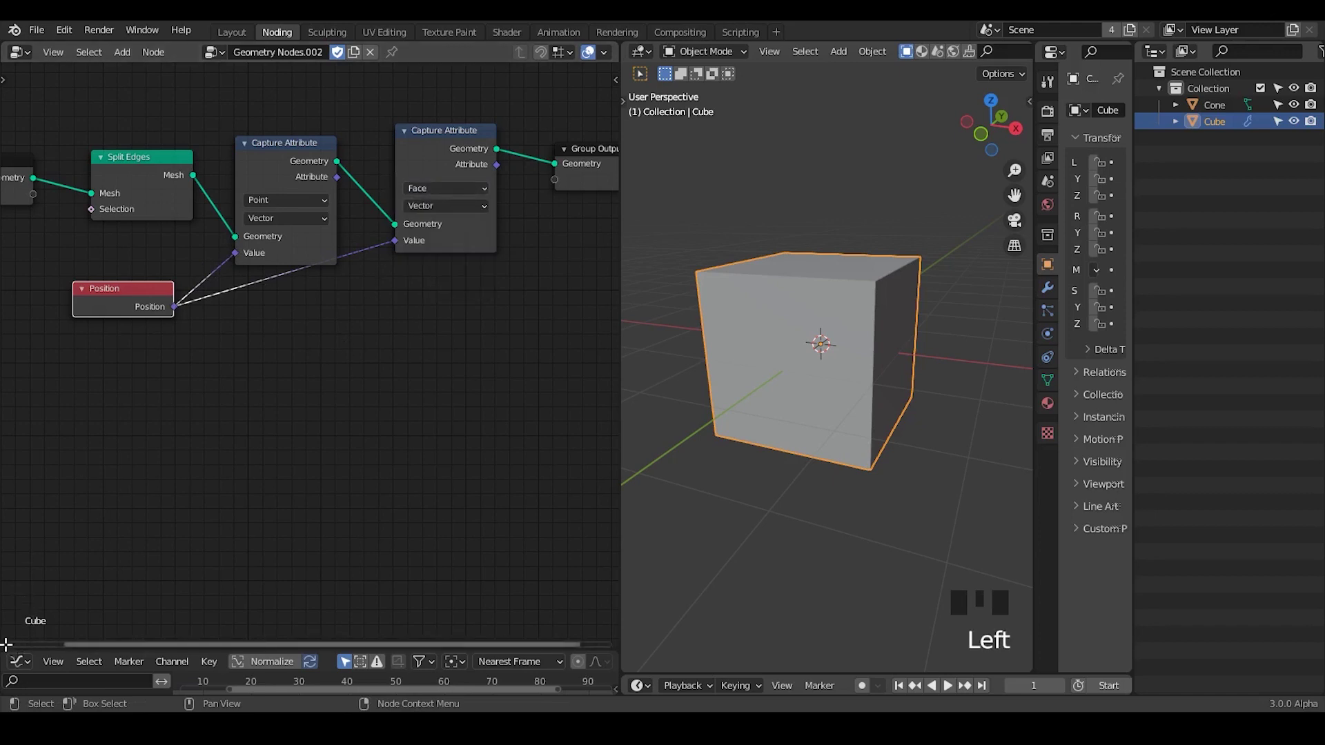
# - Add a Set Position node between the second Capture Attribute and Group Output
pyautogui.moveTo(591, 172); pyautogui.dragTo(434, 180, button='middle')
pyautogui.moveTo(434, 181); pyautogui.dragTo(572, 181)
pyautogui.hotkey('ctrl', 'a')
pyautogui.write('set po')
pyautogui.press('Return')
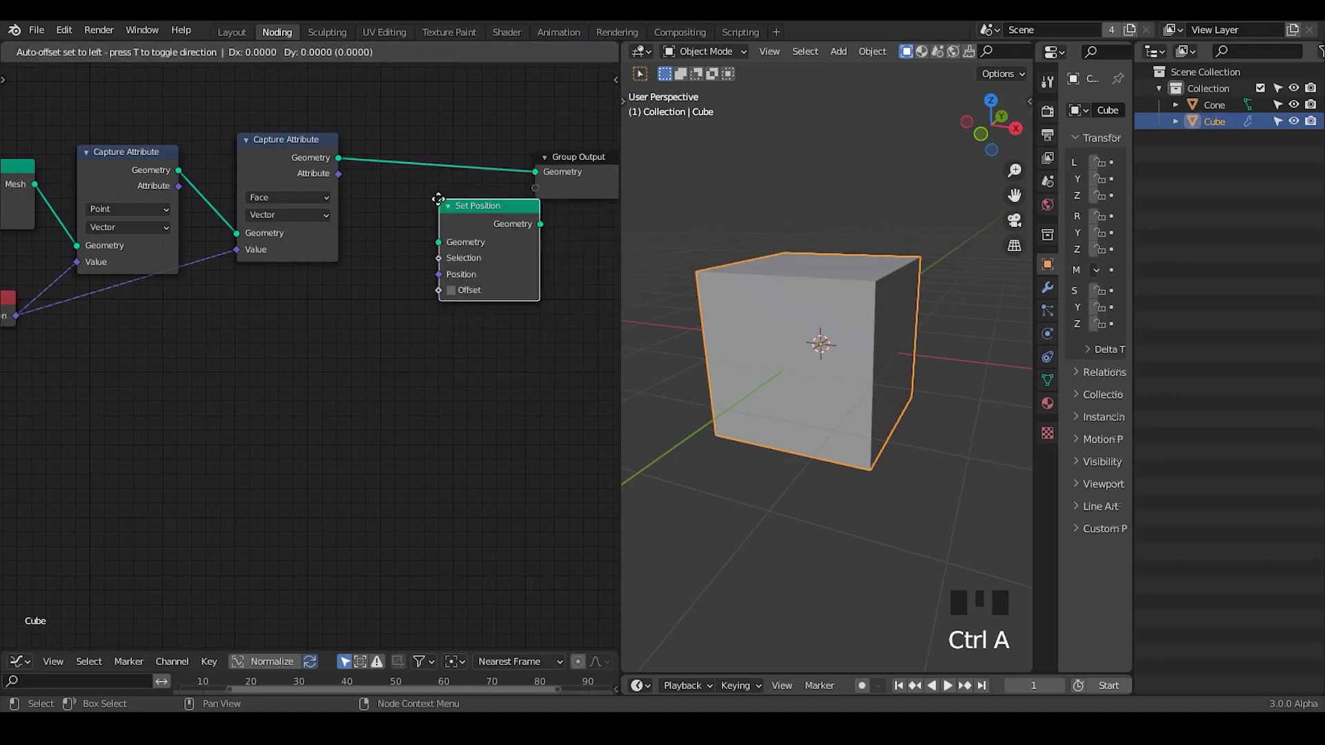
pyautogui.click(419, 183)
pyautogui.moveTo(420, 183); pyautogui.dragTo(497, 157, button='middle')
pyautogui.click(493, 152)
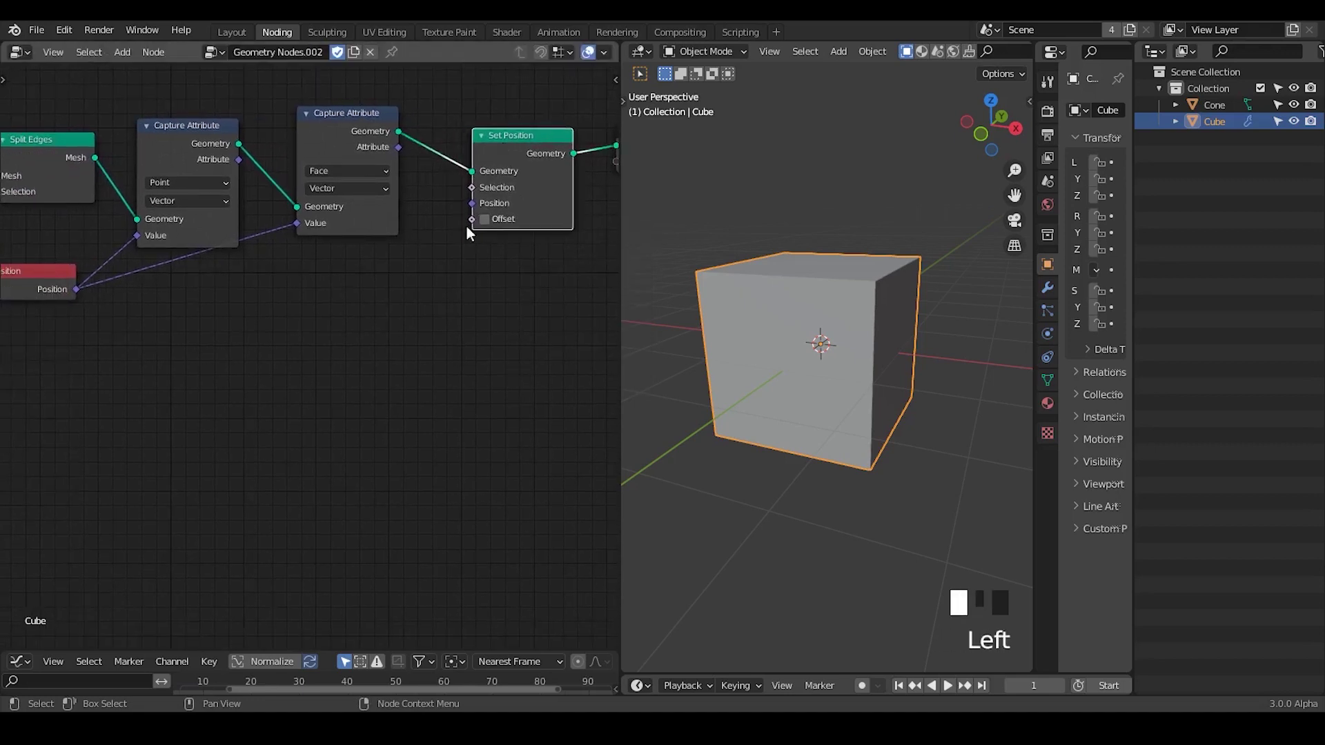
pyautogui.moveTo(472, 203)
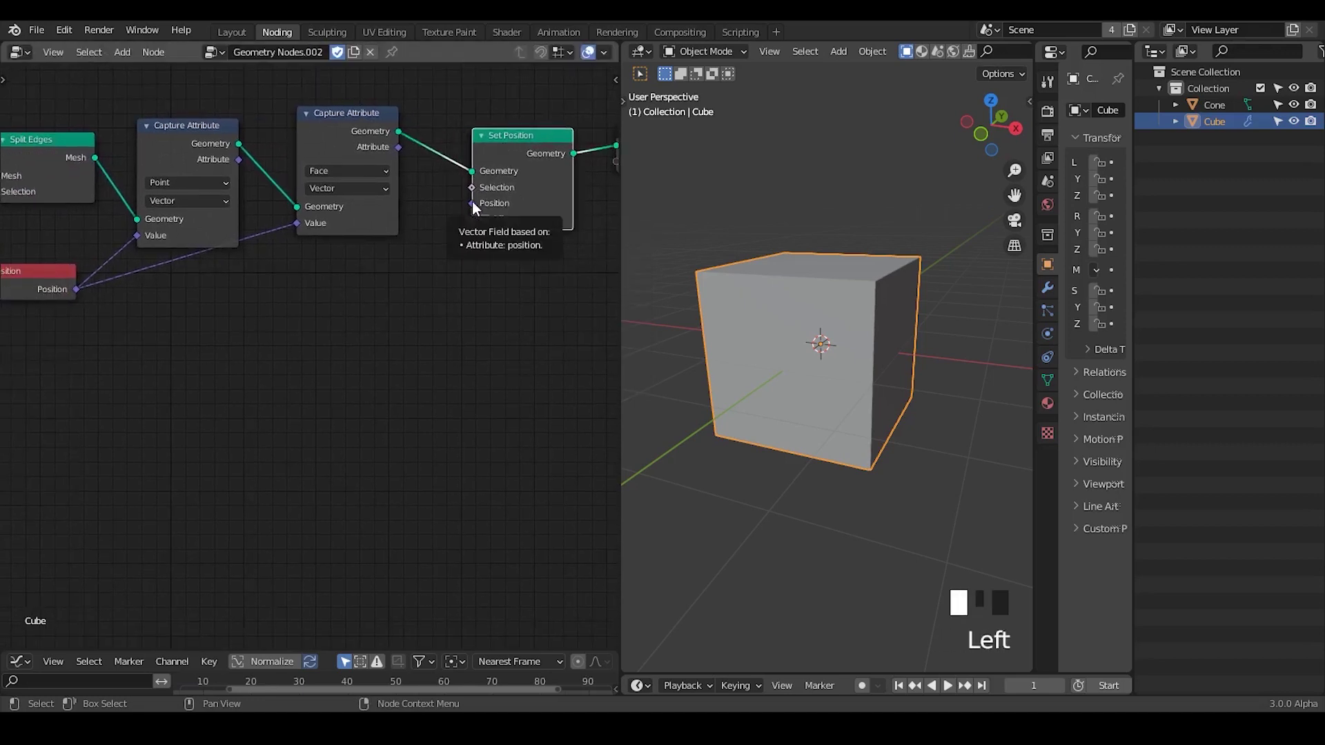
# - Add a Mix node below the Face-domain Capture Attribute and Set Position nodes
pyautogui.moveTo(471, 203); pyautogui.dragTo(442, 238)
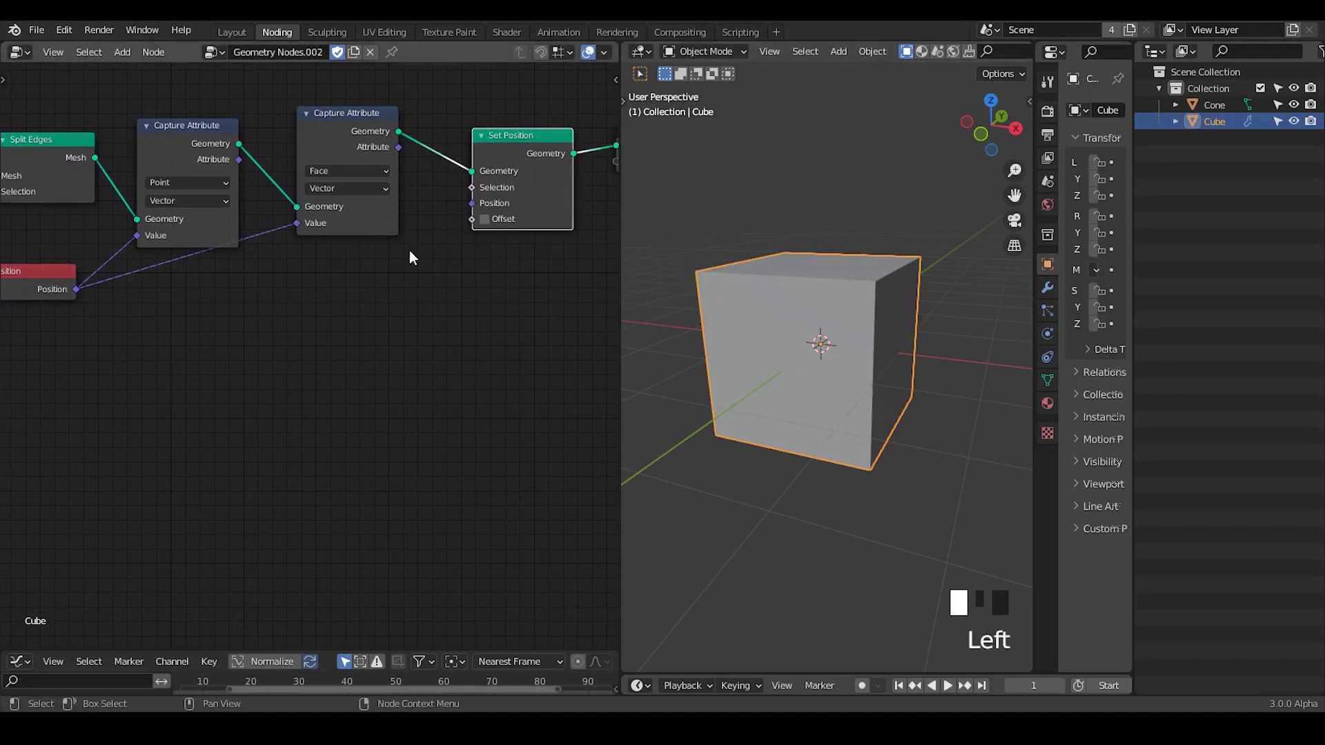
pyautogui.hotkey('ctrl', 'a')
pyautogui.write('mix')
pyautogui.press('Return')
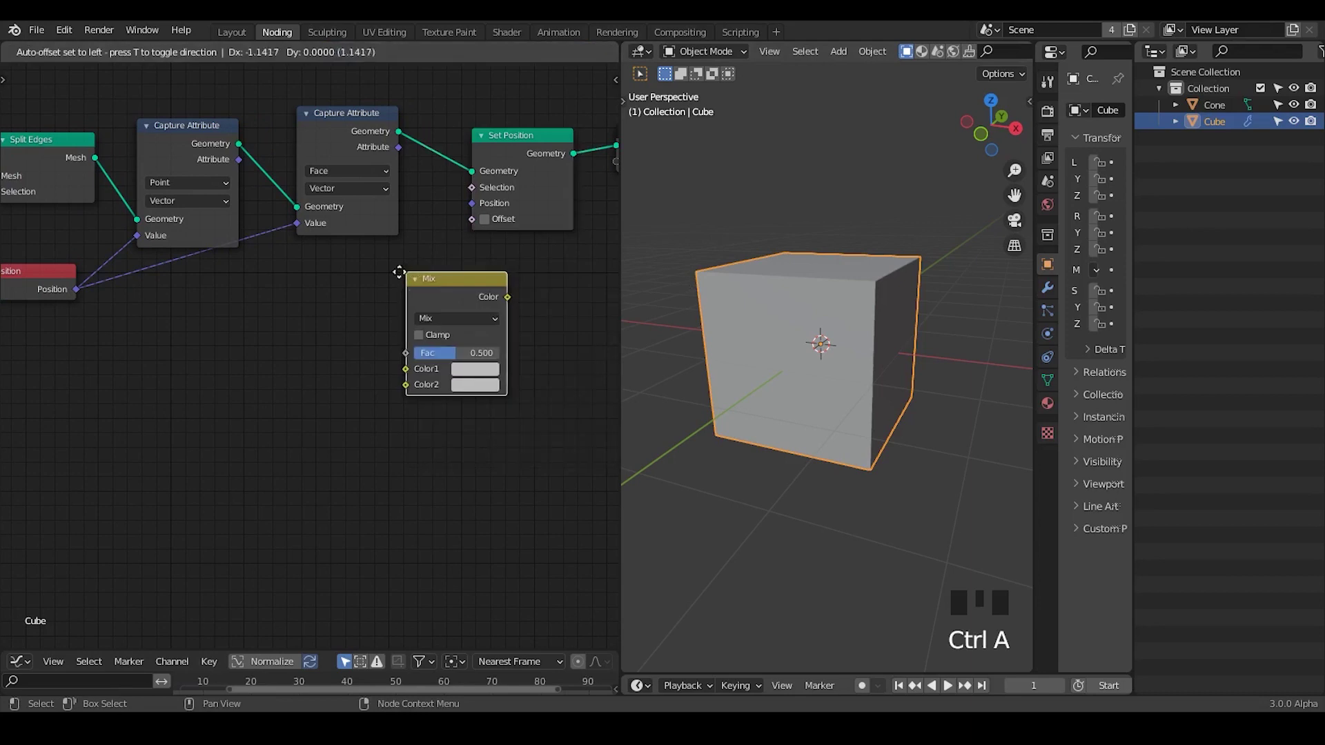
# - Connect the Point and Face captured attributes to the Mix node's Color1 and Color2, and its Color output to Set Position's Position
pyautogui.moveTo(237, 160); pyautogui.dragTo(319, 348)
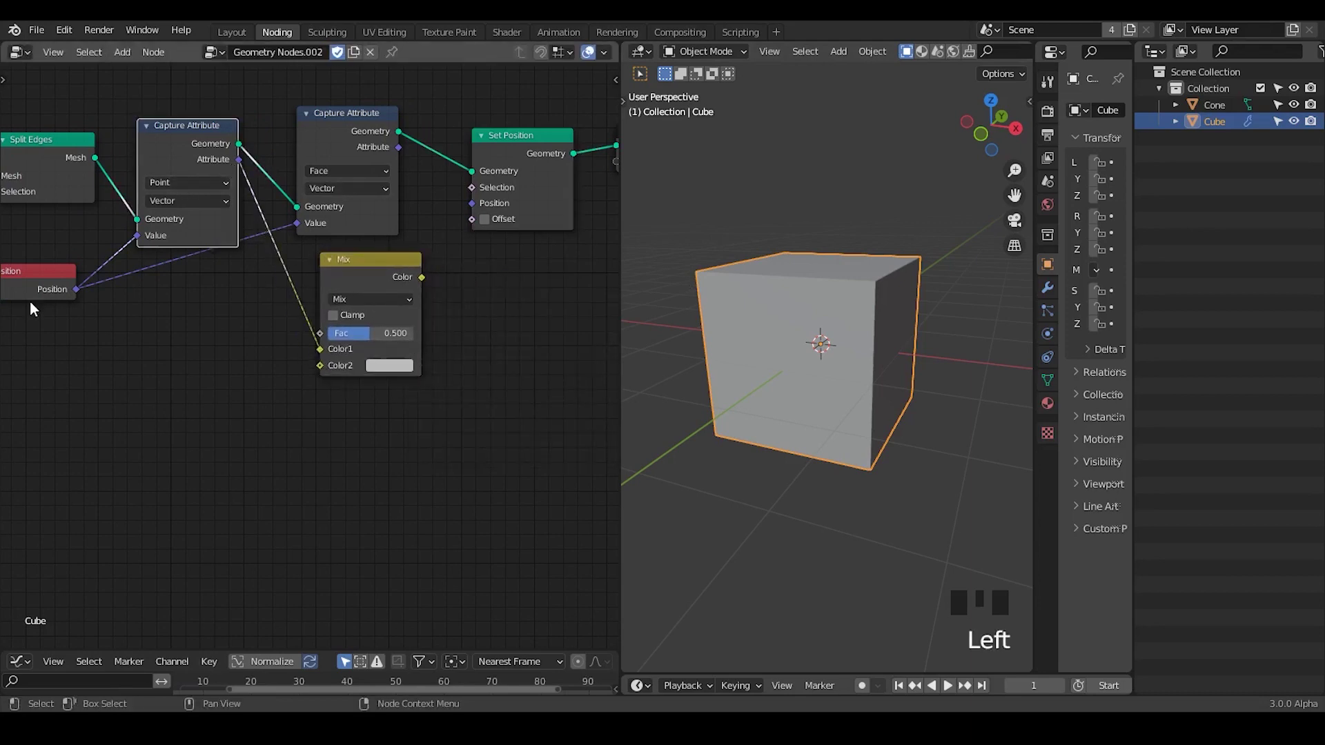
pyautogui.moveTo(398, 147); pyautogui.dragTo(320, 366)
pyautogui.moveTo(421, 277); pyautogui.dragTo(472, 203)
# - Set the Mix node's factor to 0.642 to shrink the split cube faces toward their centres
pyautogui.moveTo(857, 341)
pyautogui.mouseDown(button='middle')
pyautogui.moveTo(801, 316)
pyautogui.moveTo(847, 329)
pyautogui.moveTo(840, 353)
pyautogui.moveTo(894, 332)
pyautogui.moveTo(856, 325)
pyautogui.mouseUp(button='middle')
pyautogui.moveTo(371, 333)
pyautogui.mouseDown()
pyautogui.moveTo(352, 334)
pyautogui.moveTo(414, 333)
pyautogui.moveTo(330, 333)
pyautogui.moveTo(382, 333)
pyautogui.mouseUp()
pyautogui.moveTo(231, 267); pyautogui.dragTo(310, 257, button='middle')
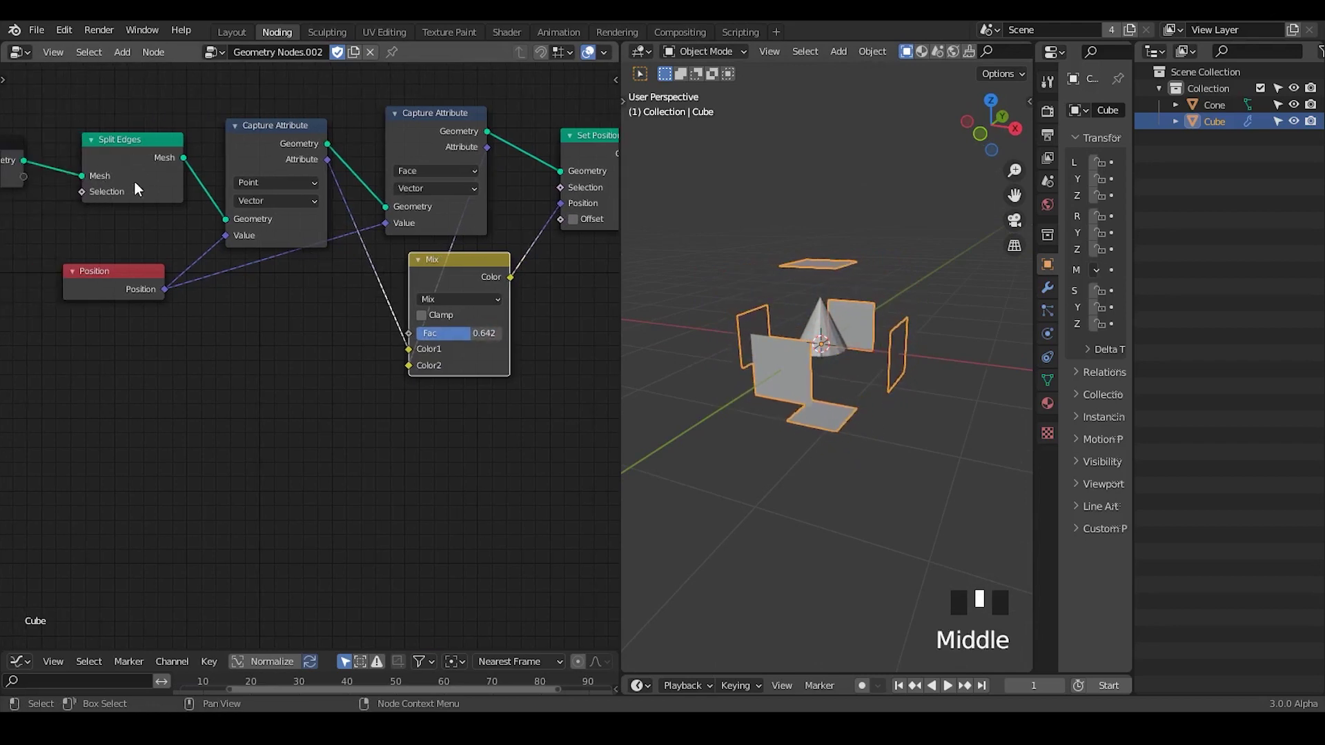
pyautogui.moveTo(176, 196); pyautogui.dragTo(151, 191, button='middle')
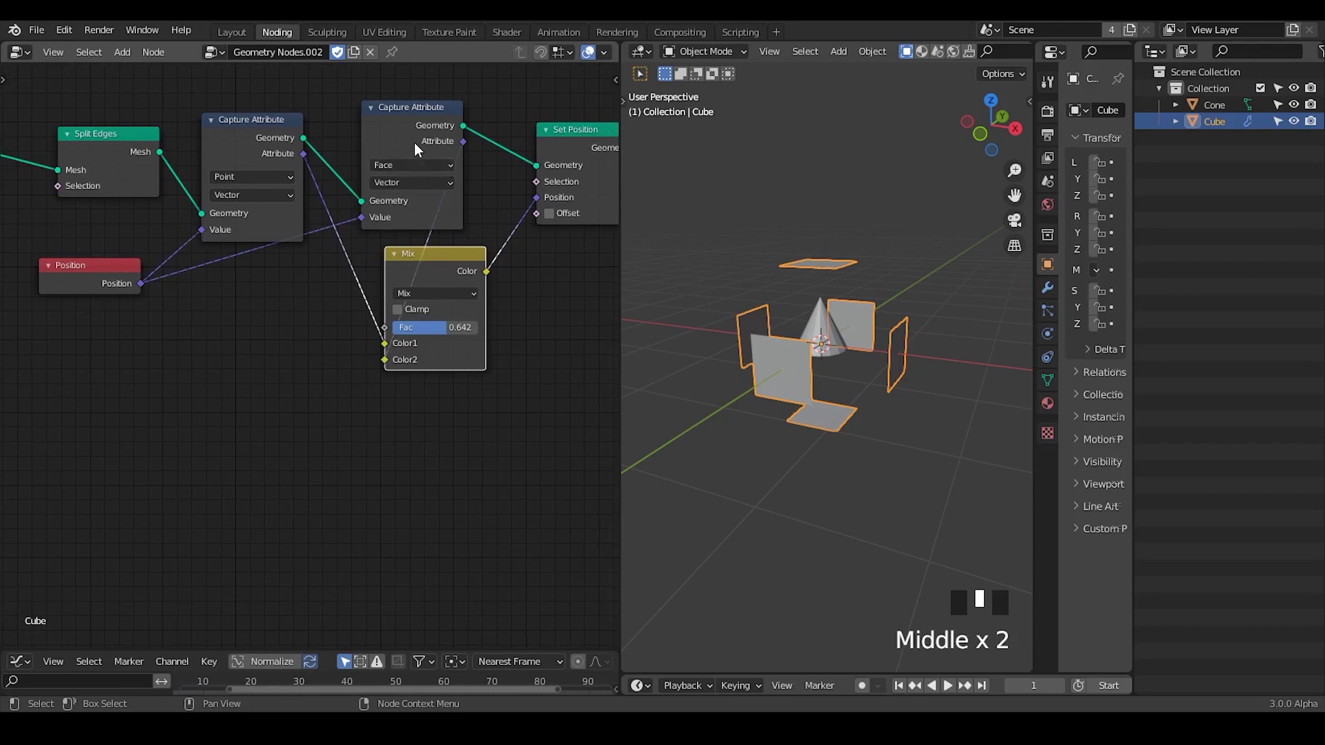
# - Draw annotation strokes over the cube's front face and its corners in the viewport
pyautogui.moveTo(793, 370); pyautogui.dragTo(785, 367, button='middle')
pyautogui.press('d')
pyautogui.moveTo(780, 371)
pyautogui.mouseDown()
pyautogui.moveTo(783, 356)
pyautogui.moveTo(765, 375)
pyautogui.mouseUp()
pyautogui.moveTo(809, 372); pyautogui.dragTo(819, 374, button='middle')
pyautogui.press('d')
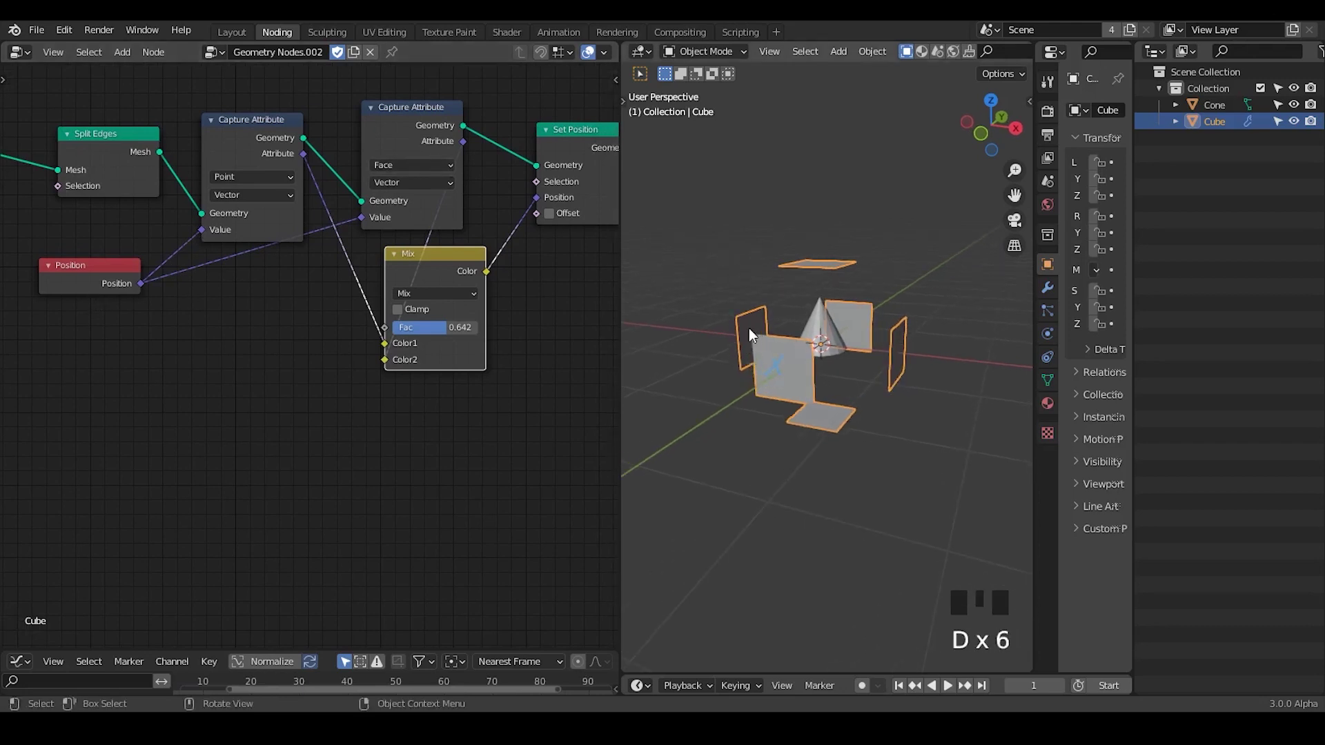
pyautogui.moveTo(749, 334)
pyautogui.mouseDown()
pyautogui.moveTo(762, 349)
pyautogui.moveTo(821, 345)
pyautogui.mouseUp()
pyautogui.press('d')
pyautogui.press('d')
pyautogui.press('d')
pyautogui.moveTo(747, 387)
pyautogui.mouseDown()
pyautogui.moveTo(756, 400)
pyautogui.moveTo(740, 398)
pyautogui.moveTo(819, 413)
pyautogui.moveTo(810, 402)
pyautogui.mouseUp()
# - Set the Mix factor to 0.600 and draw more annotation strokes toward the front face's centre
pyautogui.press('d')
pyautogui.moveTo(413, 326); pyautogui.dragTo(456, 326)
pyautogui.press('d')
pyautogui.press('d')
pyautogui.moveTo(752, 342); pyautogui.dragTo(771, 364)
pyautogui.press('d')
pyautogui.moveTo(778, 356); pyautogui.dragTo(799, 351)
pyautogui.moveTo(801, 351)
pyautogui.mouseDown()
pyautogui.moveTo(816, 343)
pyautogui.moveTo(769, 372)
pyautogui.moveTo(801, 365)
pyautogui.mouseUp()
# - Erase the annotation strokes around the cube's front face in the viewport
pyautogui.press('d')
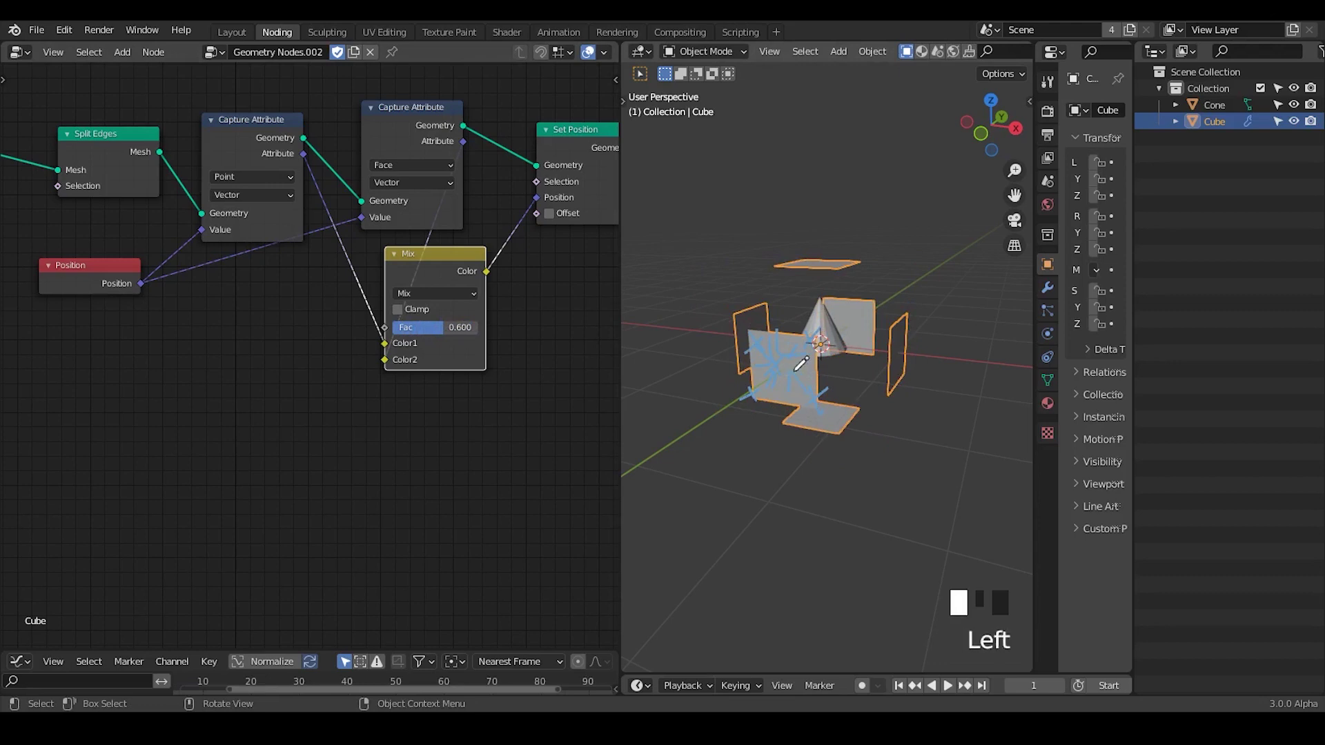
pyautogui.press('d')
pyautogui.moveTo(859, 345)
pyautogui.mouseDown(button='middle')
pyautogui.moveTo(843, 389)
pyautogui.moveTo(785, 370)
pyautogui.moveTo(825, 376)
pyautogui.mouseUp(button='middle')
pyautogui.press('d')
pyautogui.moveTo(868, 292)
pyautogui.mouseDown(button='right')
pyautogui.moveTo(780, 388)
pyautogui.moveTo(801, 378)
pyautogui.mouseUp(button='right')
pyautogui.moveTo(827, 371); pyautogui.dragTo(849, 374, button='middle')
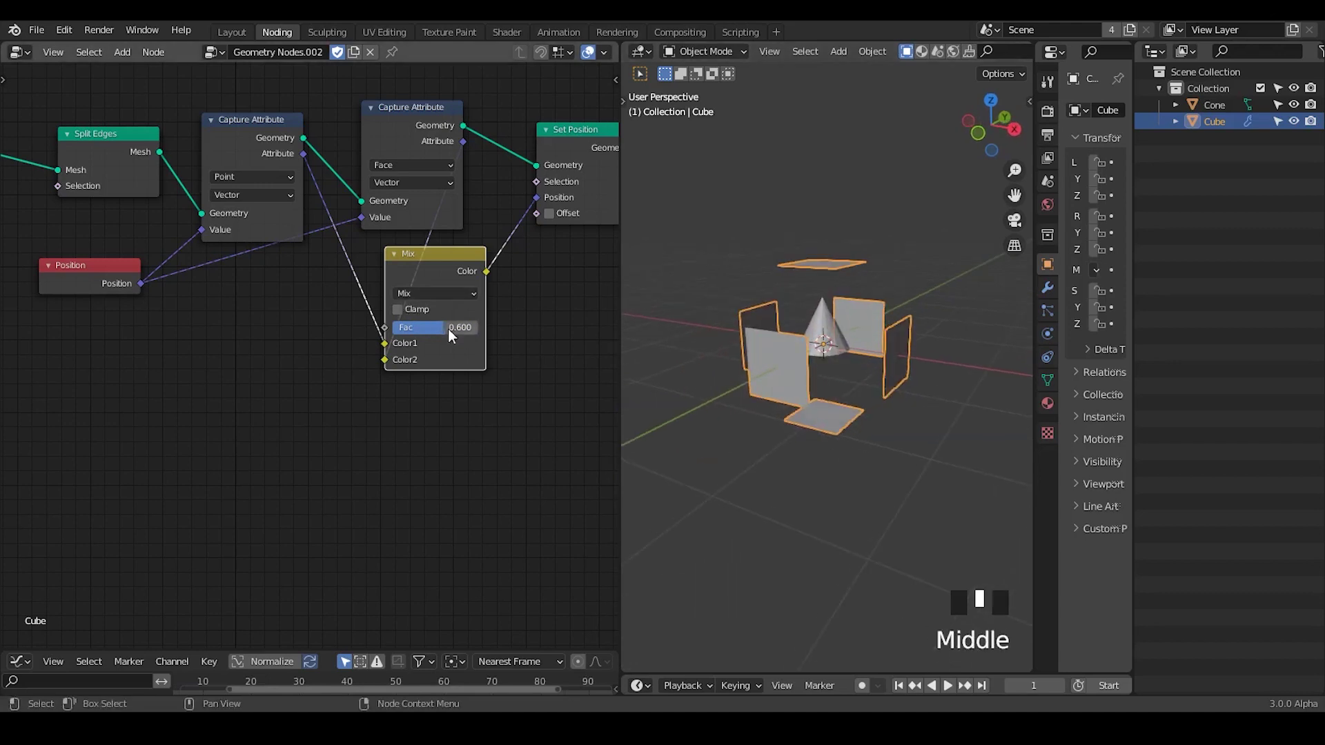
# - Set the Mix factor to 0.175 and move the Face-domain Capture Attribute node slightly closer to the Point-domain one
pyautogui.moveTo(449, 330); pyautogui.dragTo(410, 333)
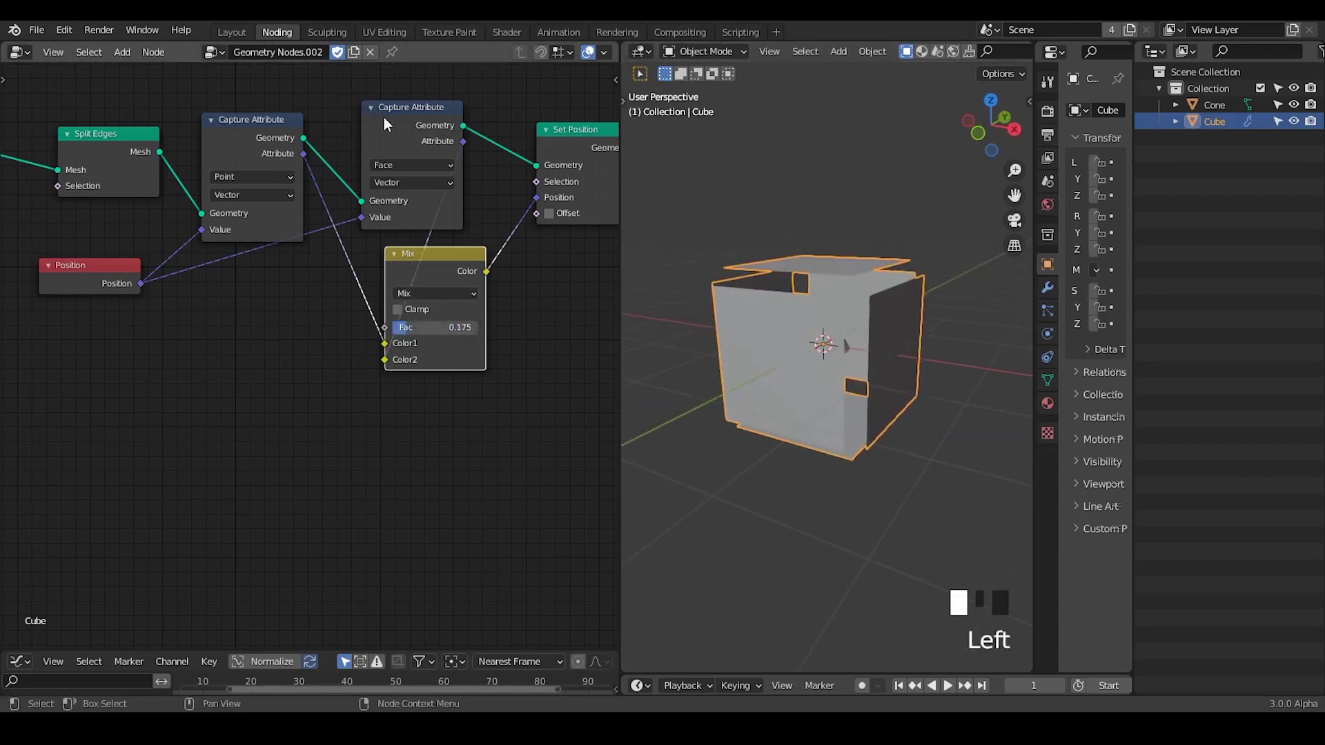
pyautogui.moveTo(387, 122); pyautogui.dragTo(376, 126)
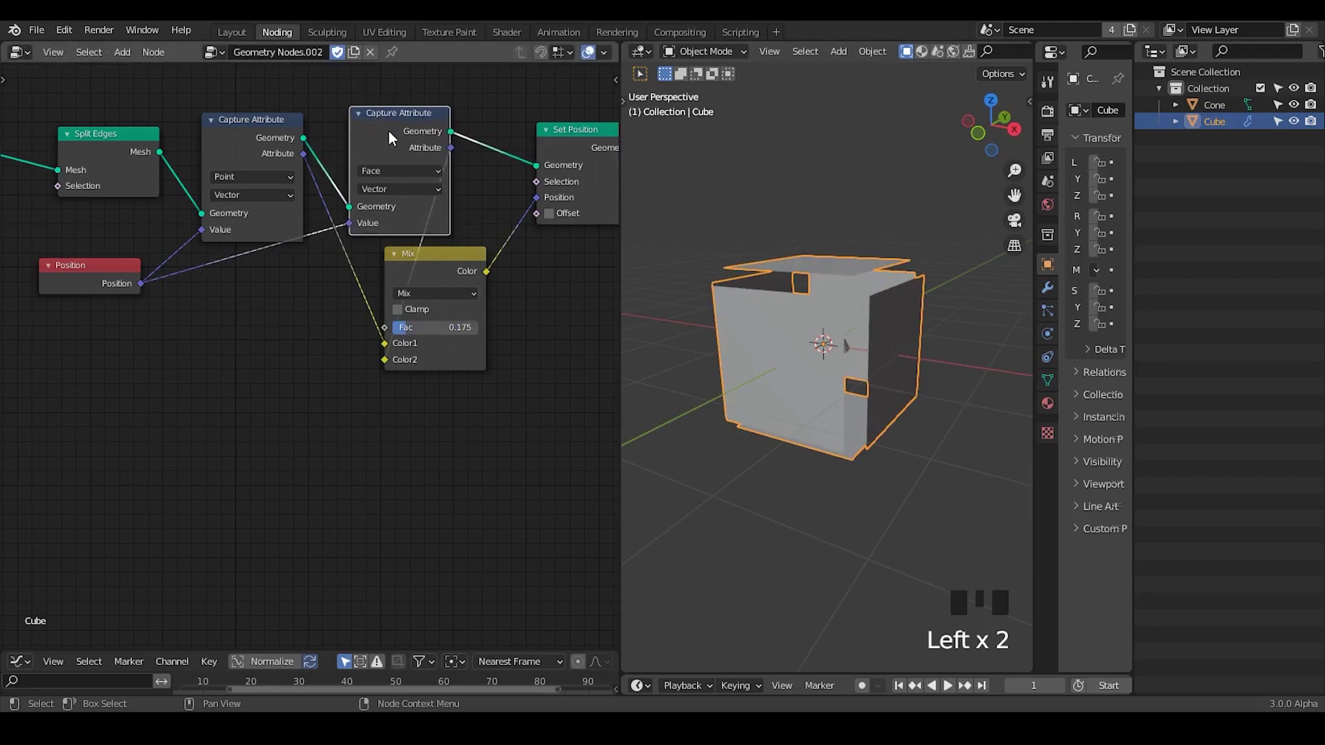
pyautogui.click(399, 169)
# - Add a Normal node below the Position node, leaving it unconnected
pyautogui.hotkey('ctrl', 'a')
pyautogui.write('norm')
pyautogui.press('Return')
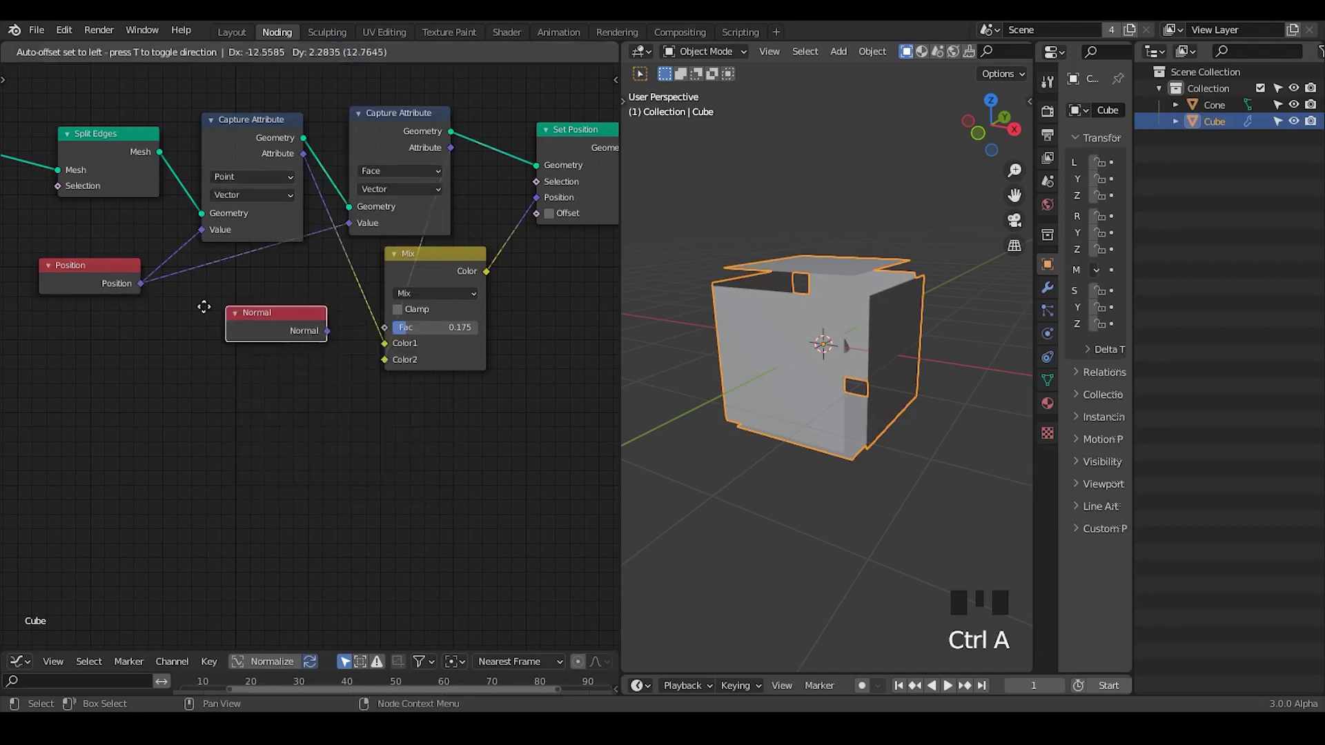
pyautogui.click(107, 309)
# - Split the node editor area horizontally and turn the lower part into a Spreadsheet editor
pyautogui.moveTo(369, 301); pyautogui.dragTo(248, 302, button='middle')
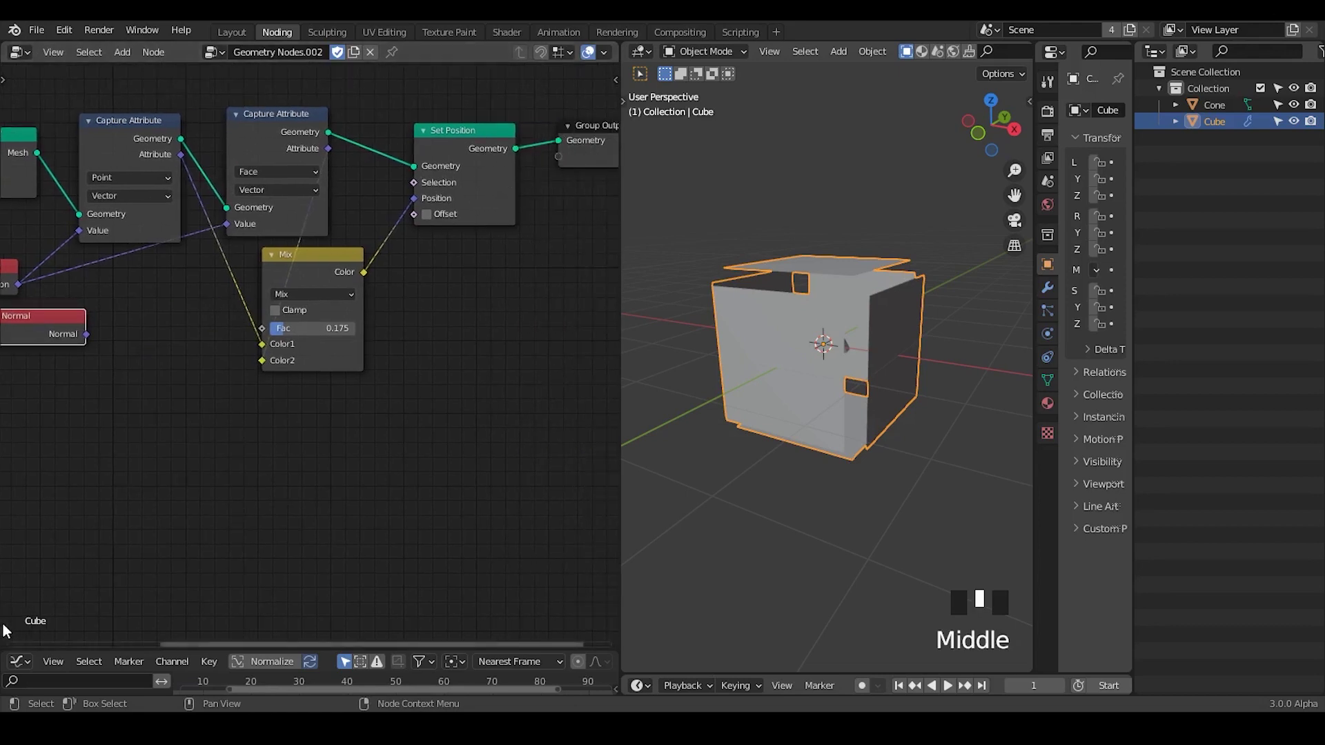
pyautogui.moveTo(10, 623); pyautogui.dragTo(16, 362)
pyautogui.click(21, 373)
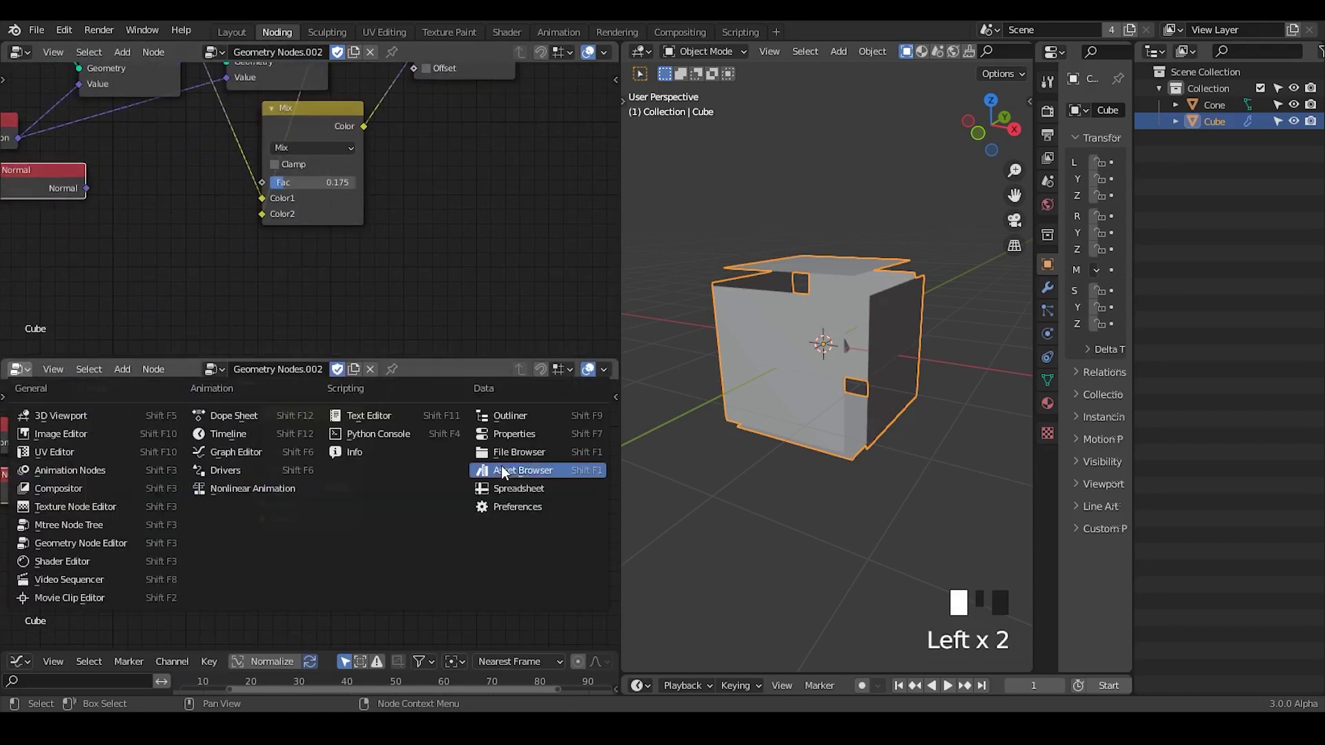
pyautogui.click(534, 483)
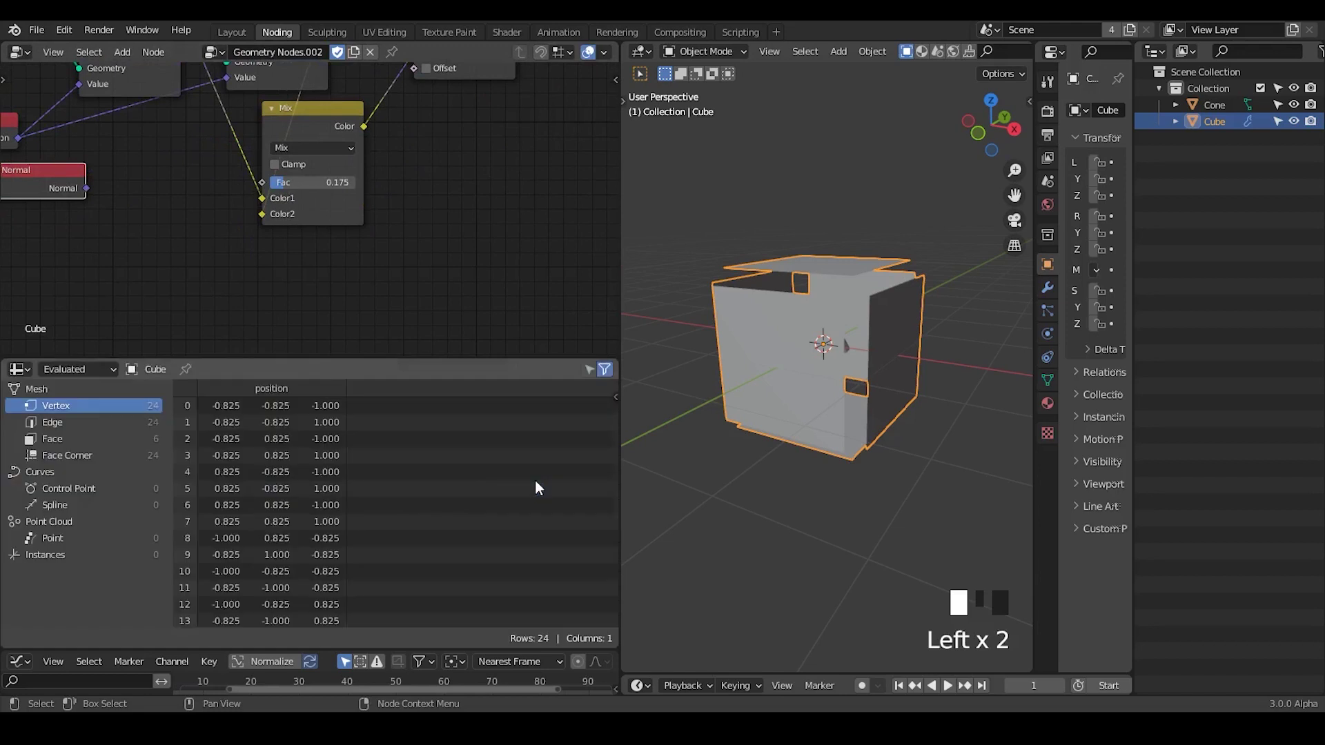
# - Show the cube's Face-domain data in the spreadsheet and examine the normal column
pyautogui.click(60, 440)
pyautogui.moveTo(345, 453)
pyautogui.mouseDown(button='middle')
pyautogui.moveTo(361, 456)
pyautogui.moveTo(352, 431)
pyautogui.mouseUp(button='middle')
pyautogui.press('d')
pyautogui.press('d')
pyautogui.press('d')
pyautogui.press('d')
pyautogui.press('d')
pyautogui.press('d')
pyautogui.press('d')
pyautogui.press('d')
pyautogui.press('d')
pyautogui.press('d')
pyautogui.press('d')
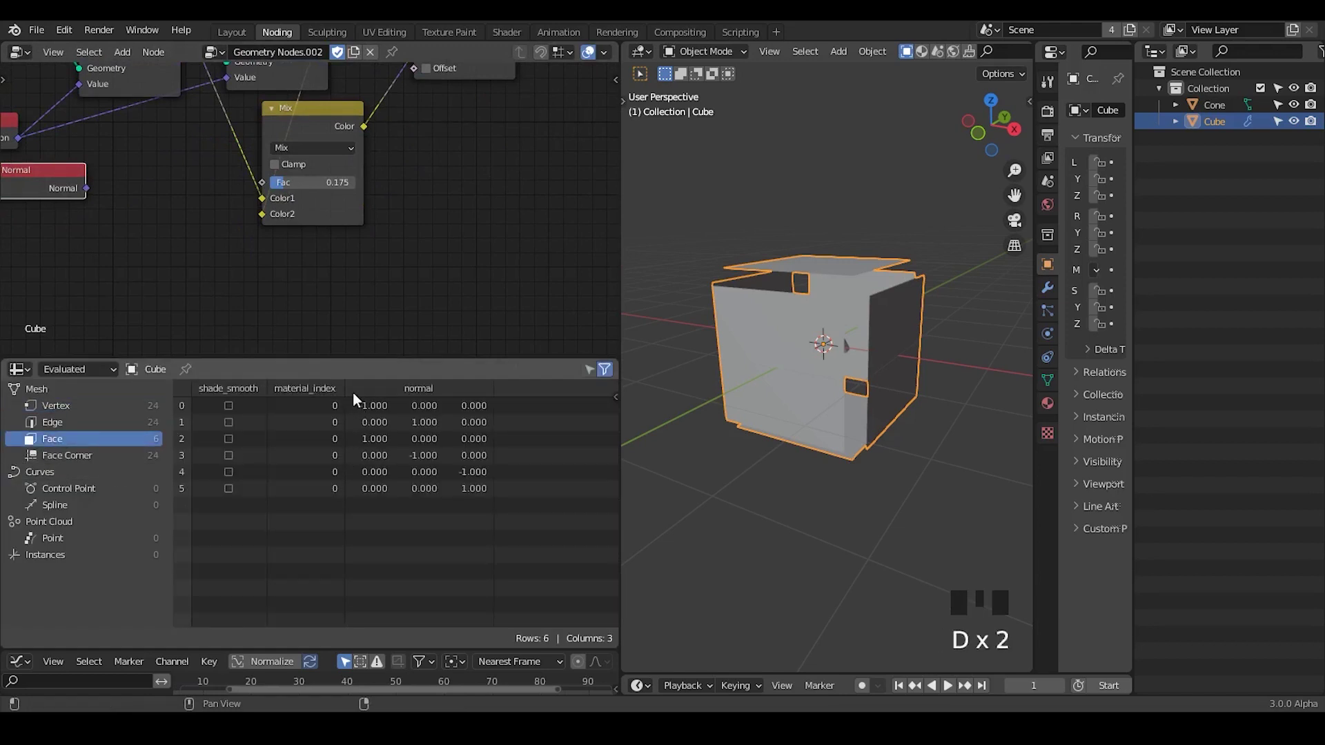
pyautogui.press('d')
pyautogui.press('d')
pyautogui.press('d')
pyautogui.press('d')
pyautogui.press('d')
pyautogui.press('d')
pyautogui.press('d')
pyautogui.press('d')
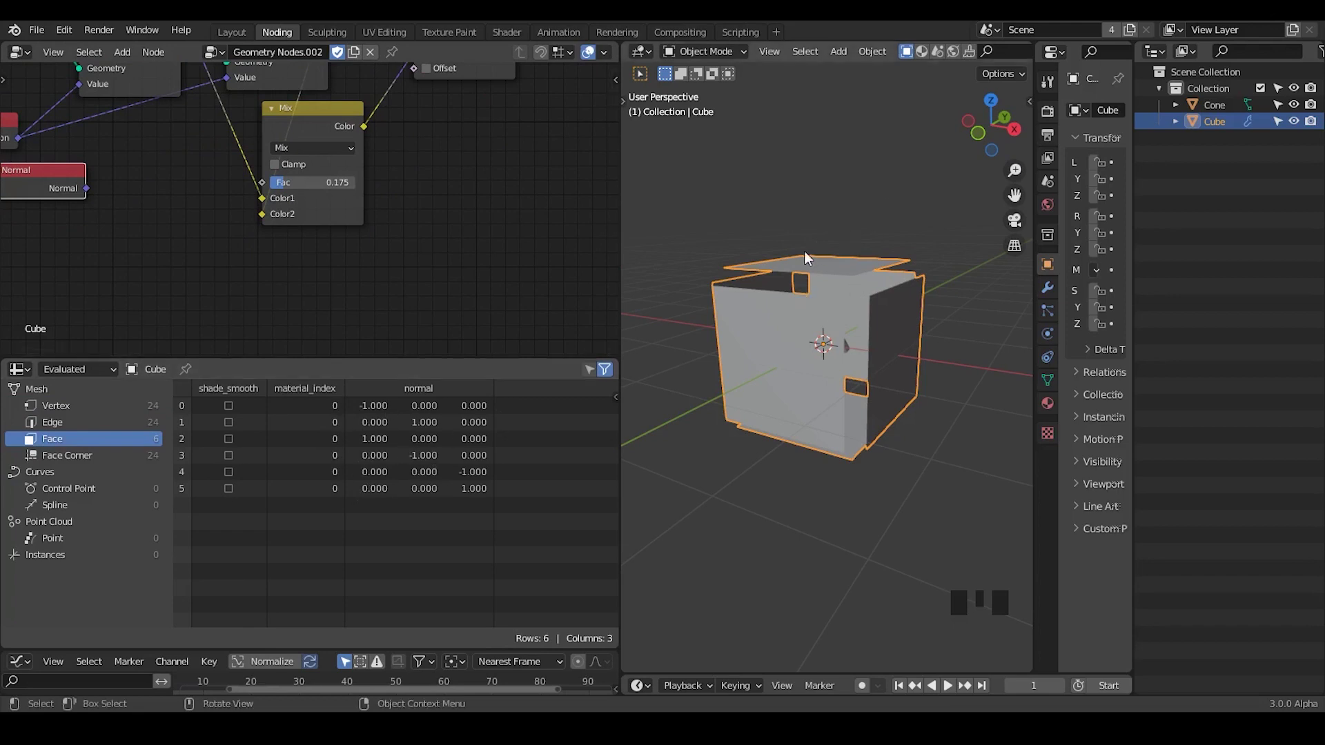
# - Compare the cube's Vertex and Face attributes in the spreadsheet, ending on the Vertex domain
pyautogui.click(93, 402)
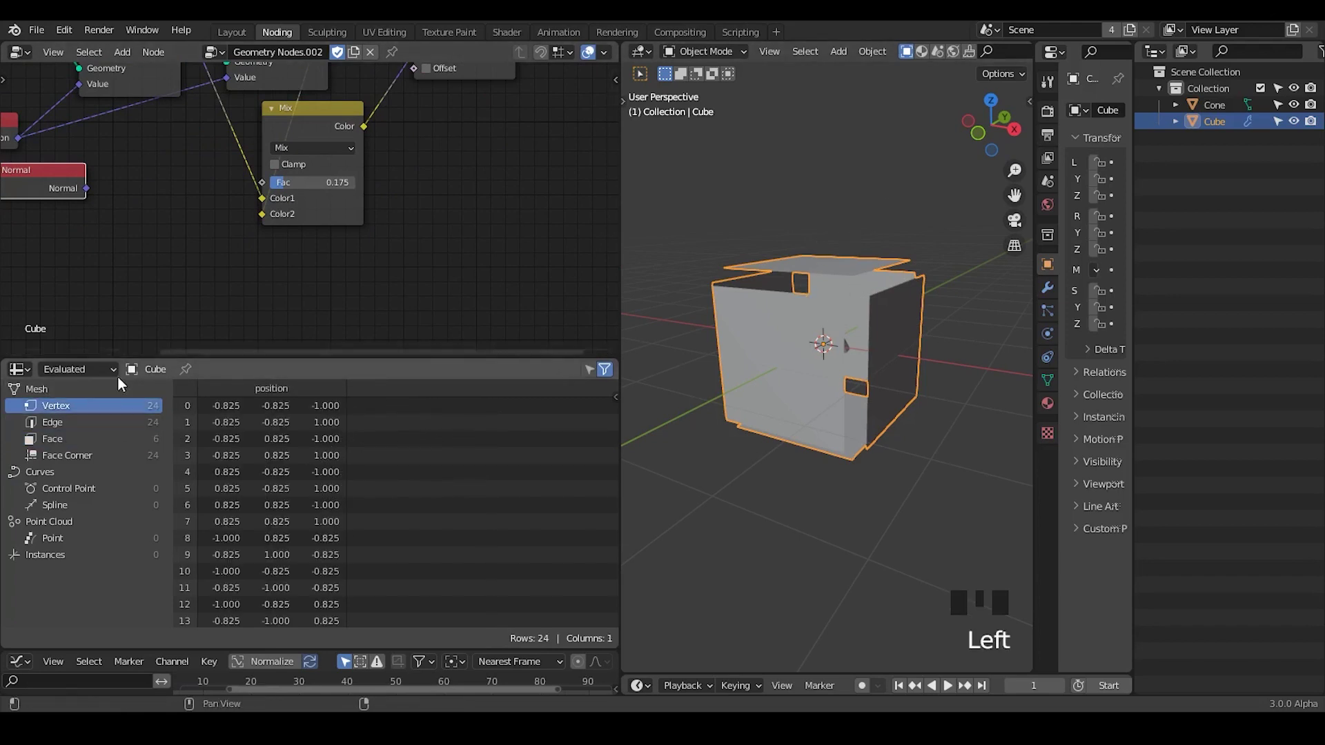
pyautogui.moveTo(316, 123); pyautogui.dragTo(416, 202, button='middle')
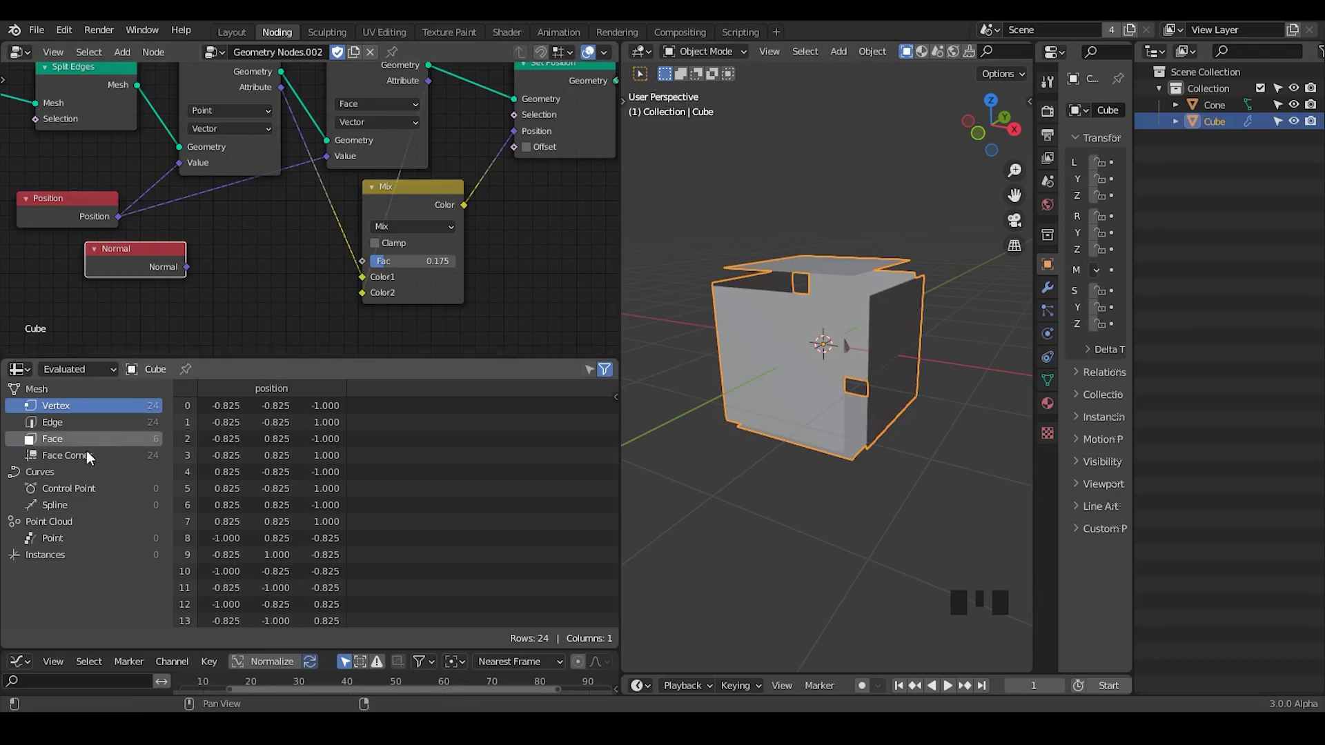
pyautogui.click(238, 258)
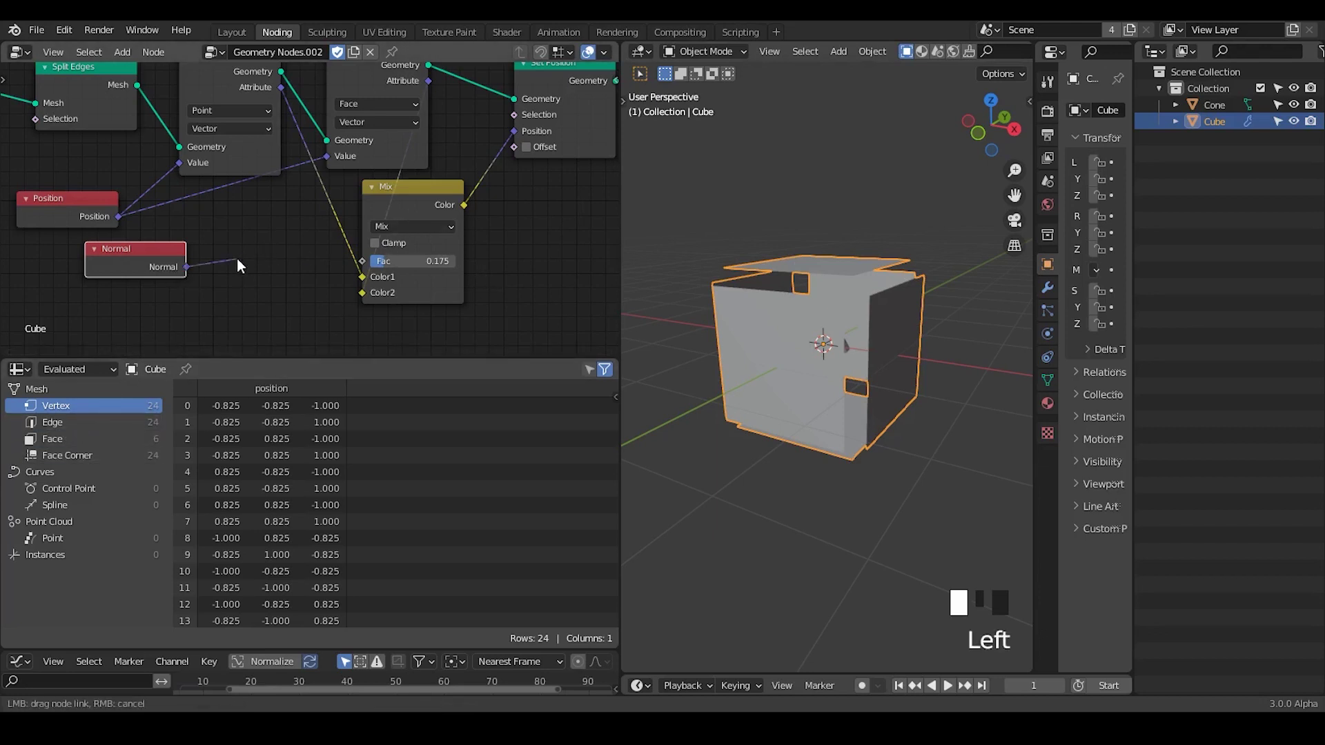
pyautogui.click(106, 437)
pyautogui.click(102, 404)
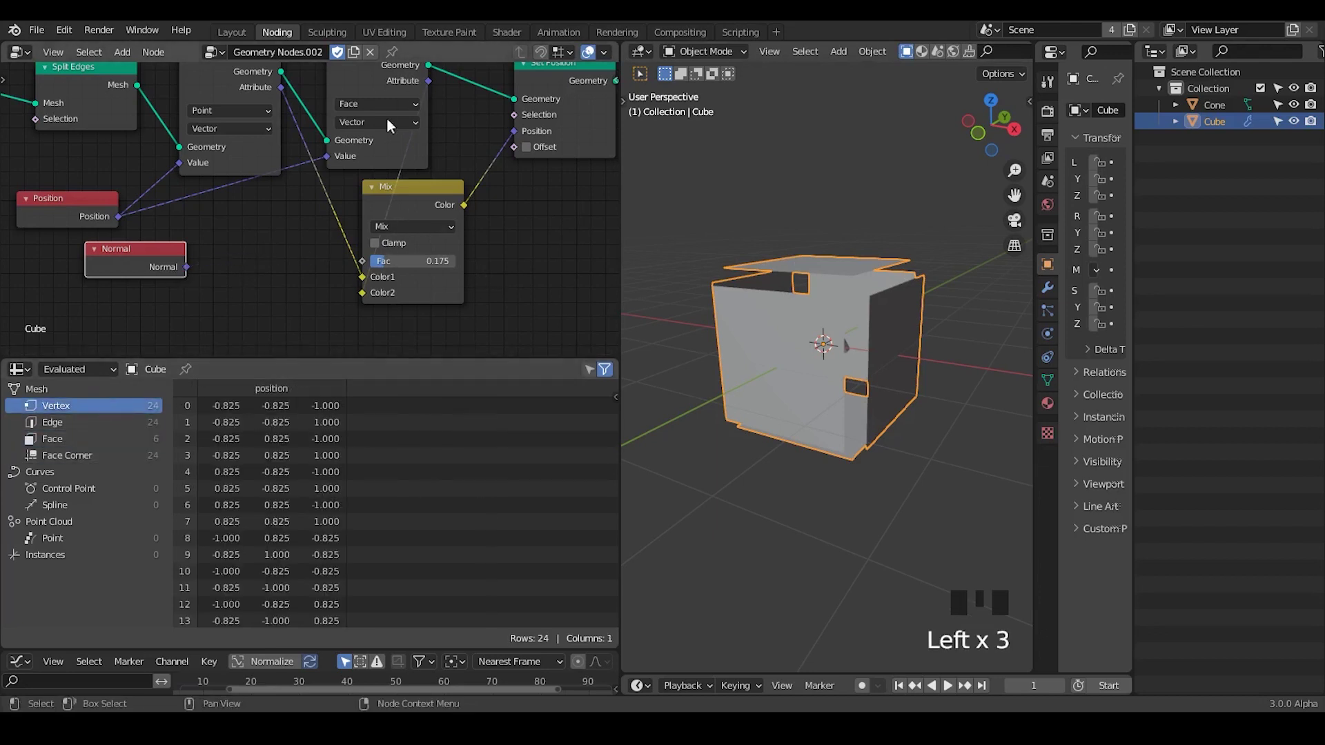
# - Draw an annotation stroke across the Face-domain Capture Attribute node and erase it
pyautogui.moveTo(379, 136); pyautogui.dragTo(374, 188, button='middle')
pyautogui.press('d')
pyautogui.moveTo(323, 112); pyautogui.dragTo(471, 102)
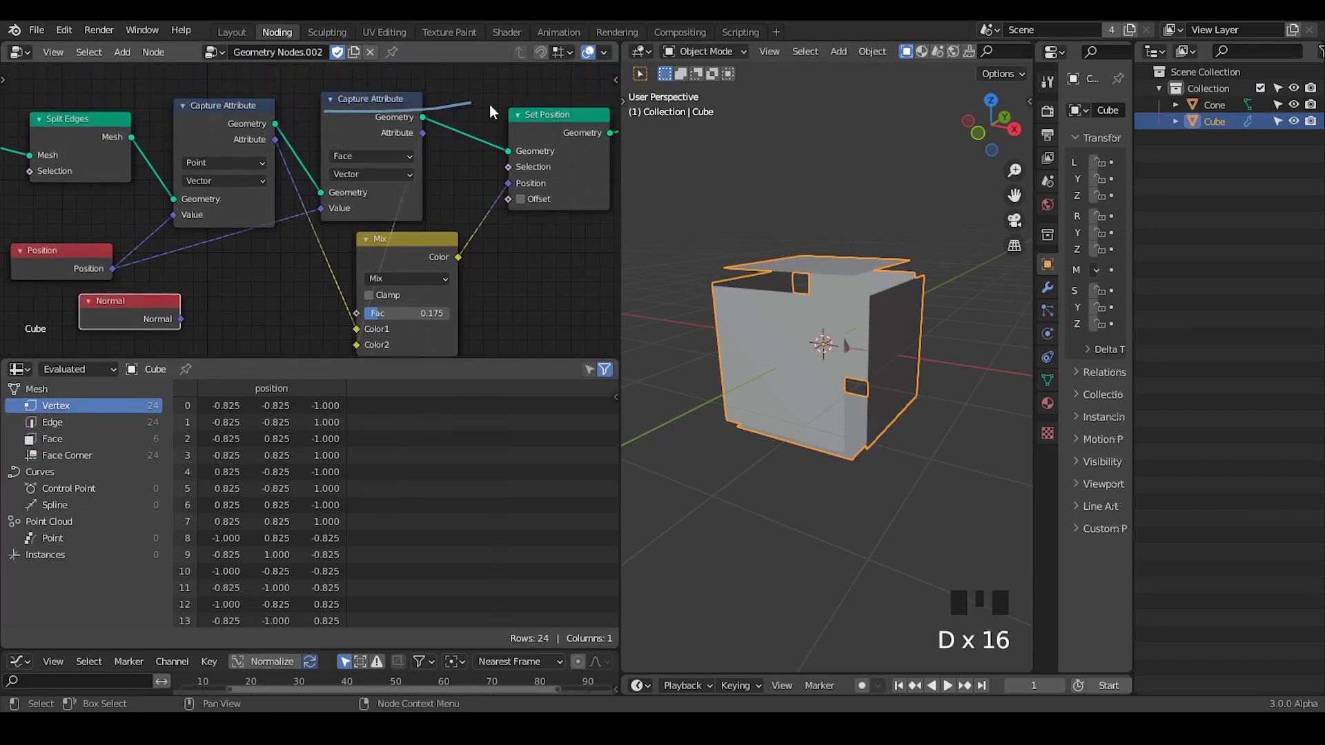
pyautogui.moveTo(490, 104); pyautogui.dragTo(316, 134, button='right')
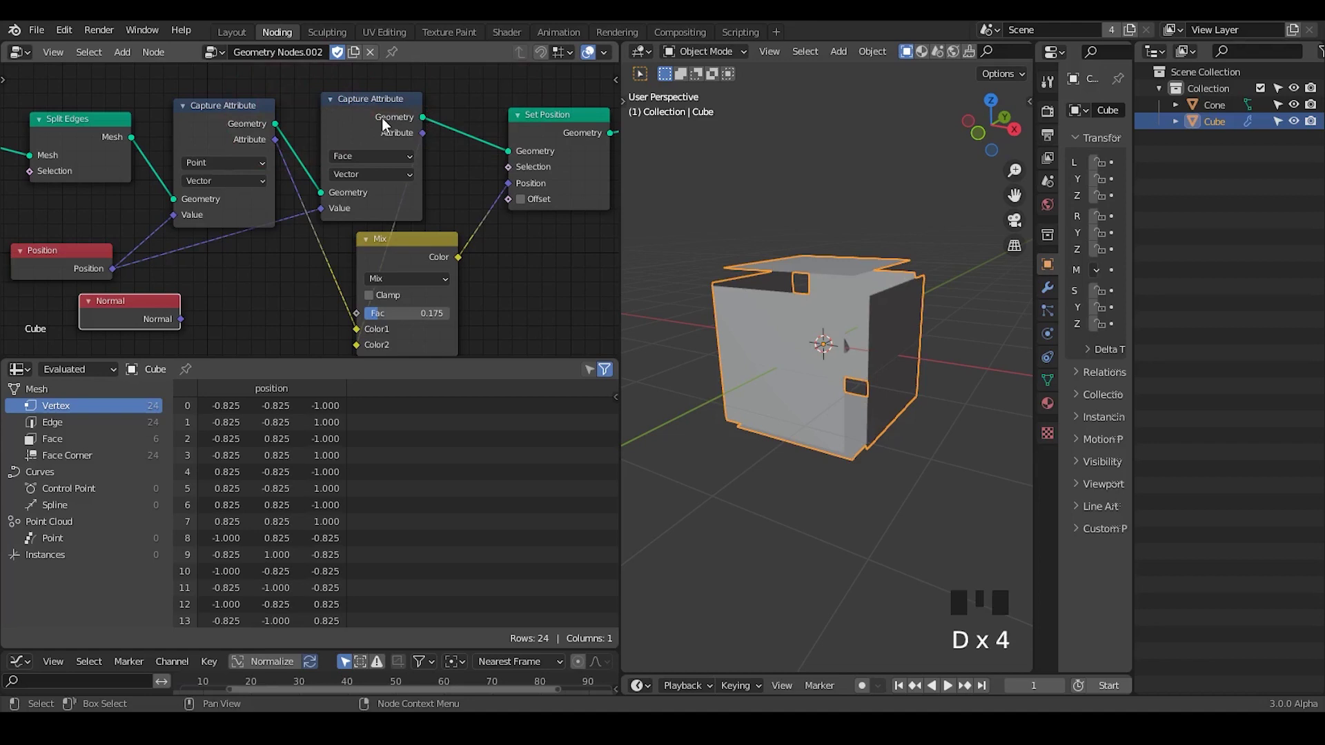
# - Set the Mix node's factor to 0.725
pyautogui.moveTo(325, 226); pyautogui.dragTo(348, 218, button='middle')
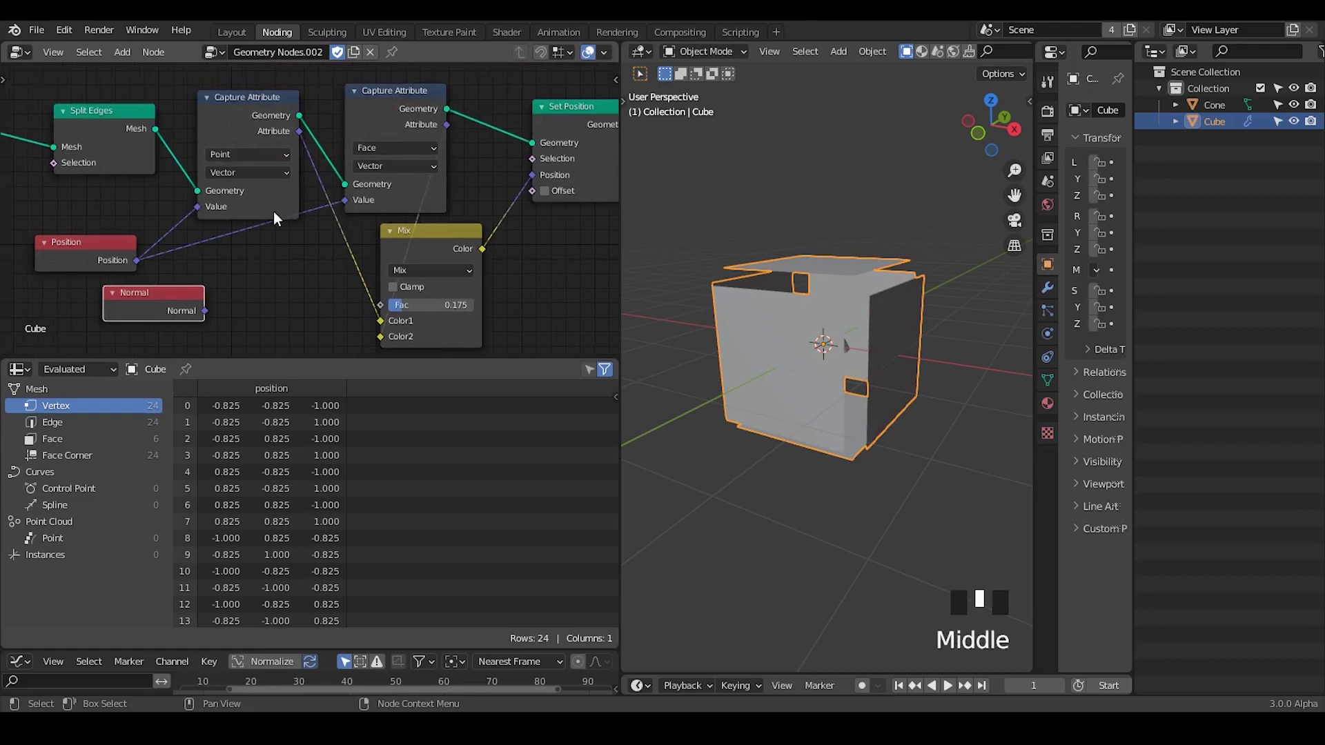
pyautogui.moveTo(413, 306); pyautogui.dragTo(461, 307)
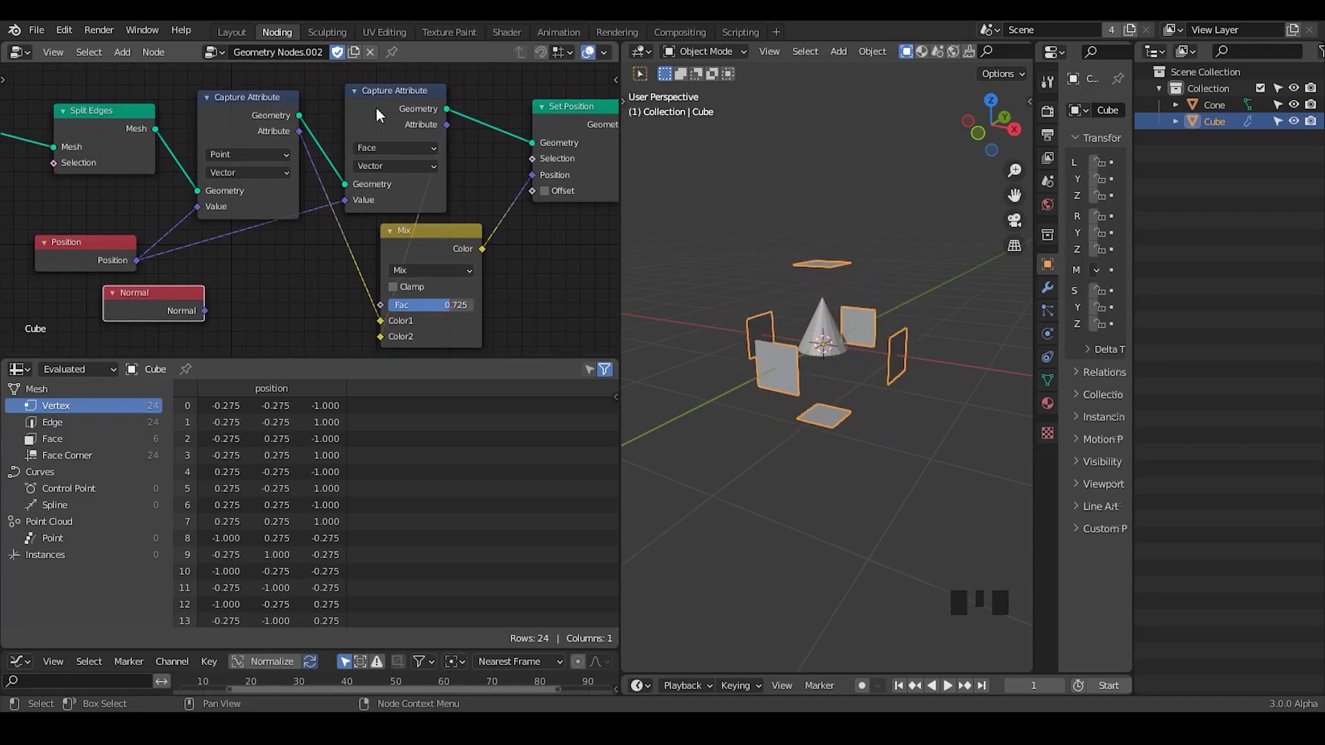